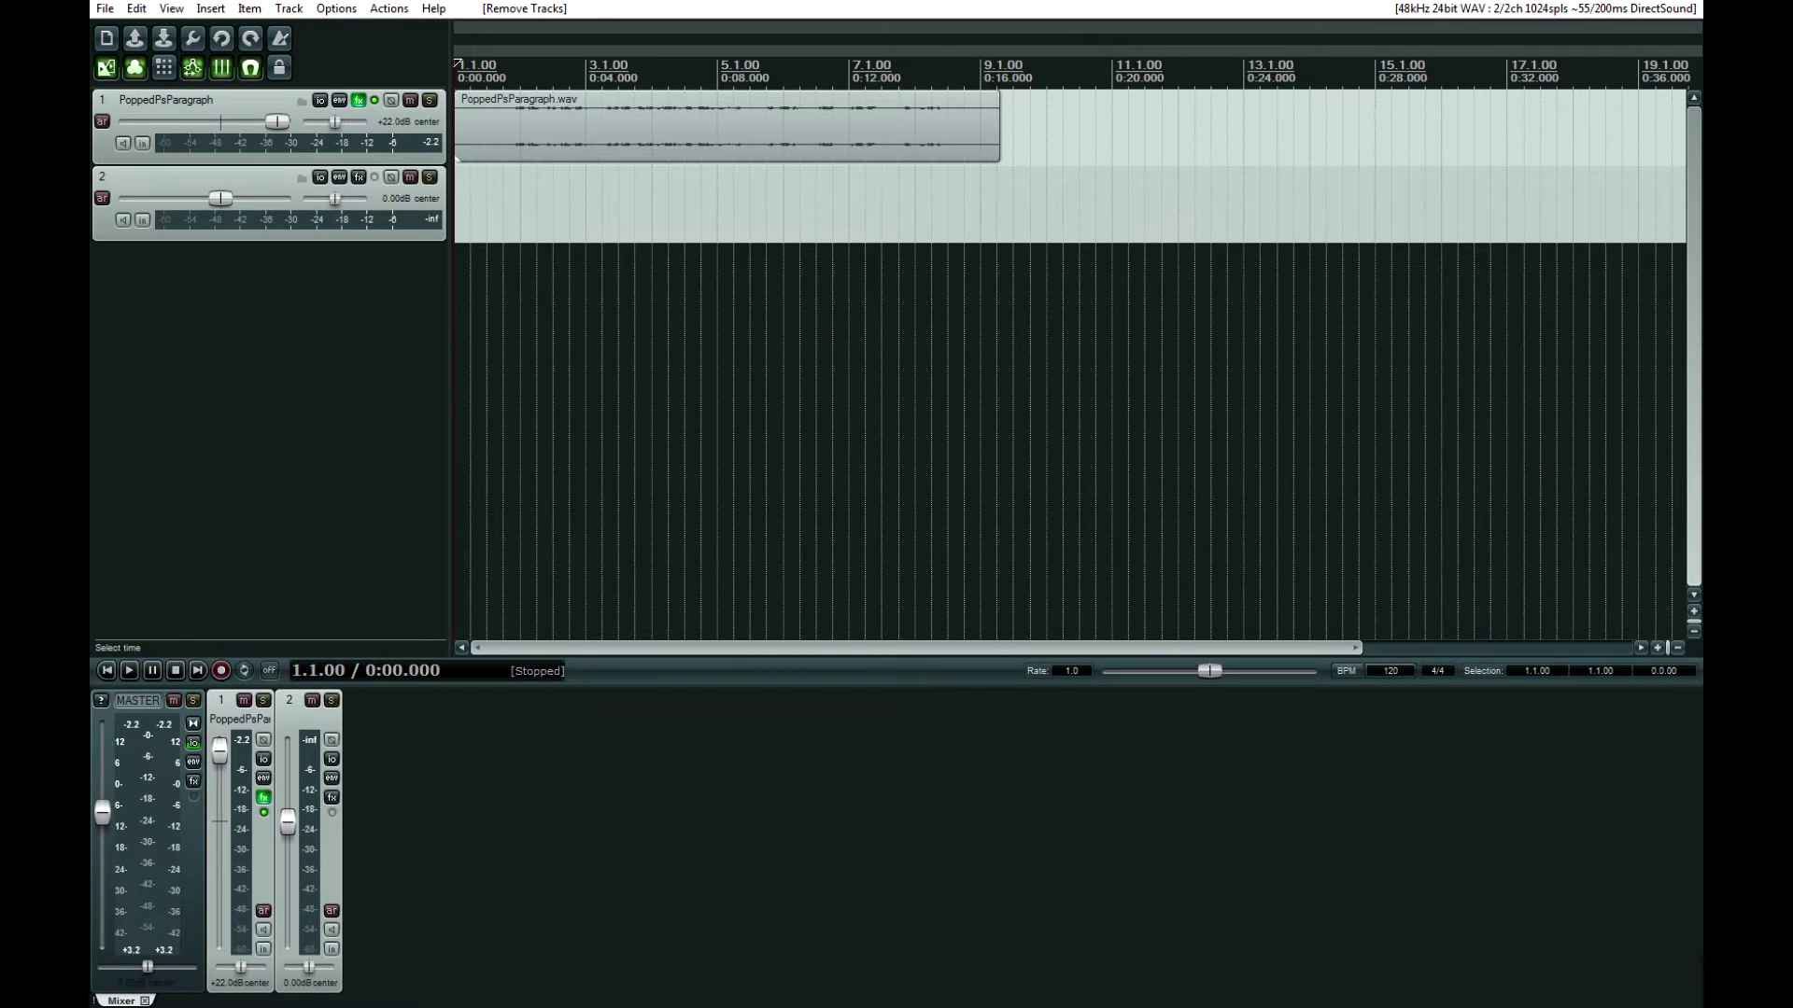
# Step: Make the PoppedPsParagraph track much taller and zoom the timeline in on its waveform
pyautogui.click(585, 64)
pyautogui.moveTo(270, 165); pyautogui.dragTo(270, 463)
pyautogui.click(601, 63)
pyautogui.click(457, 64)
pyautogui.scroll(1, 457, 64)
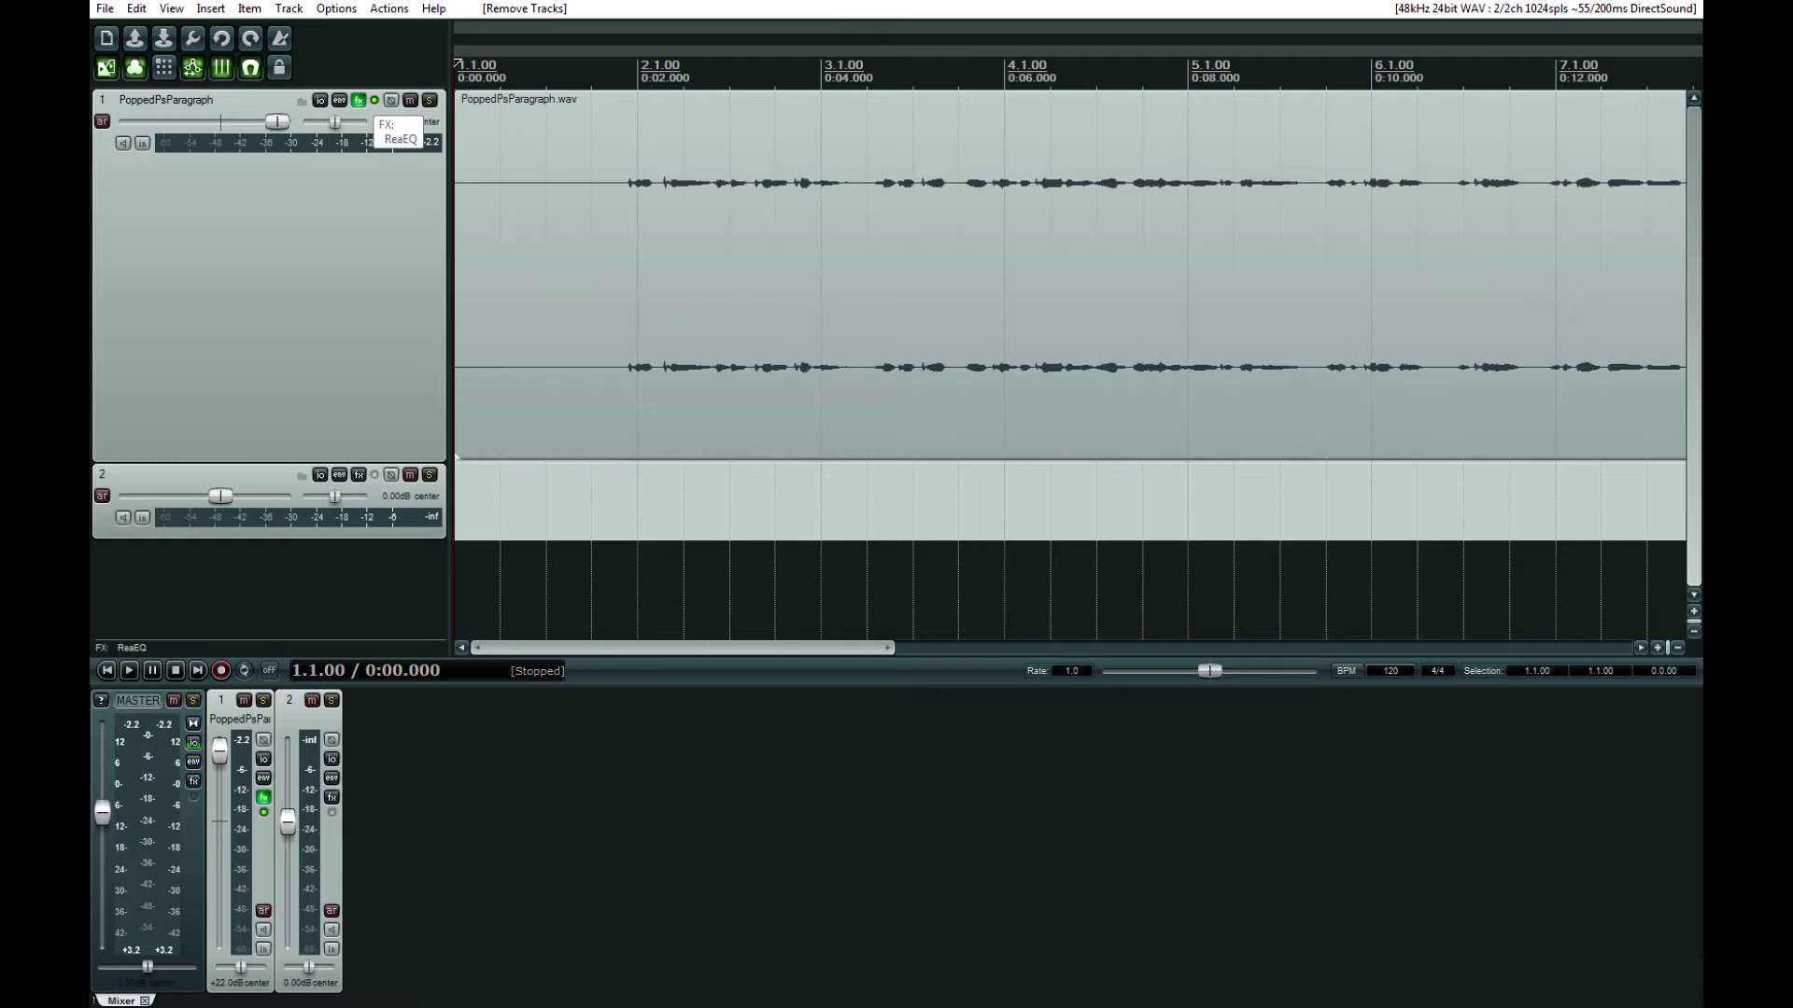
pyautogui.click(499, 500)
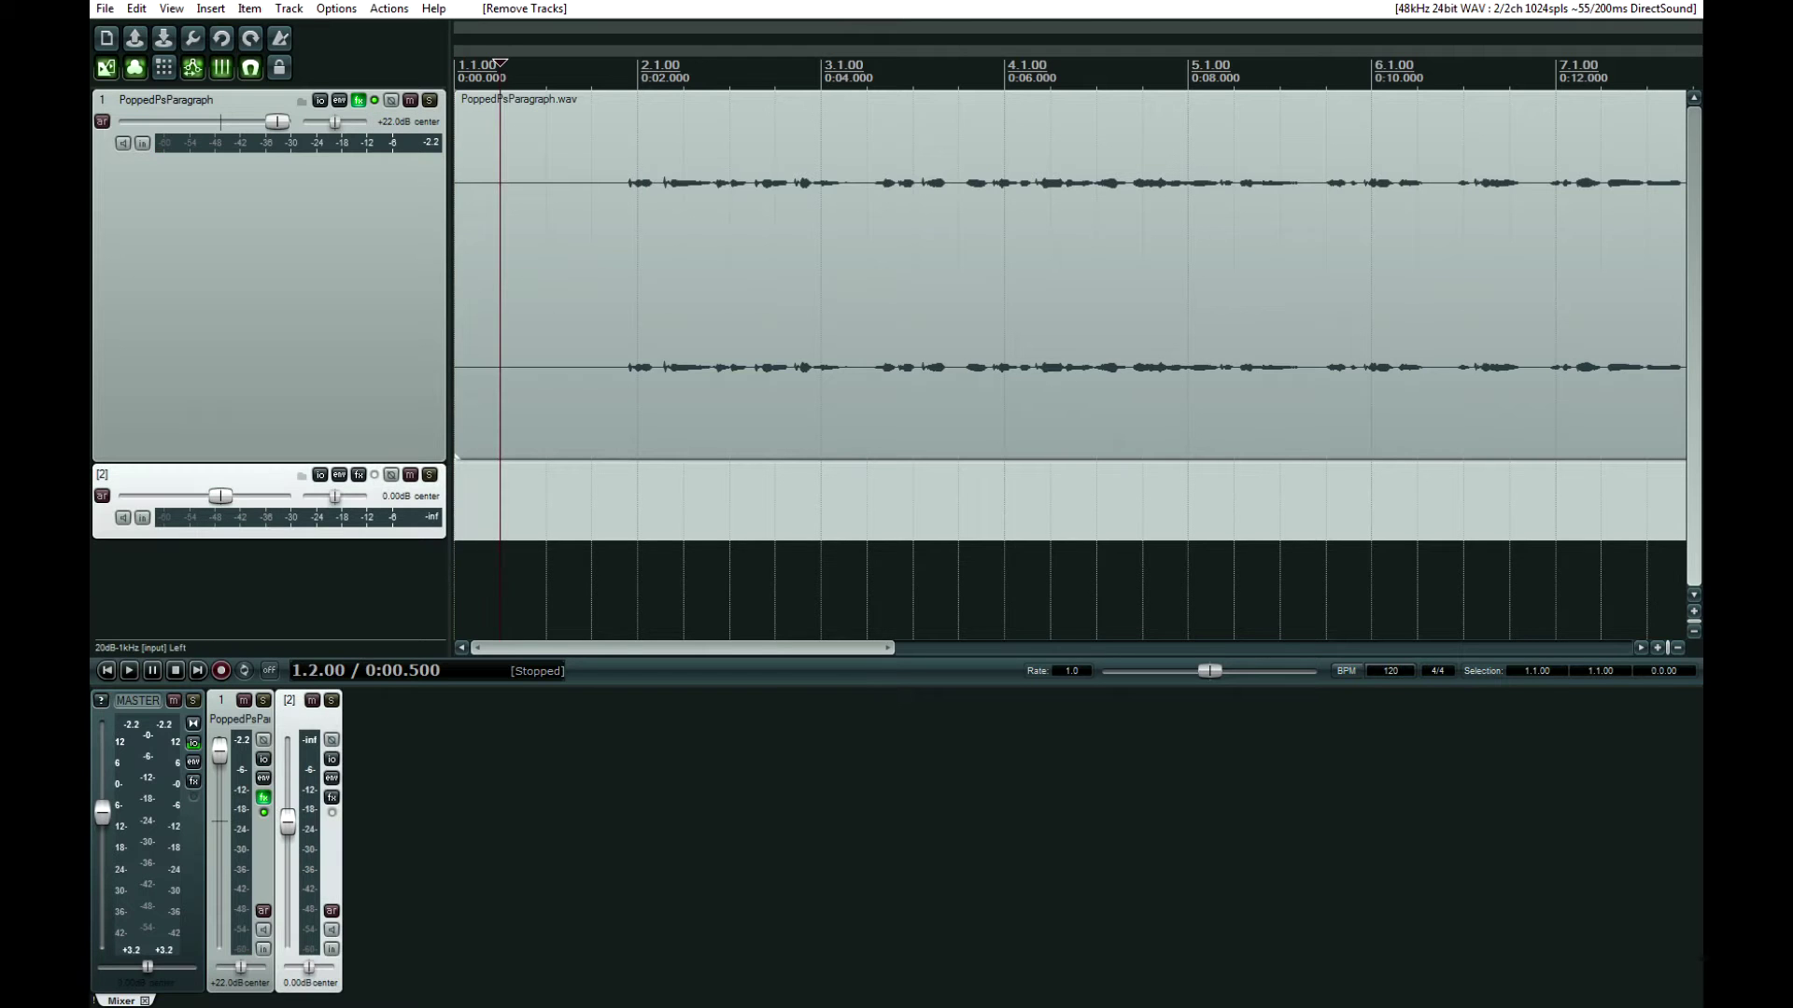
# Step: In the ReaEQ effect on the PoppedPsParagraph track, change band 1 to a High Pass filter at 80 Hz
pyautogui.click(358, 100)
pyautogui.moveTo(598, 184); pyautogui.dragTo(664, 312)
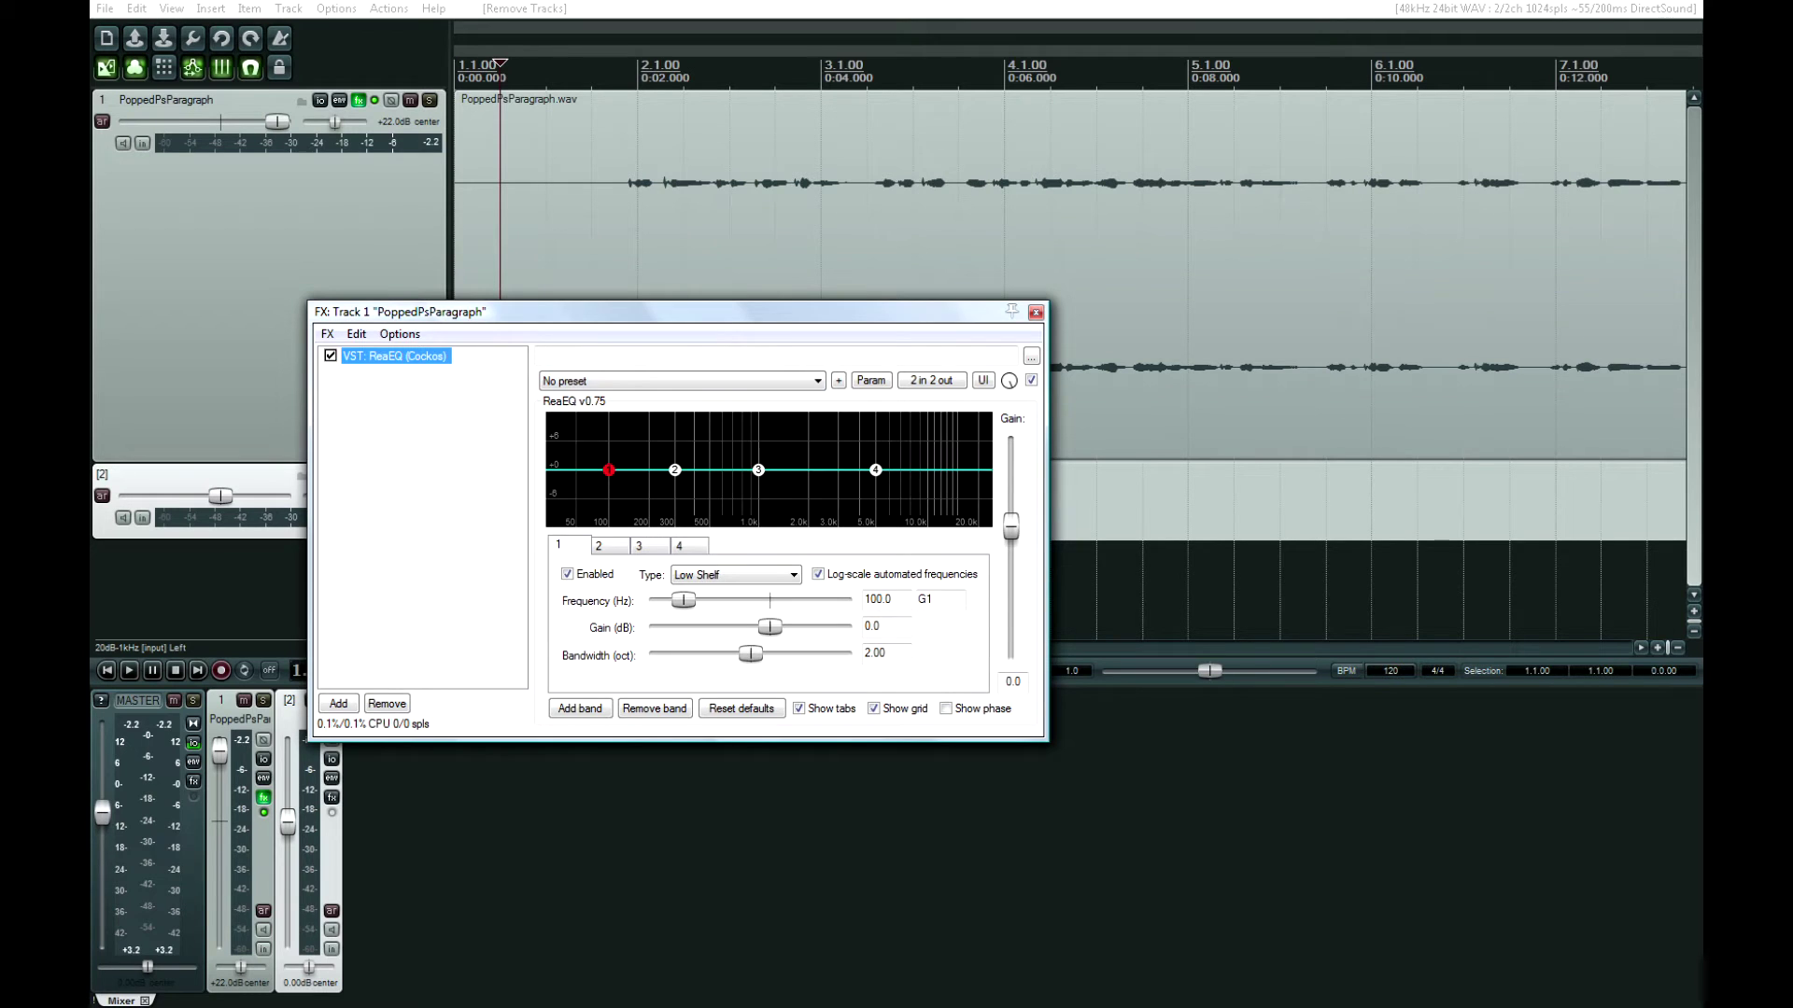
pyautogui.click(737, 575)
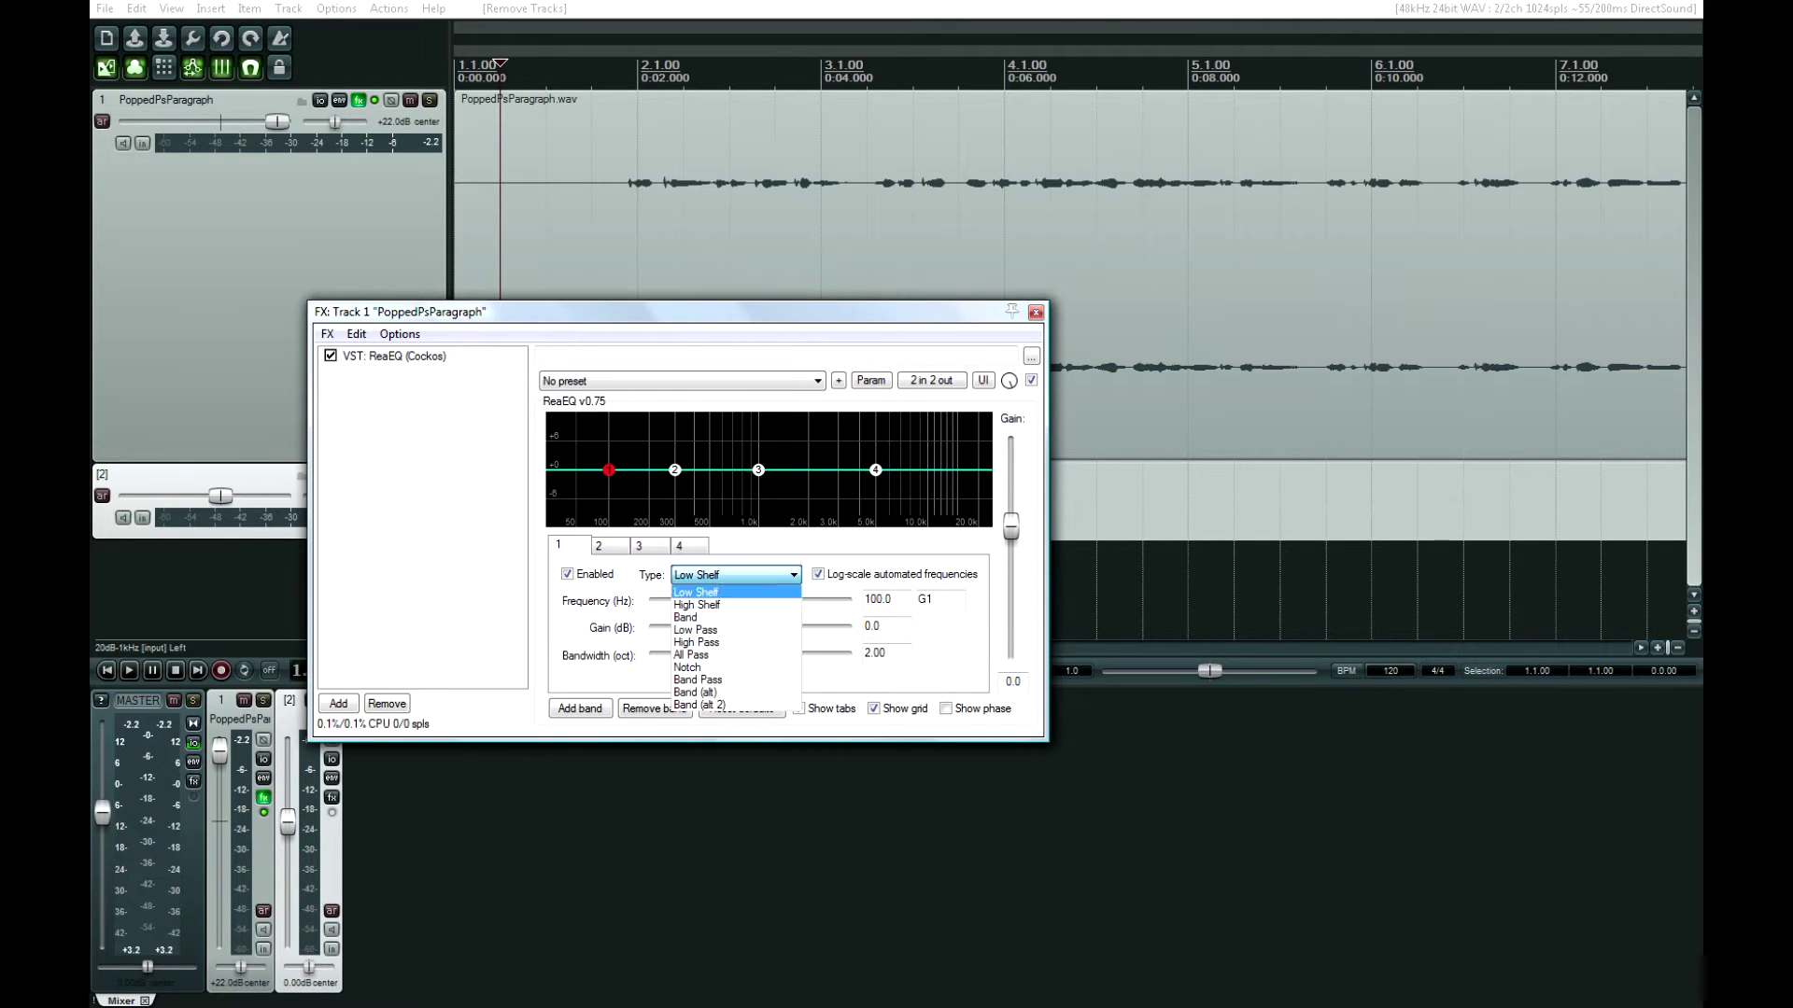
pyautogui.click(728, 643)
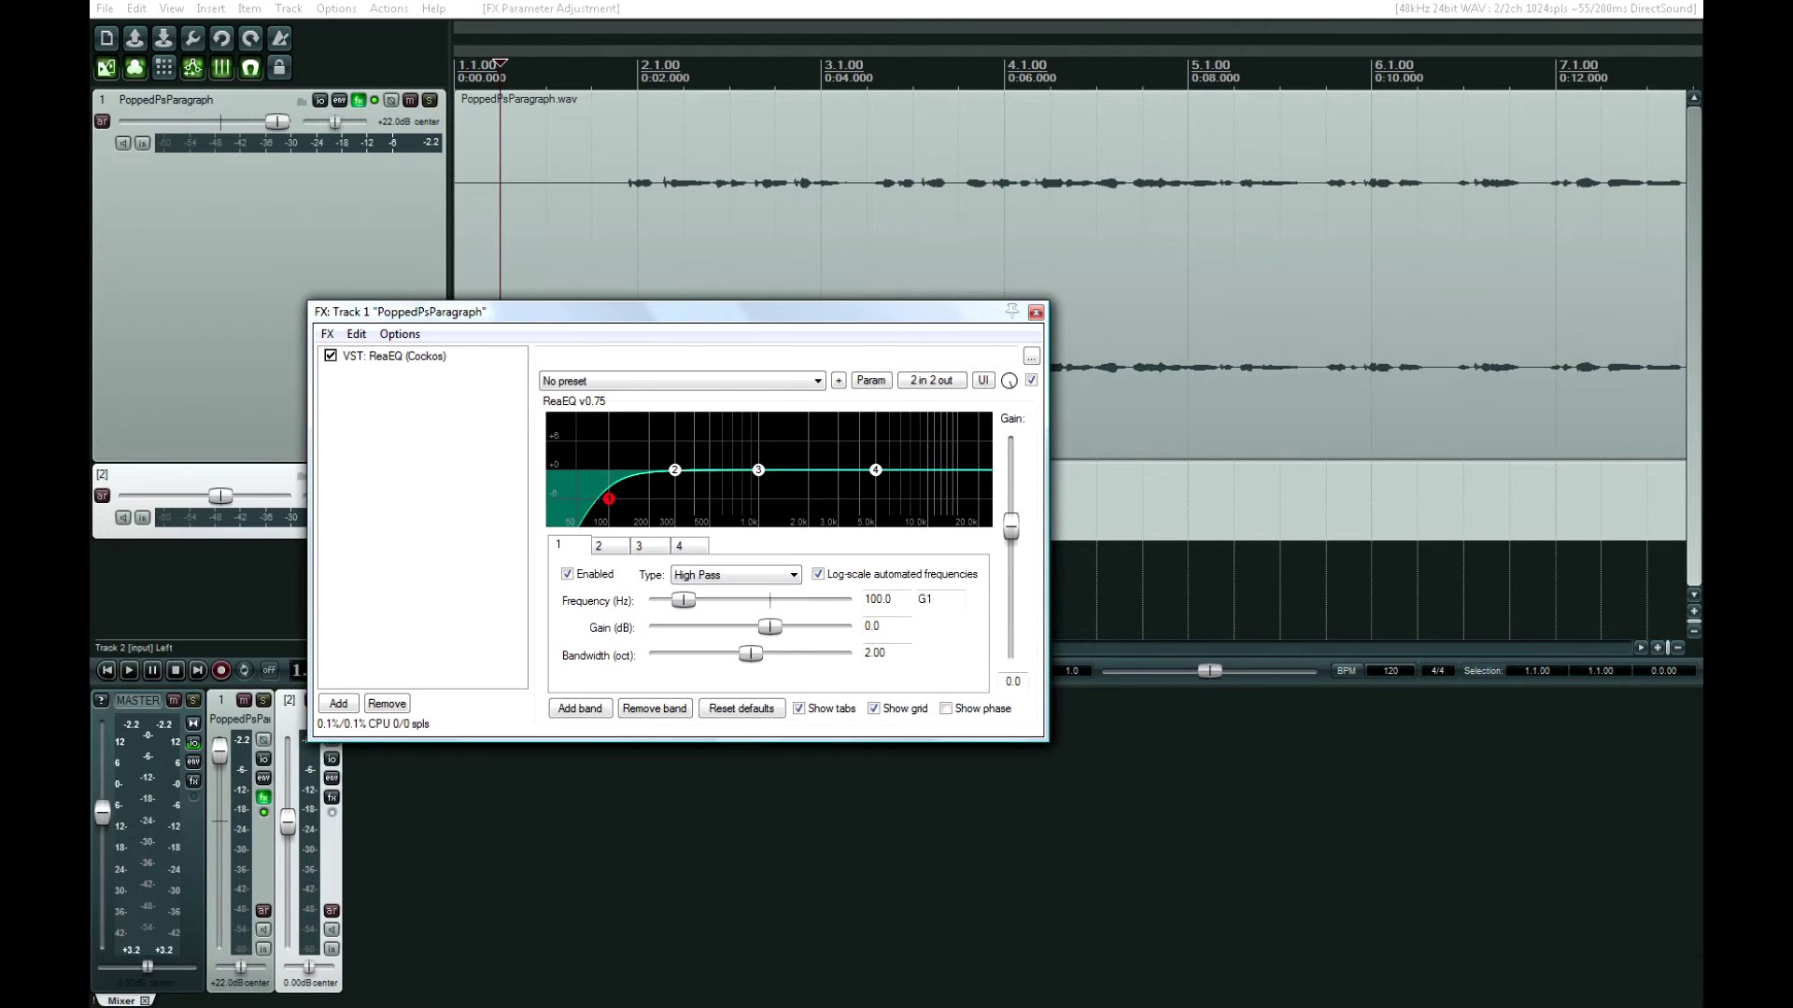
pyautogui.moveTo(895, 599); pyautogui.dragTo(794, 582)
pyautogui.write('80')
pyautogui.press('Tab')
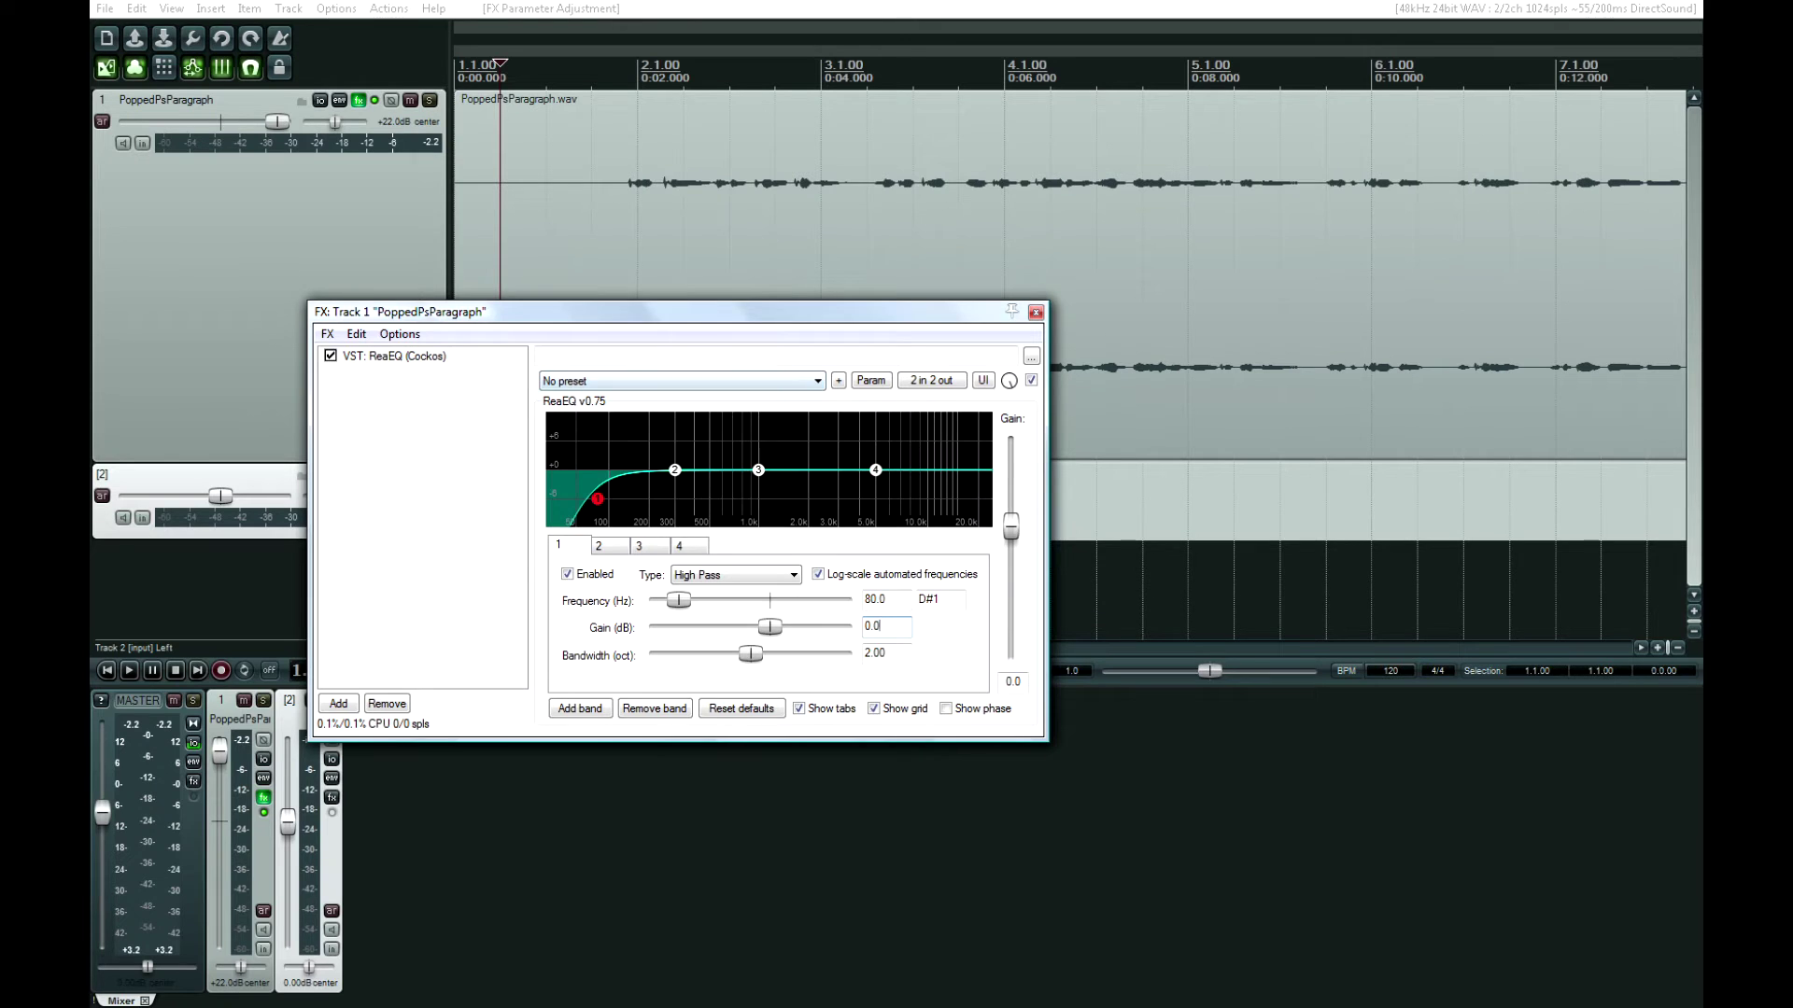
# Step: Copy the ReaEQ effect from track 1 to track 2, and close track 1's effects window
pyautogui.moveTo(654, 311); pyautogui.dragTo(934, 302)
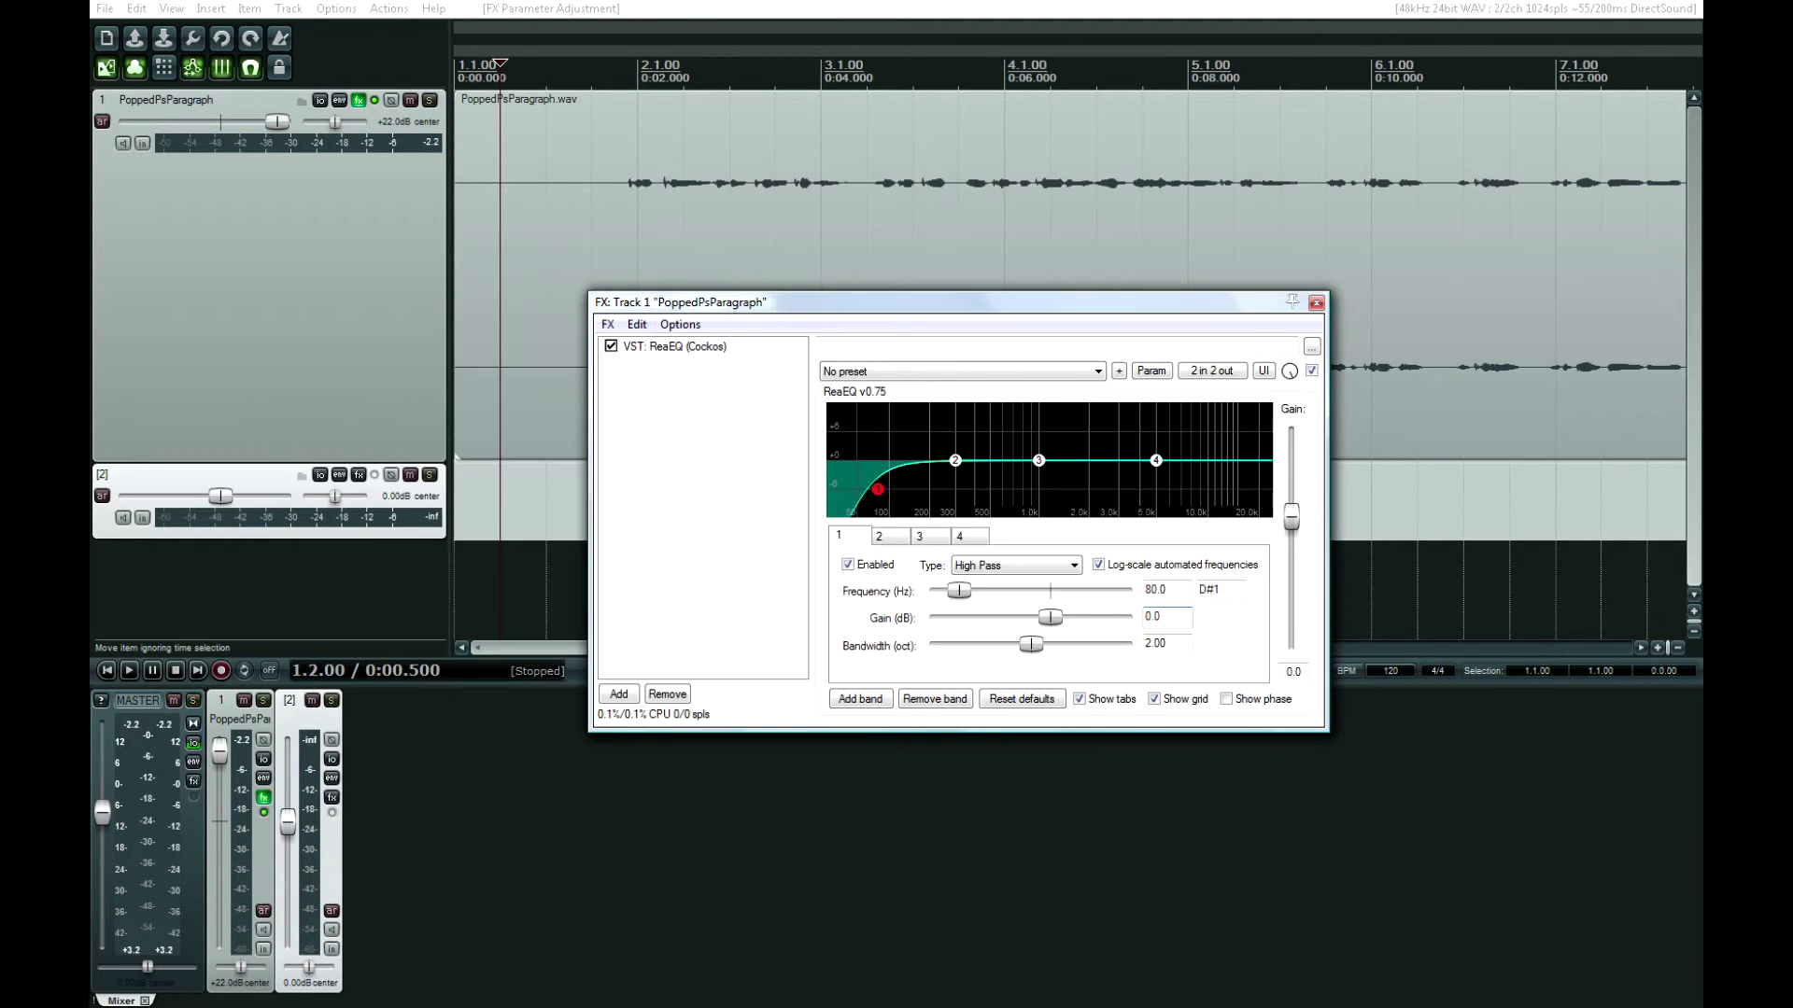
pyautogui.moveTo(359, 100); pyautogui.dragTo(359, 475)
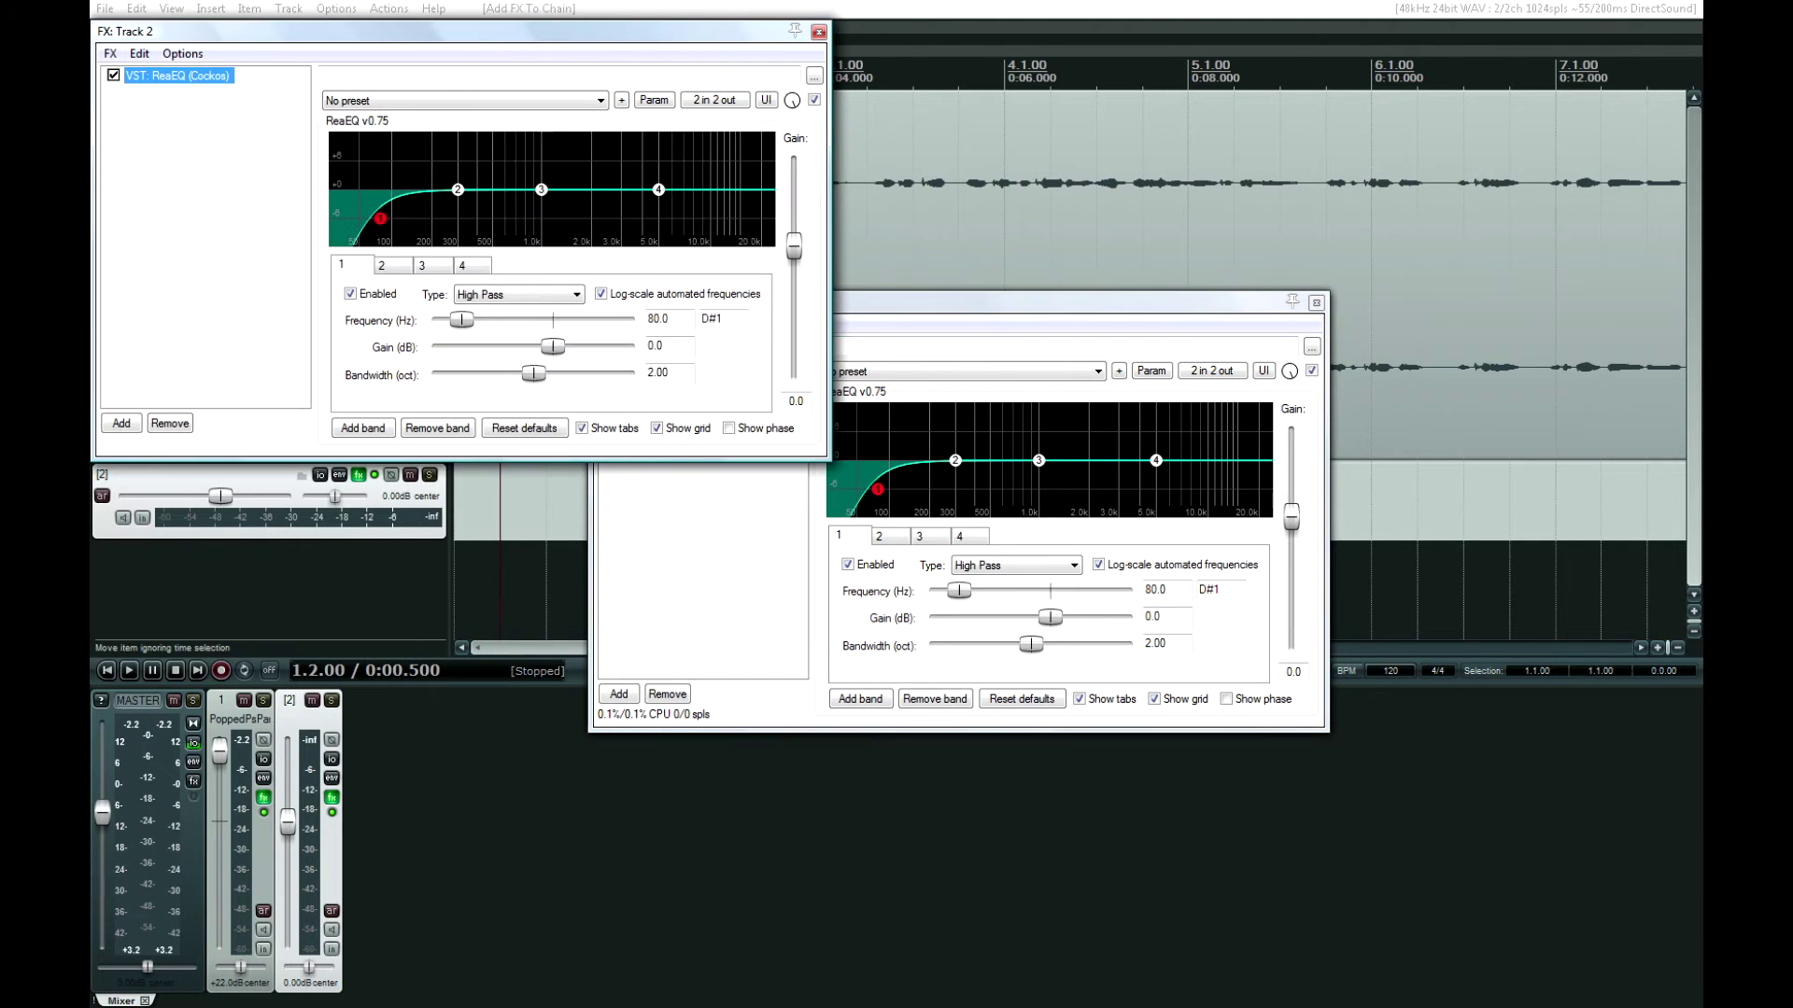
pyautogui.click(934, 302)
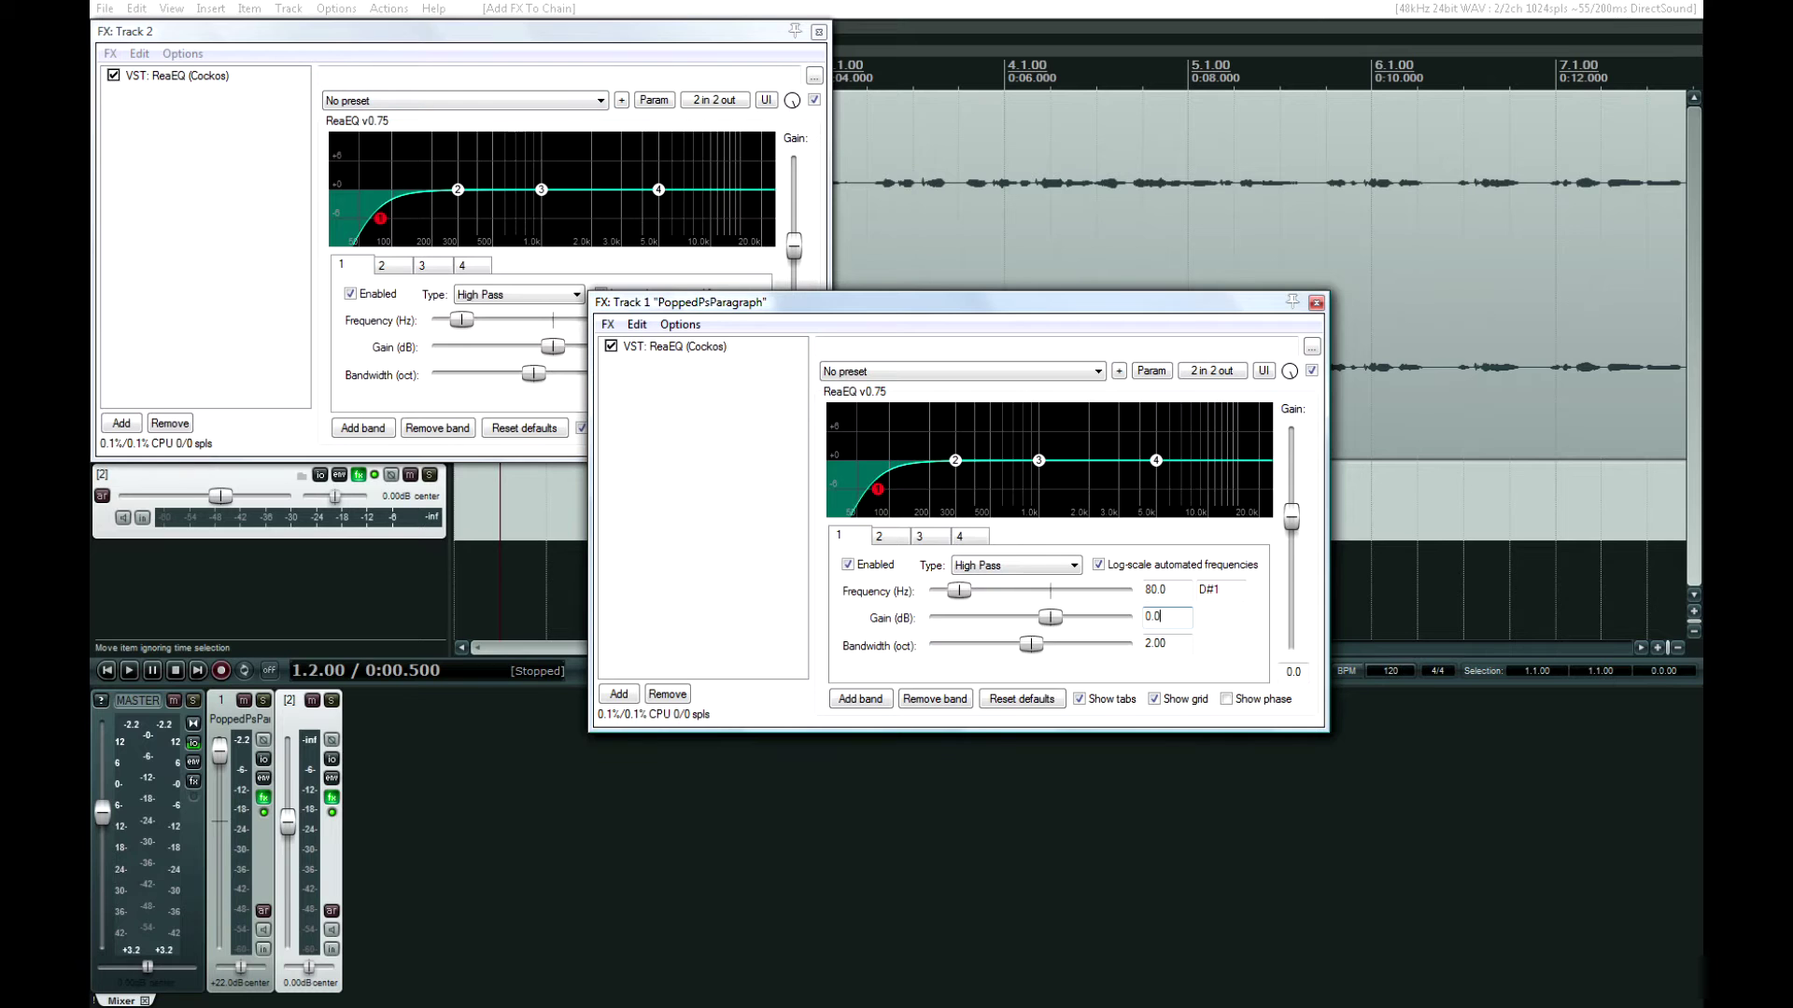
pyautogui.click(1316, 302)
pyautogui.moveTo(458, 32); pyautogui.dragTo(995, 533)
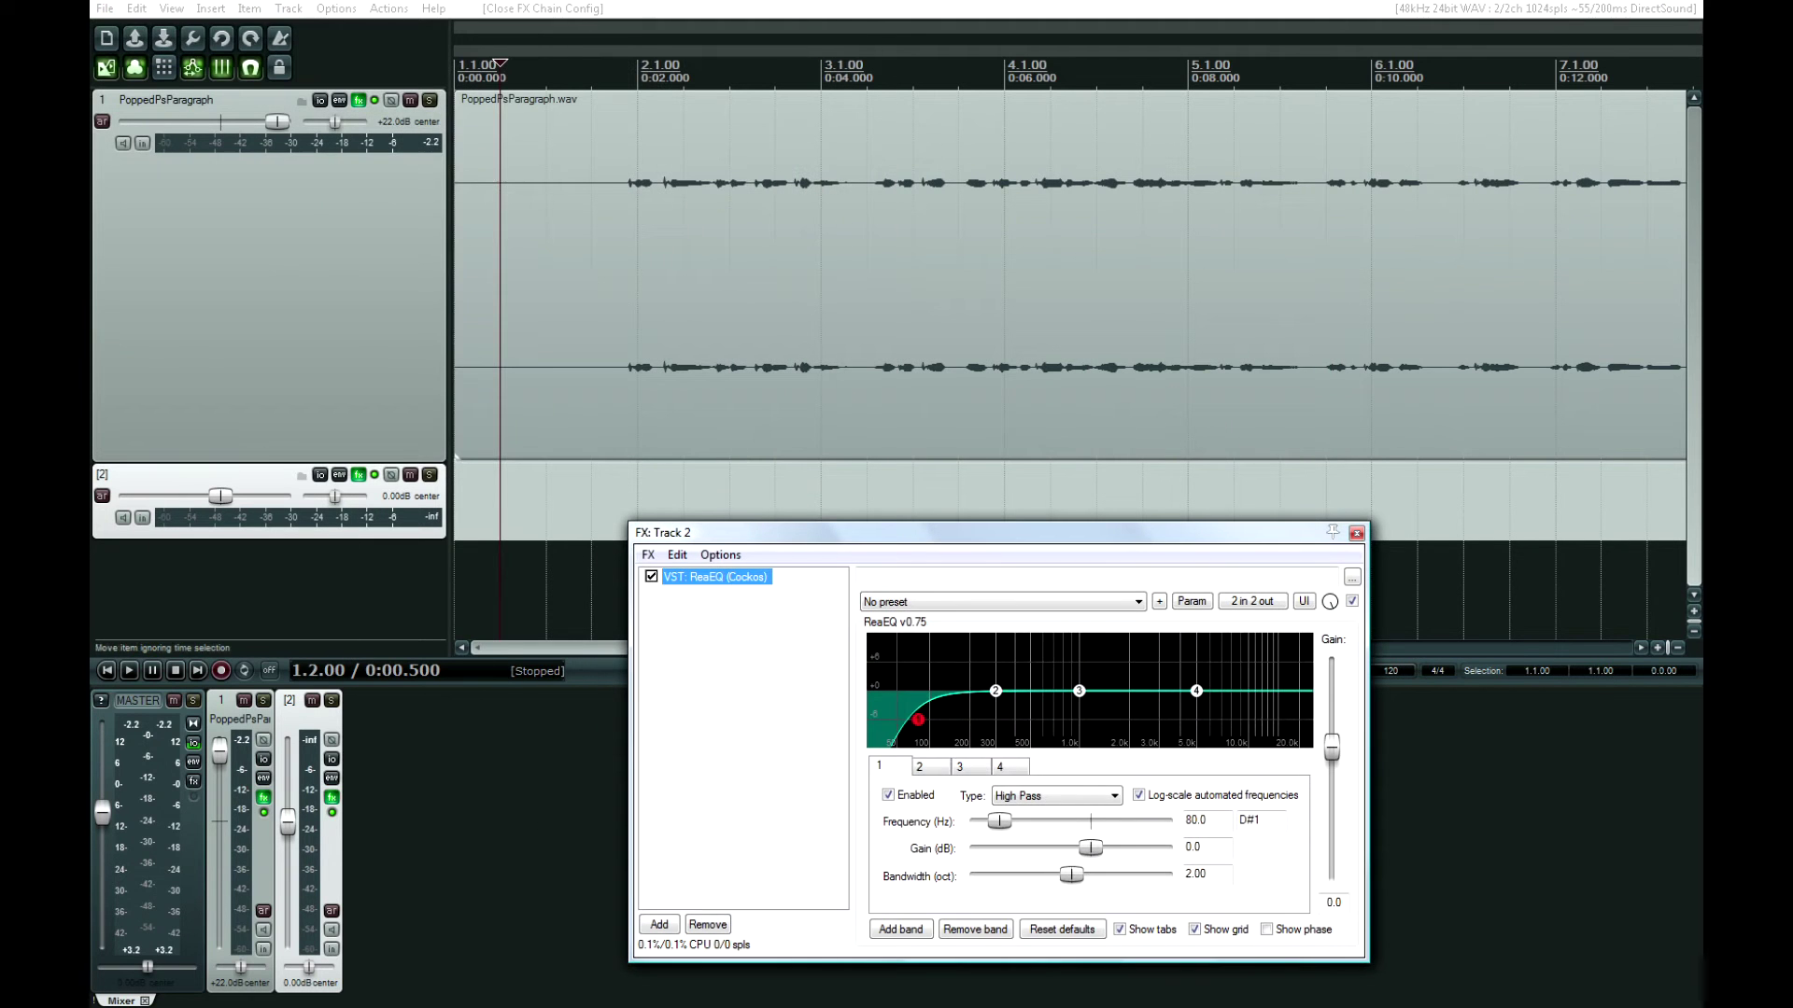
# Step: Play the recording from the 1-second mark to hear the pops, and close track 2's effects window
pyautogui.click(547, 75)
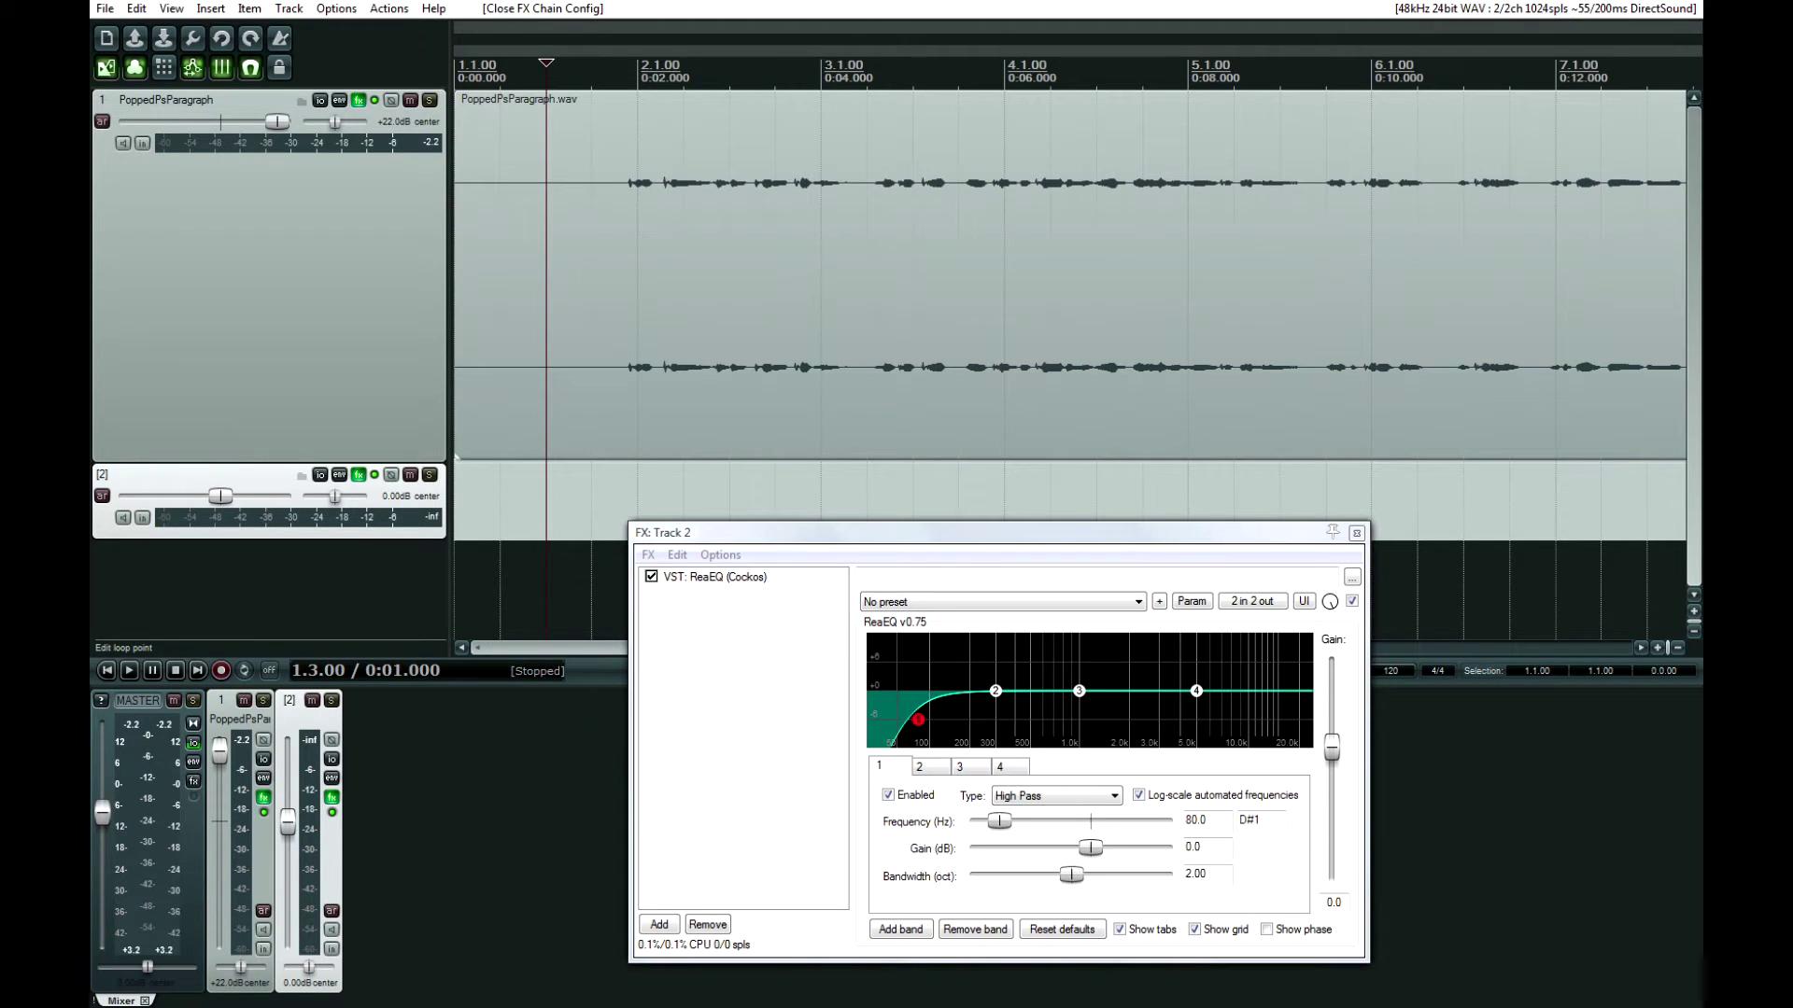
pyautogui.press('space')
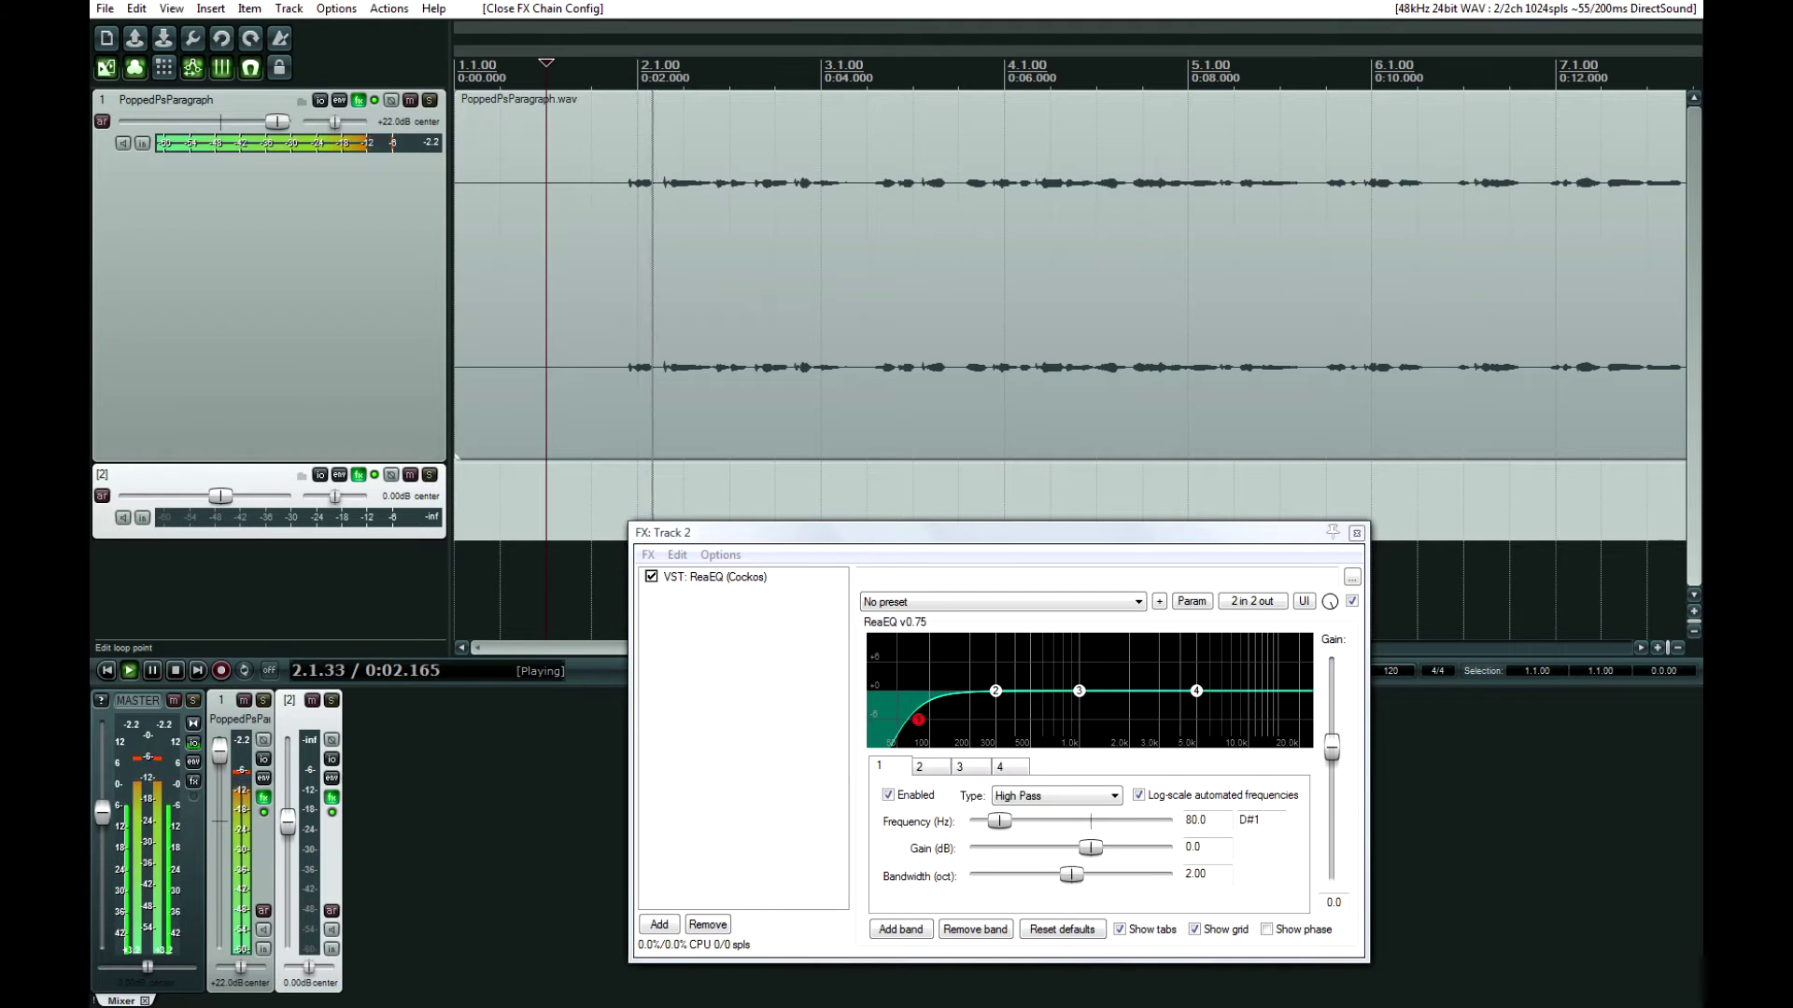
pyautogui.press('space')
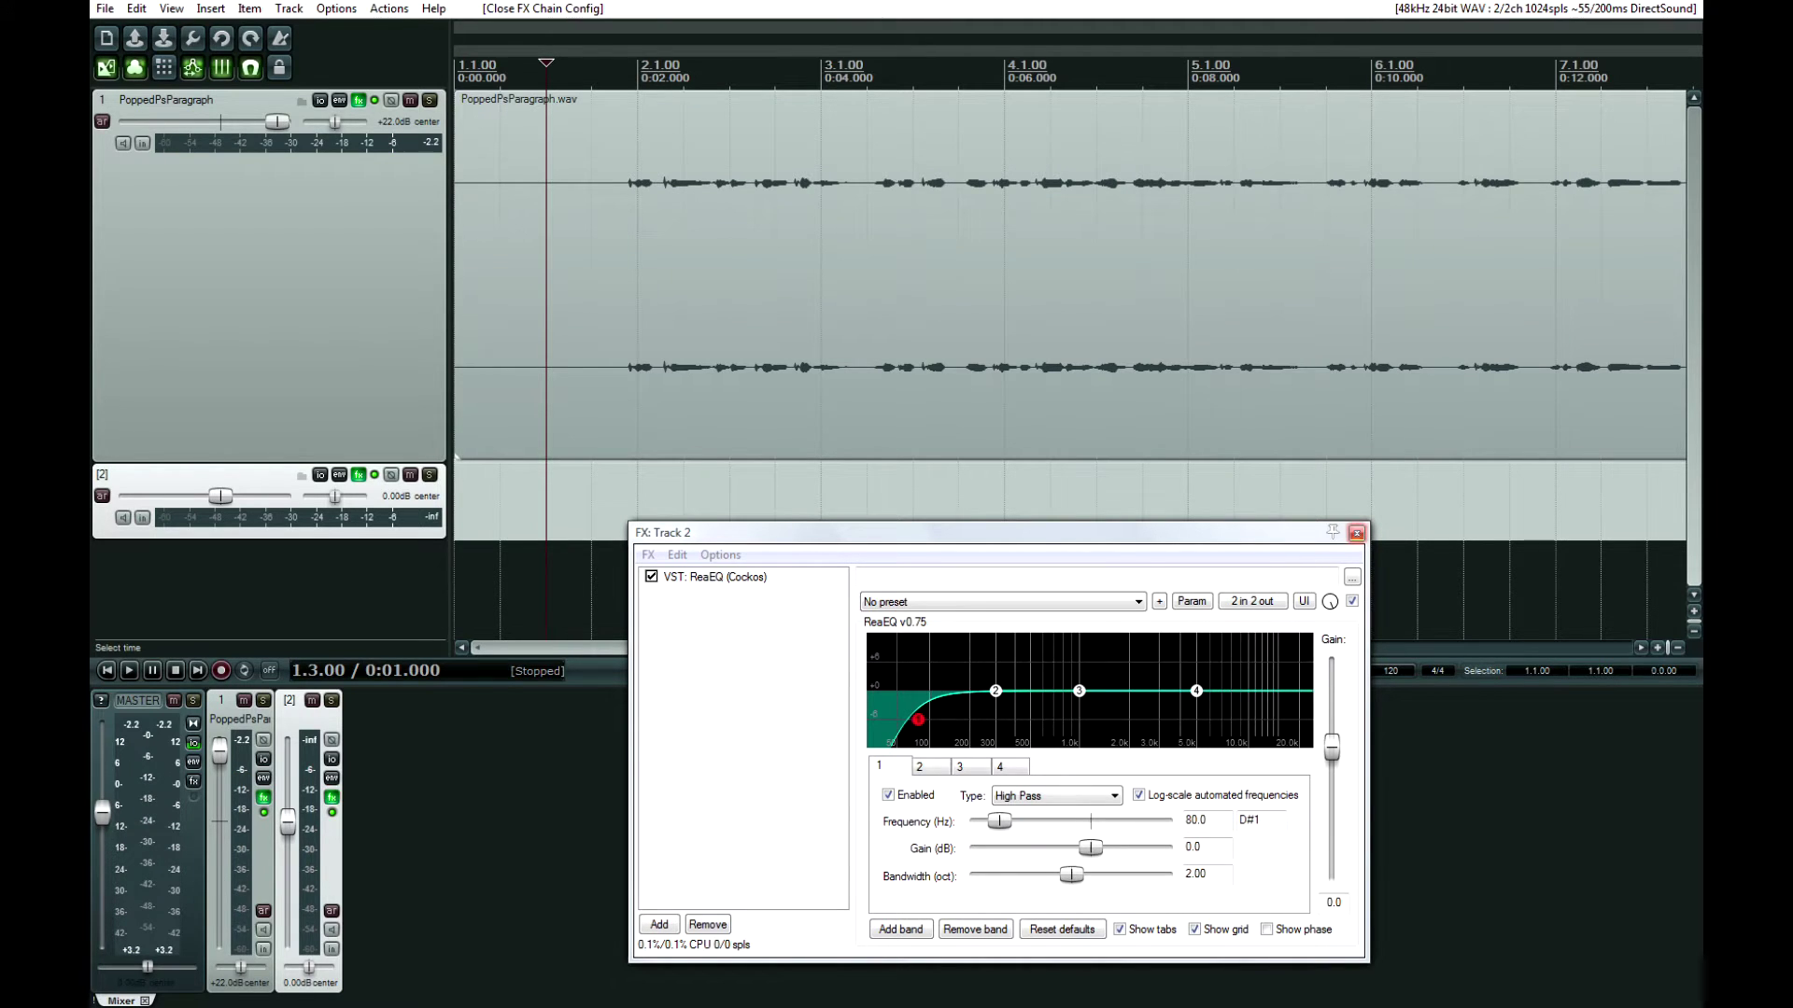
pyautogui.click(1355, 532)
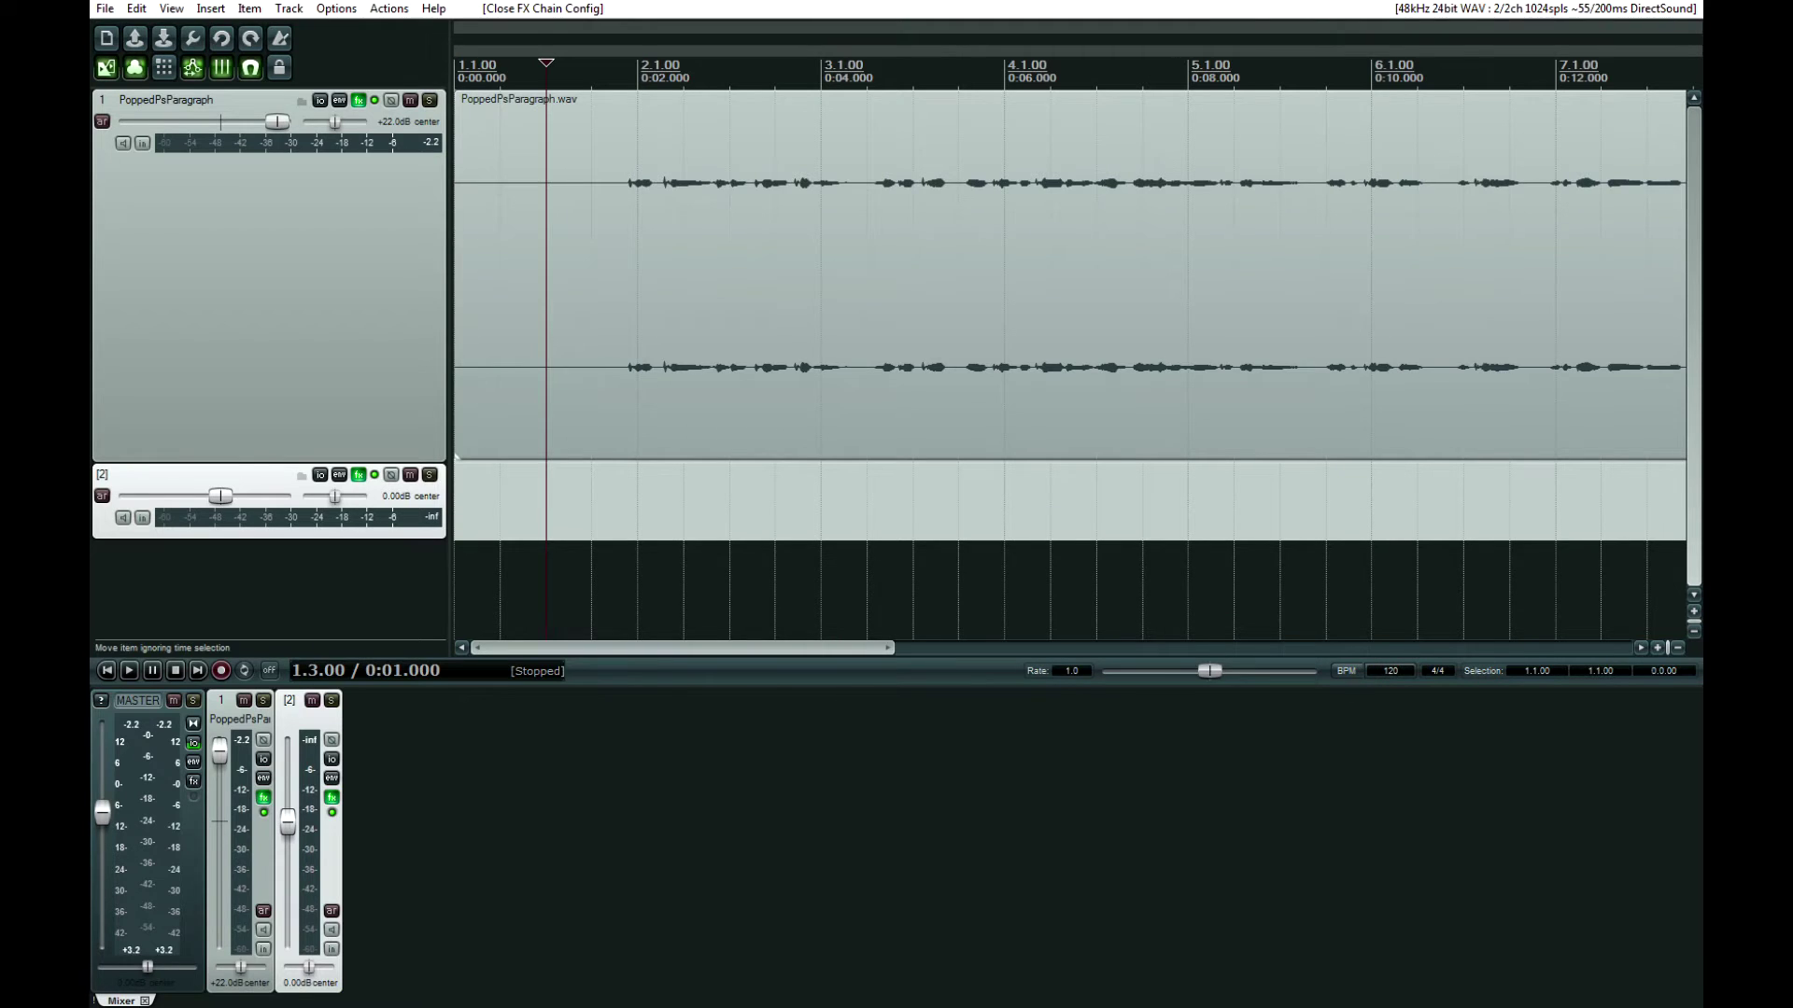
# Step: Select the item on track 1, disable snapping, and place the edit cursor just ahead of the first pop
pyautogui.click(638, 280)
pyautogui.click(602, 400)
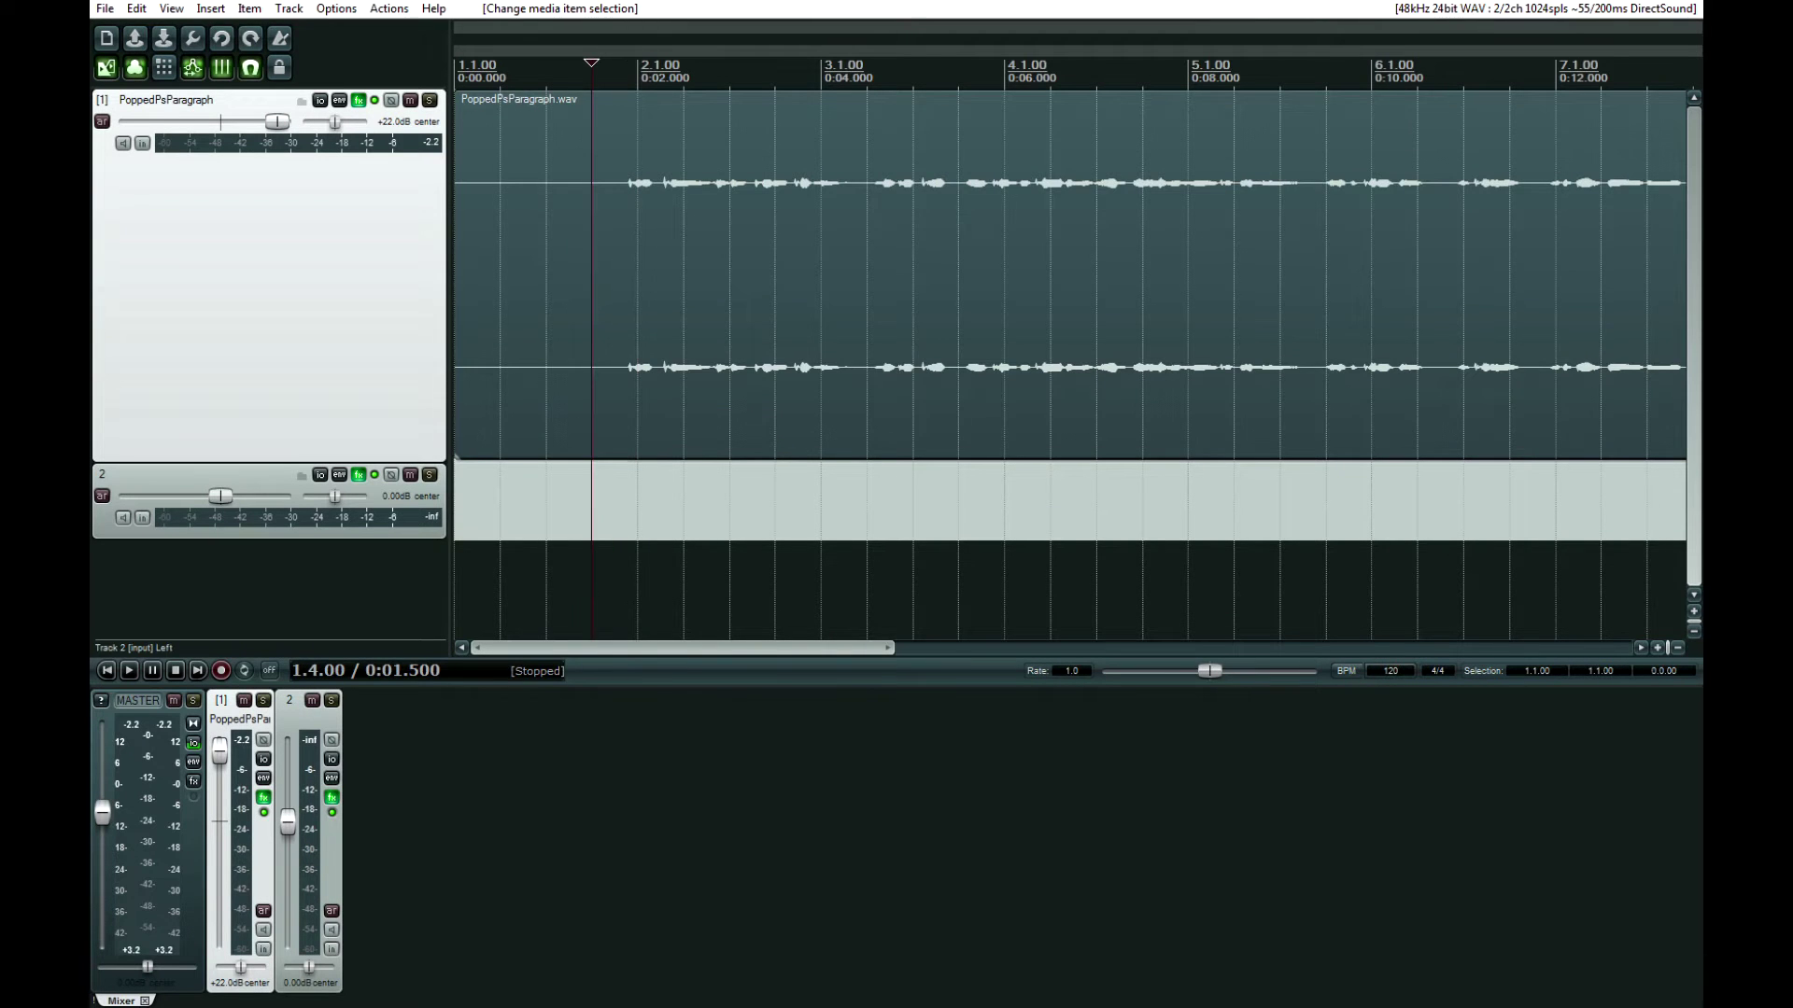
pyautogui.click(250, 67)
pyautogui.click(627, 400)
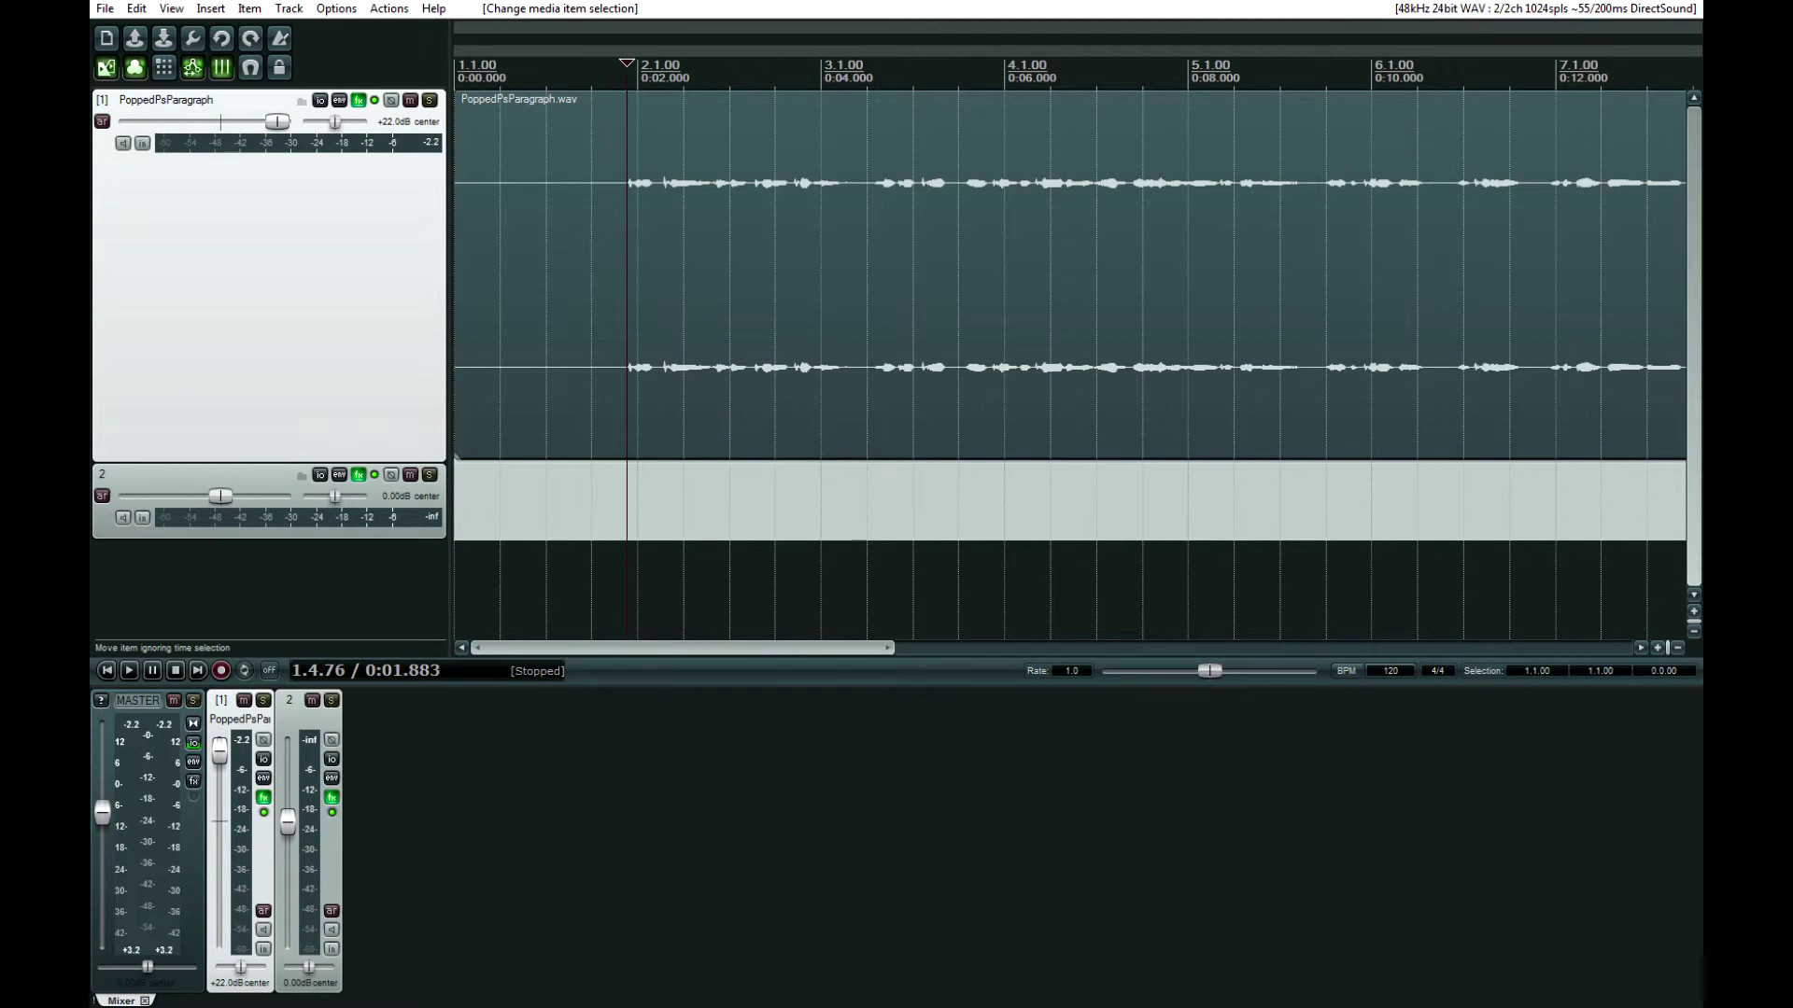
# Step: Split the PoppedPsParagraph item just before the first pop, at about 0:01.908
pyautogui.scroll(4, 627, 373)
pyautogui.click(1067, 381)
pyautogui.scroll(5, 1067, 381)
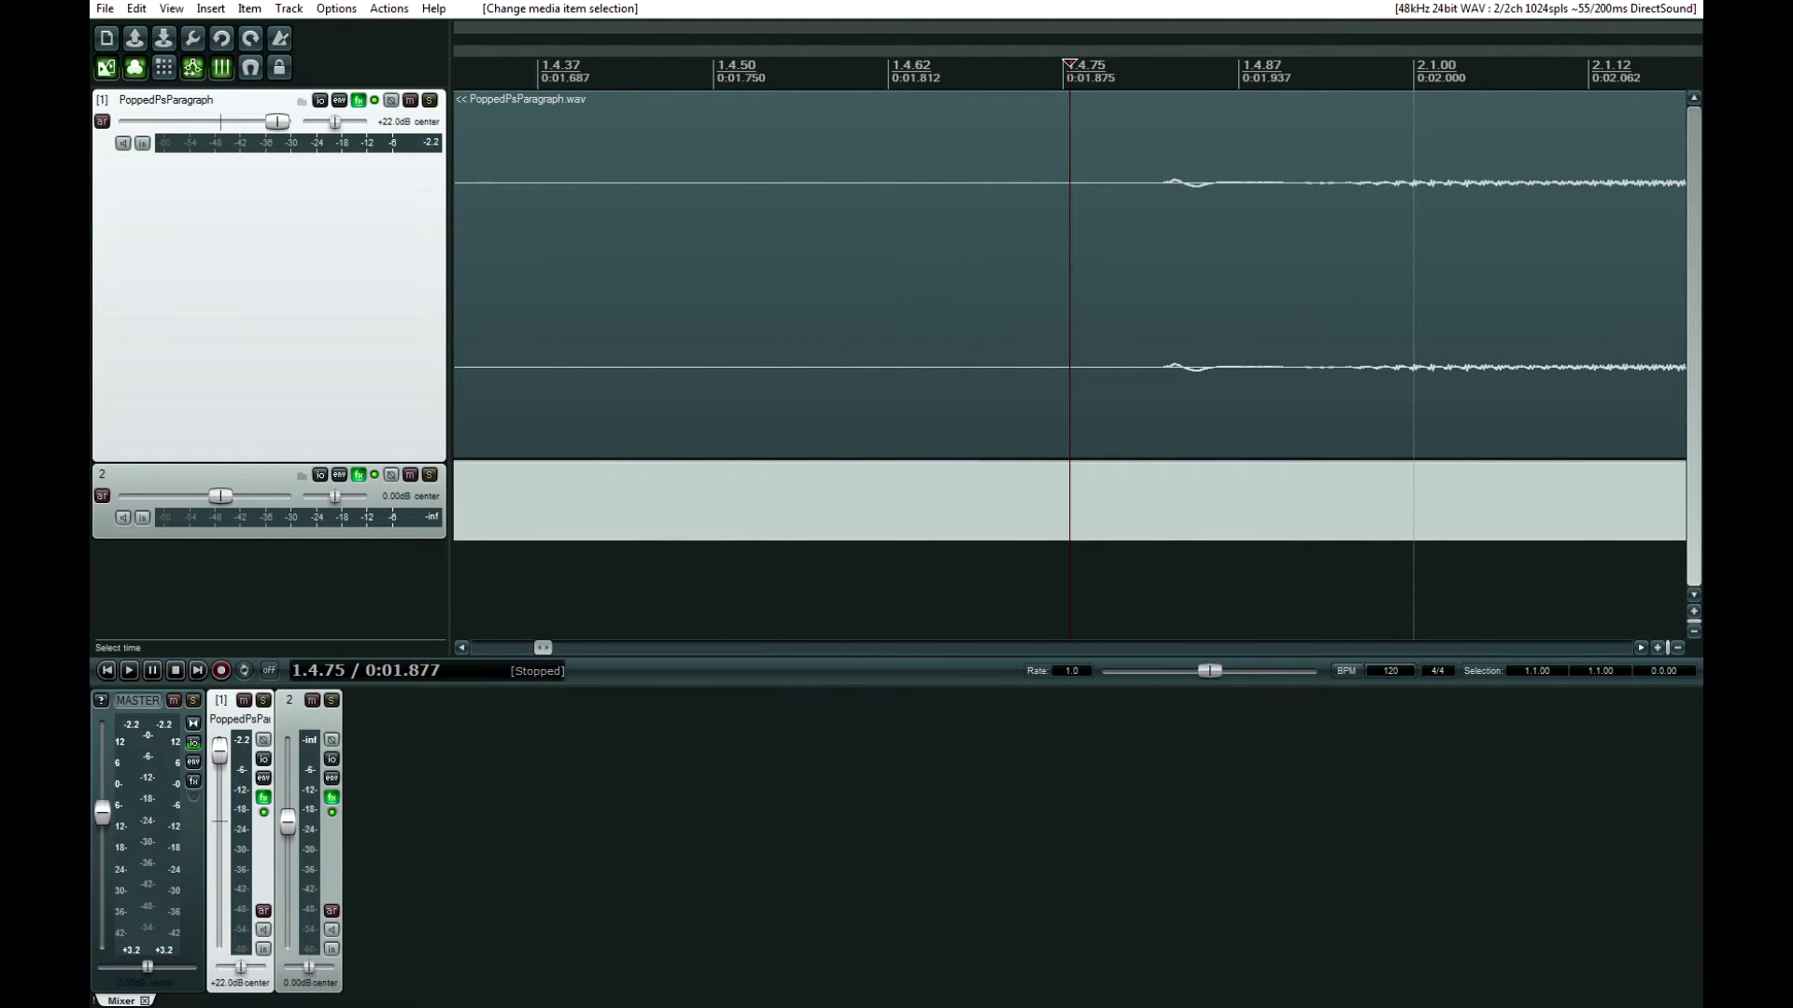
pyautogui.click(1641, 648)
pyautogui.click(1641, 648)
pyautogui.click(822, 383)
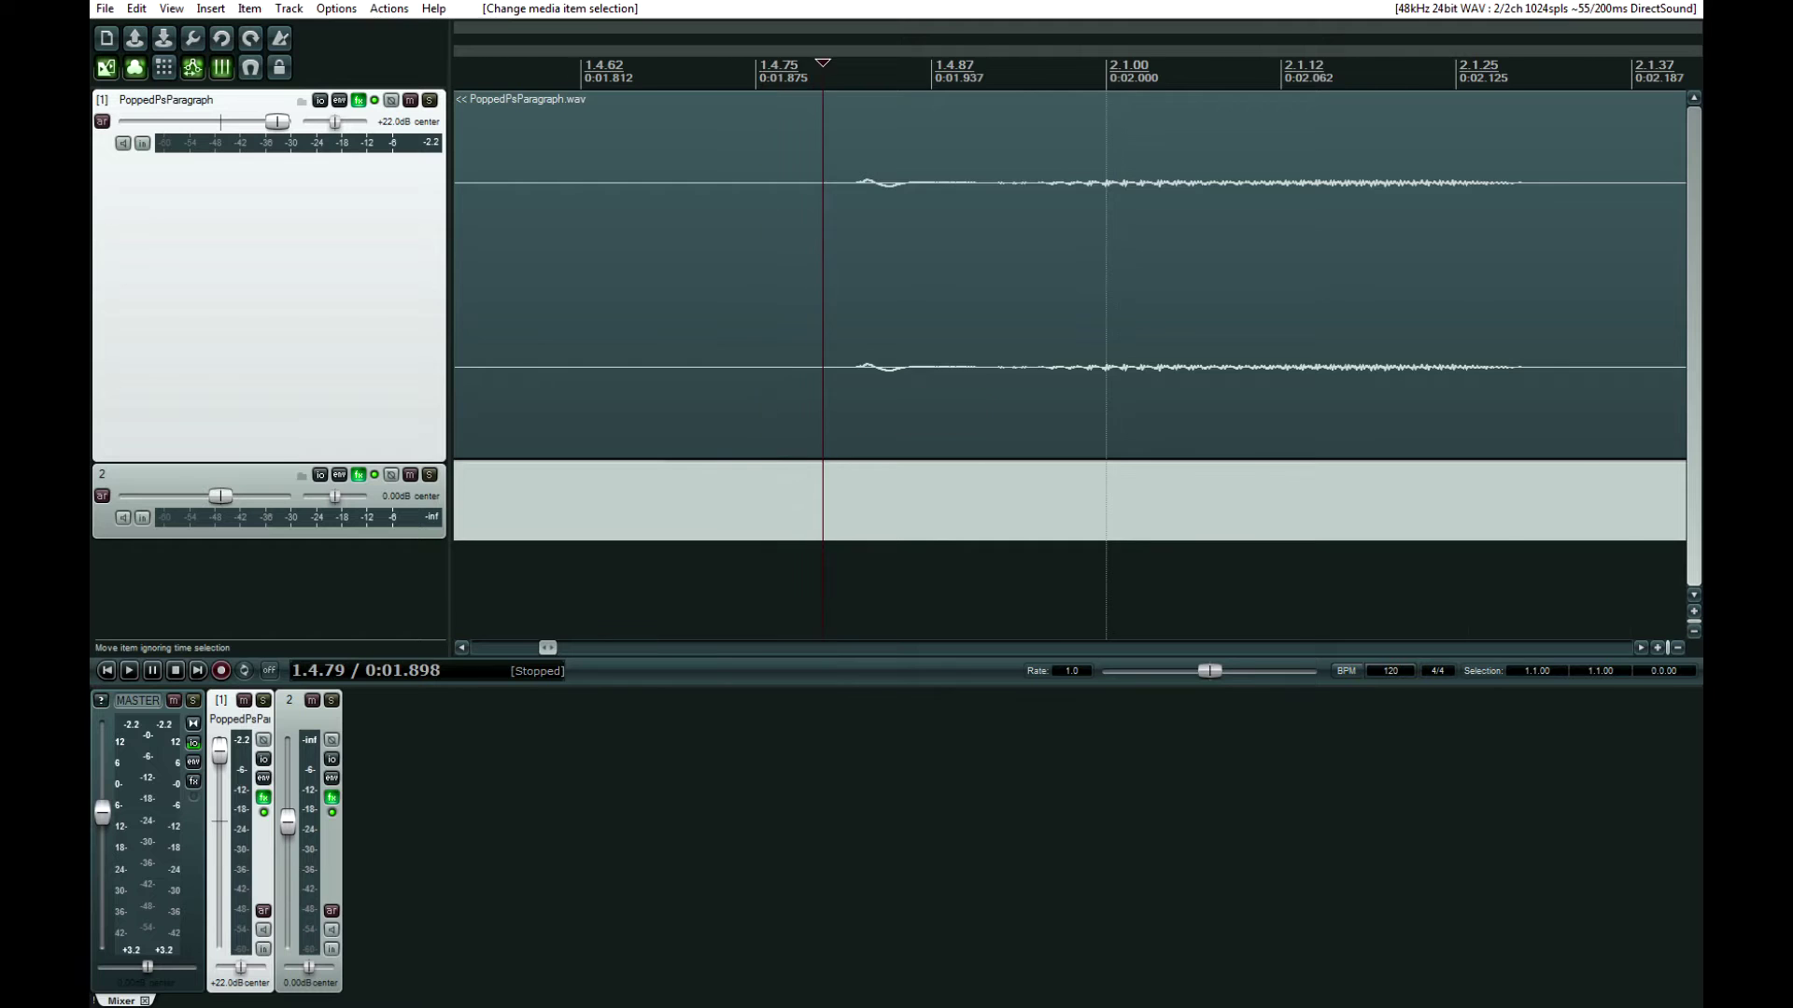
pyautogui.scroll(3, 689, 280)
pyautogui.hscroll(3, 1070, 500)
pyautogui.click(696, 376)
pyautogui.click(676, 375)
pyautogui.click(680, 455)
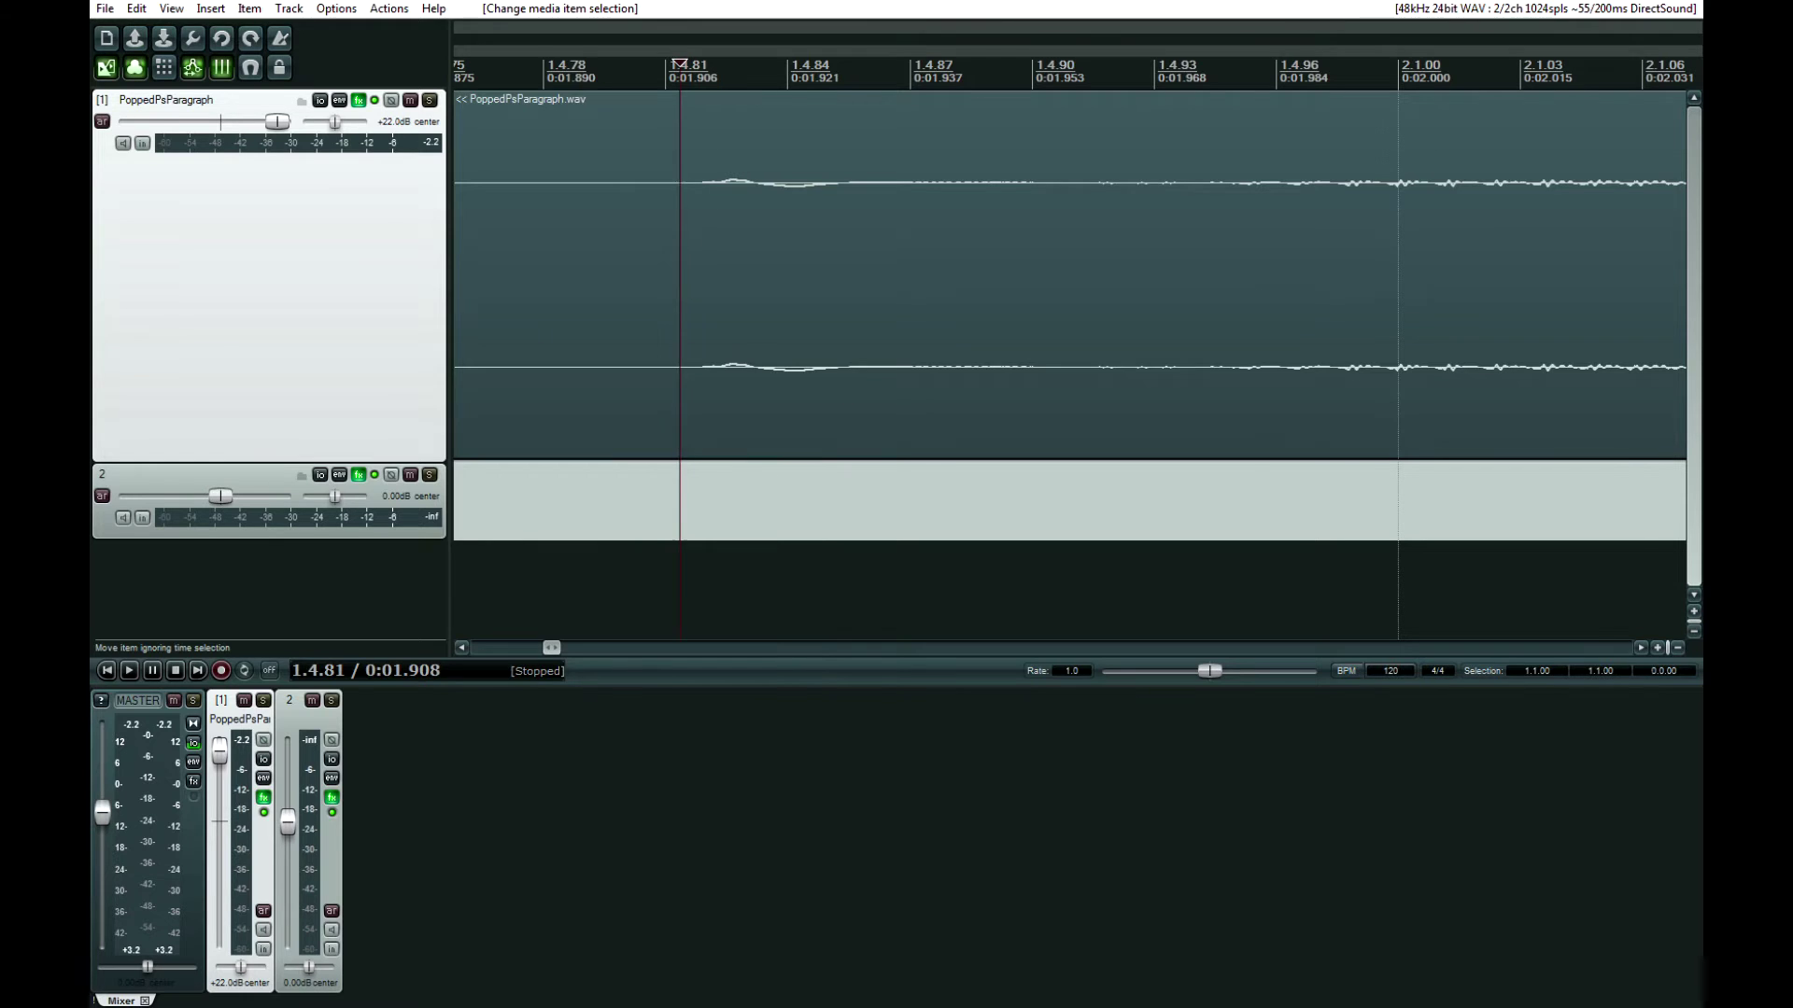
pyautogui.press('s')
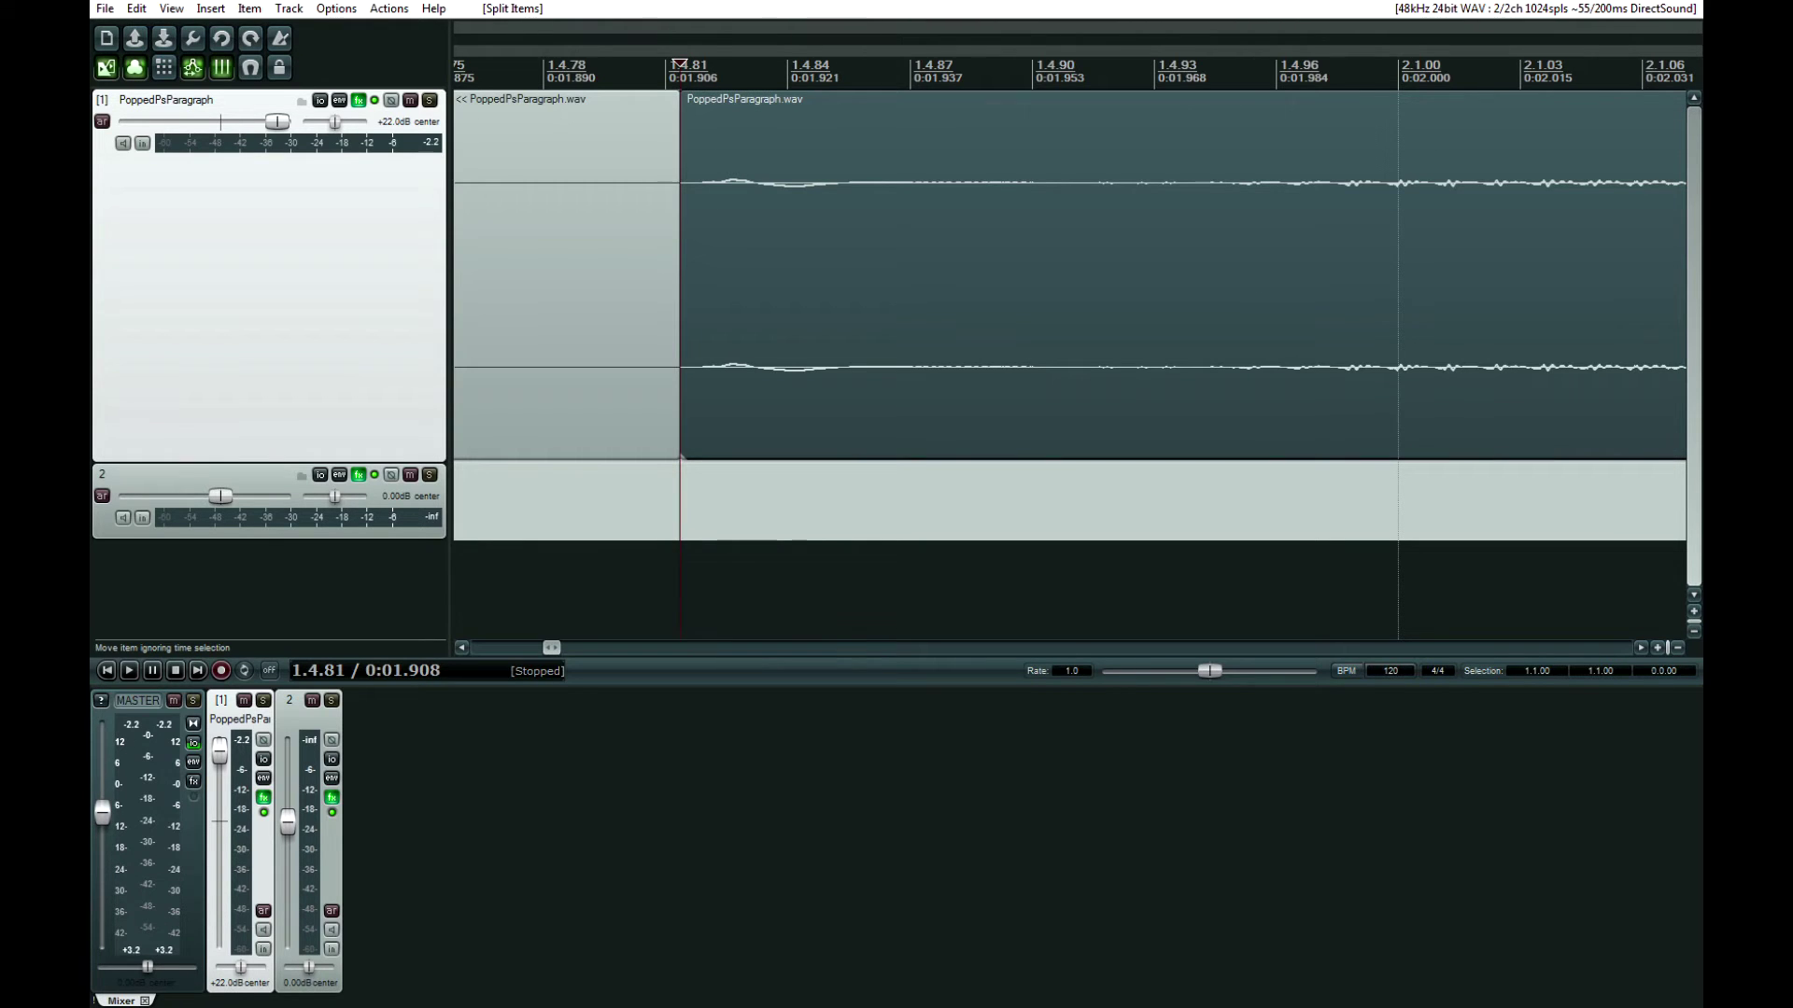
# Step: Split the item right after the first pop, at about 0:01.929, and move the isolated pop straight down to track 2
pyautogui.click(845, 375)
pyautogui.scroll(3, 845, 376)
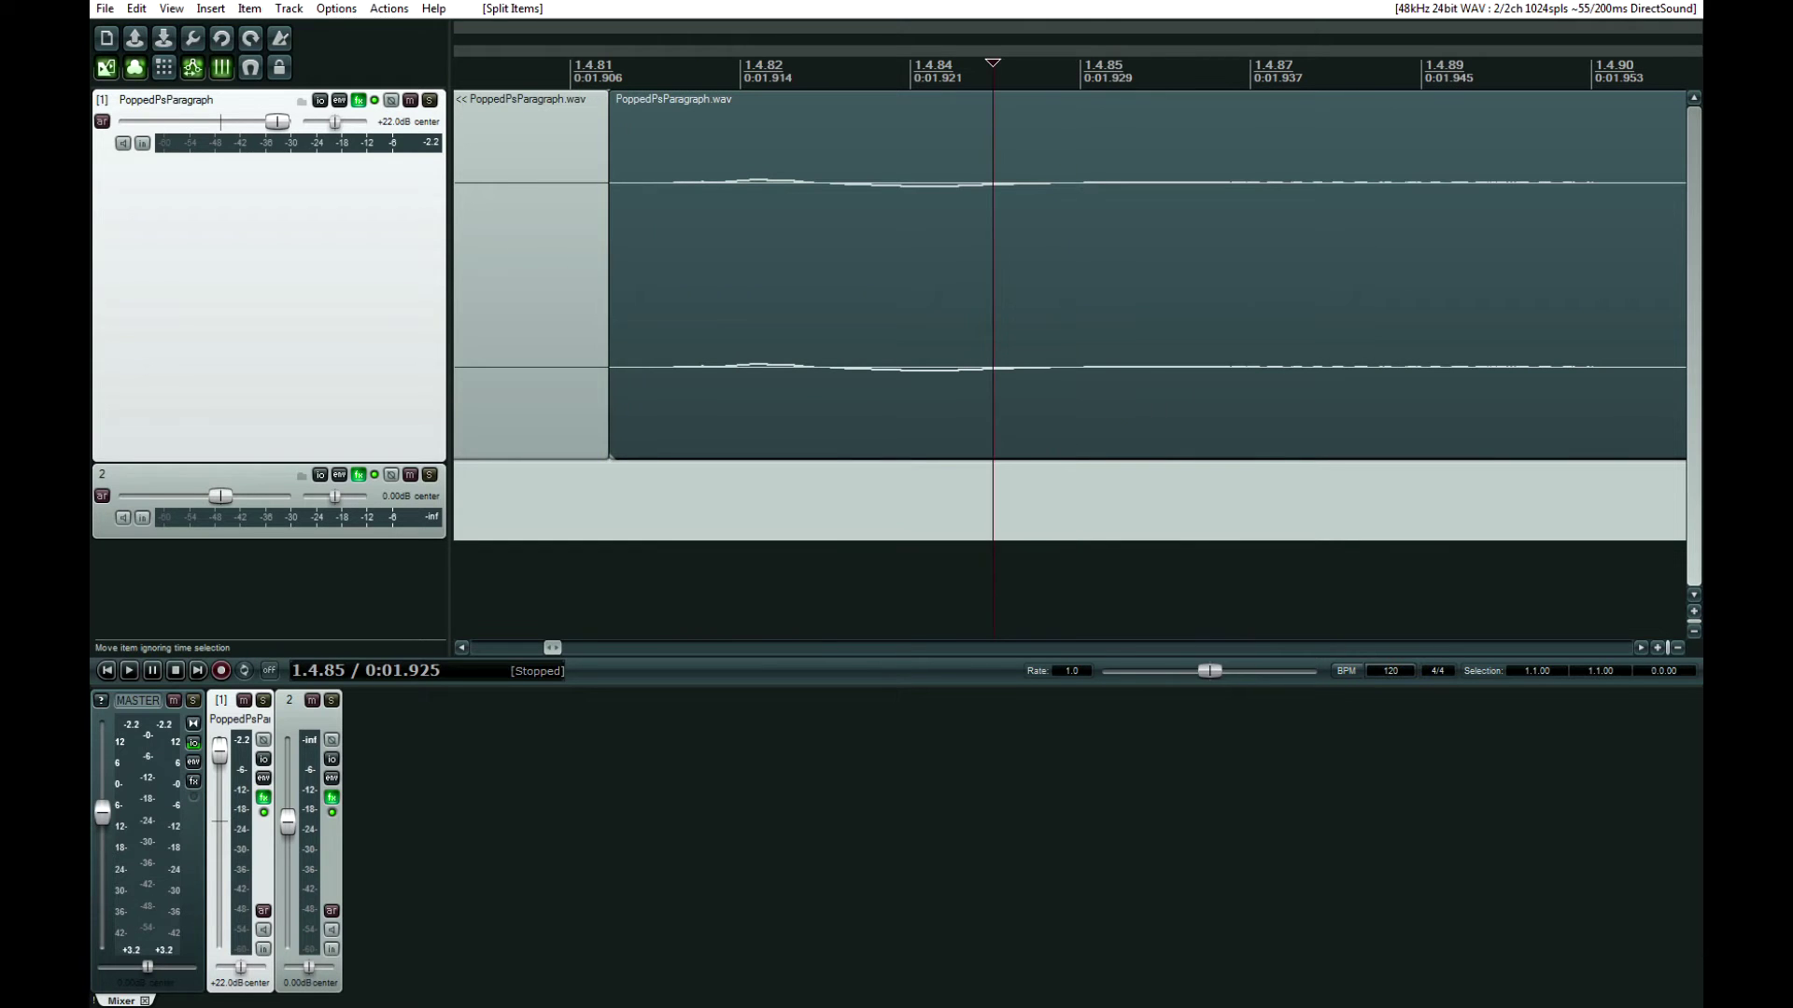
pyautogui.click(1093, 64)
pyautogui.click(1074, 64)
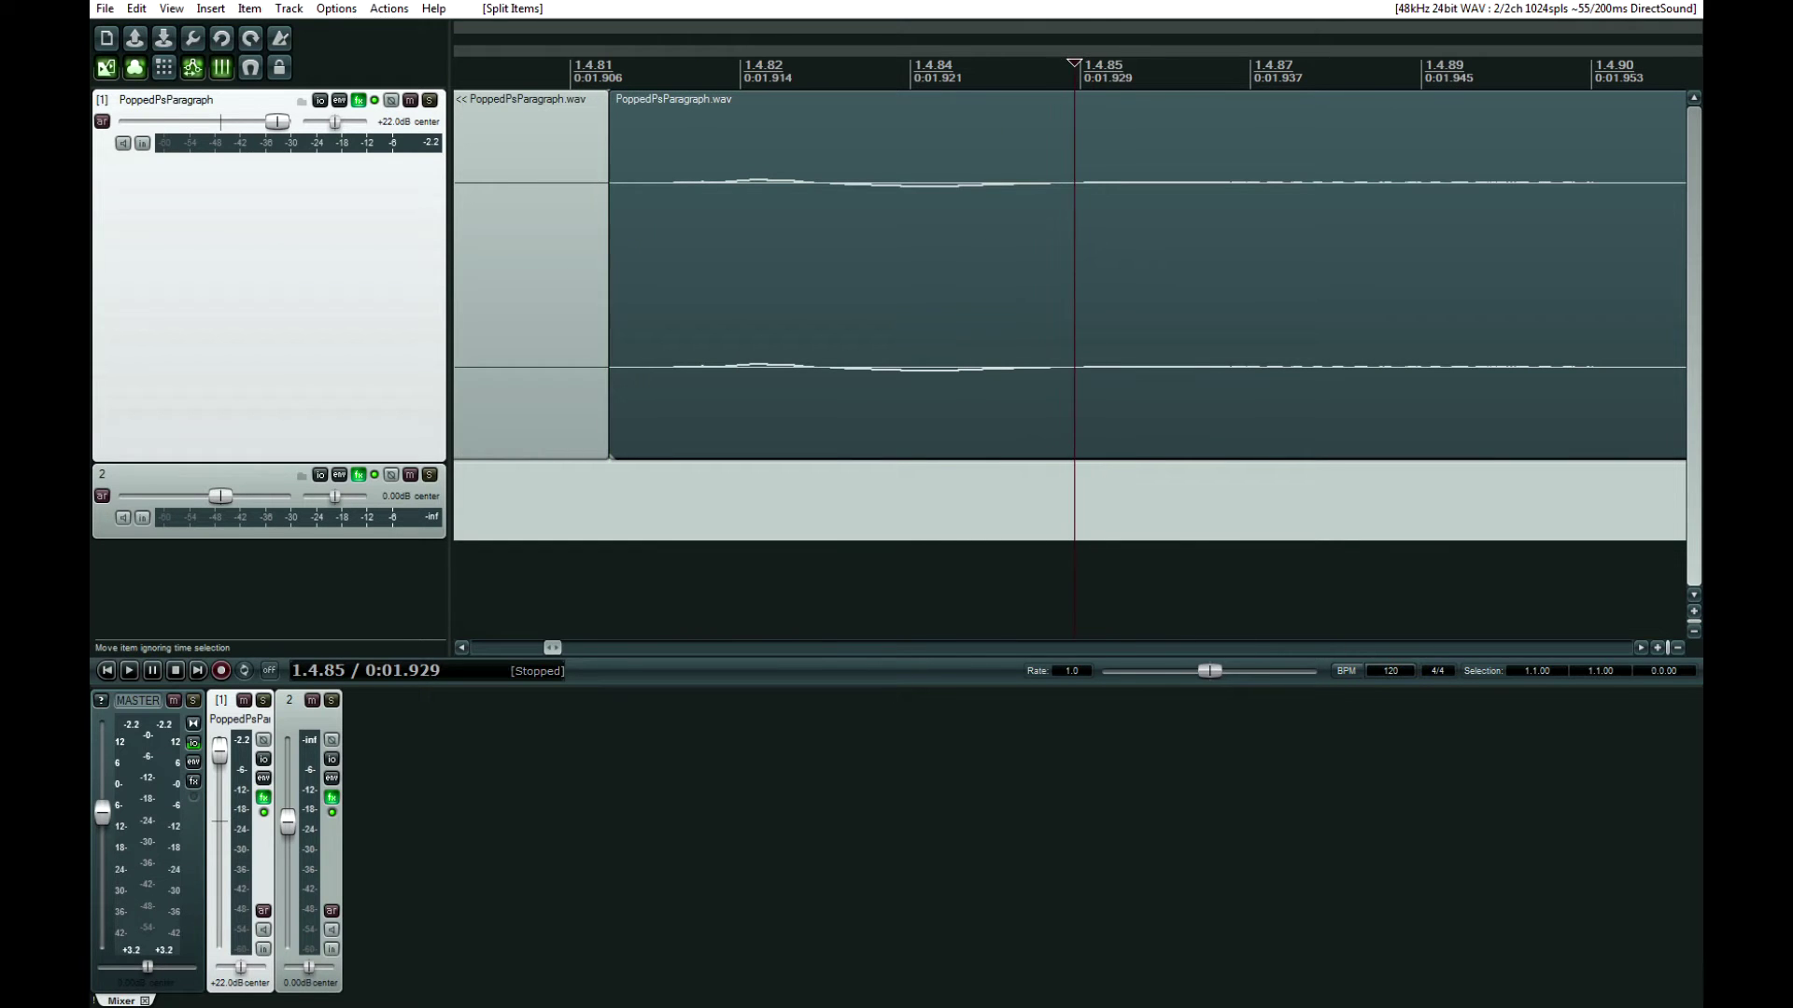
pyautogui.press('s')
pyautogui.moveTo(758, 403); pyautogui.dragTo(758, 495)
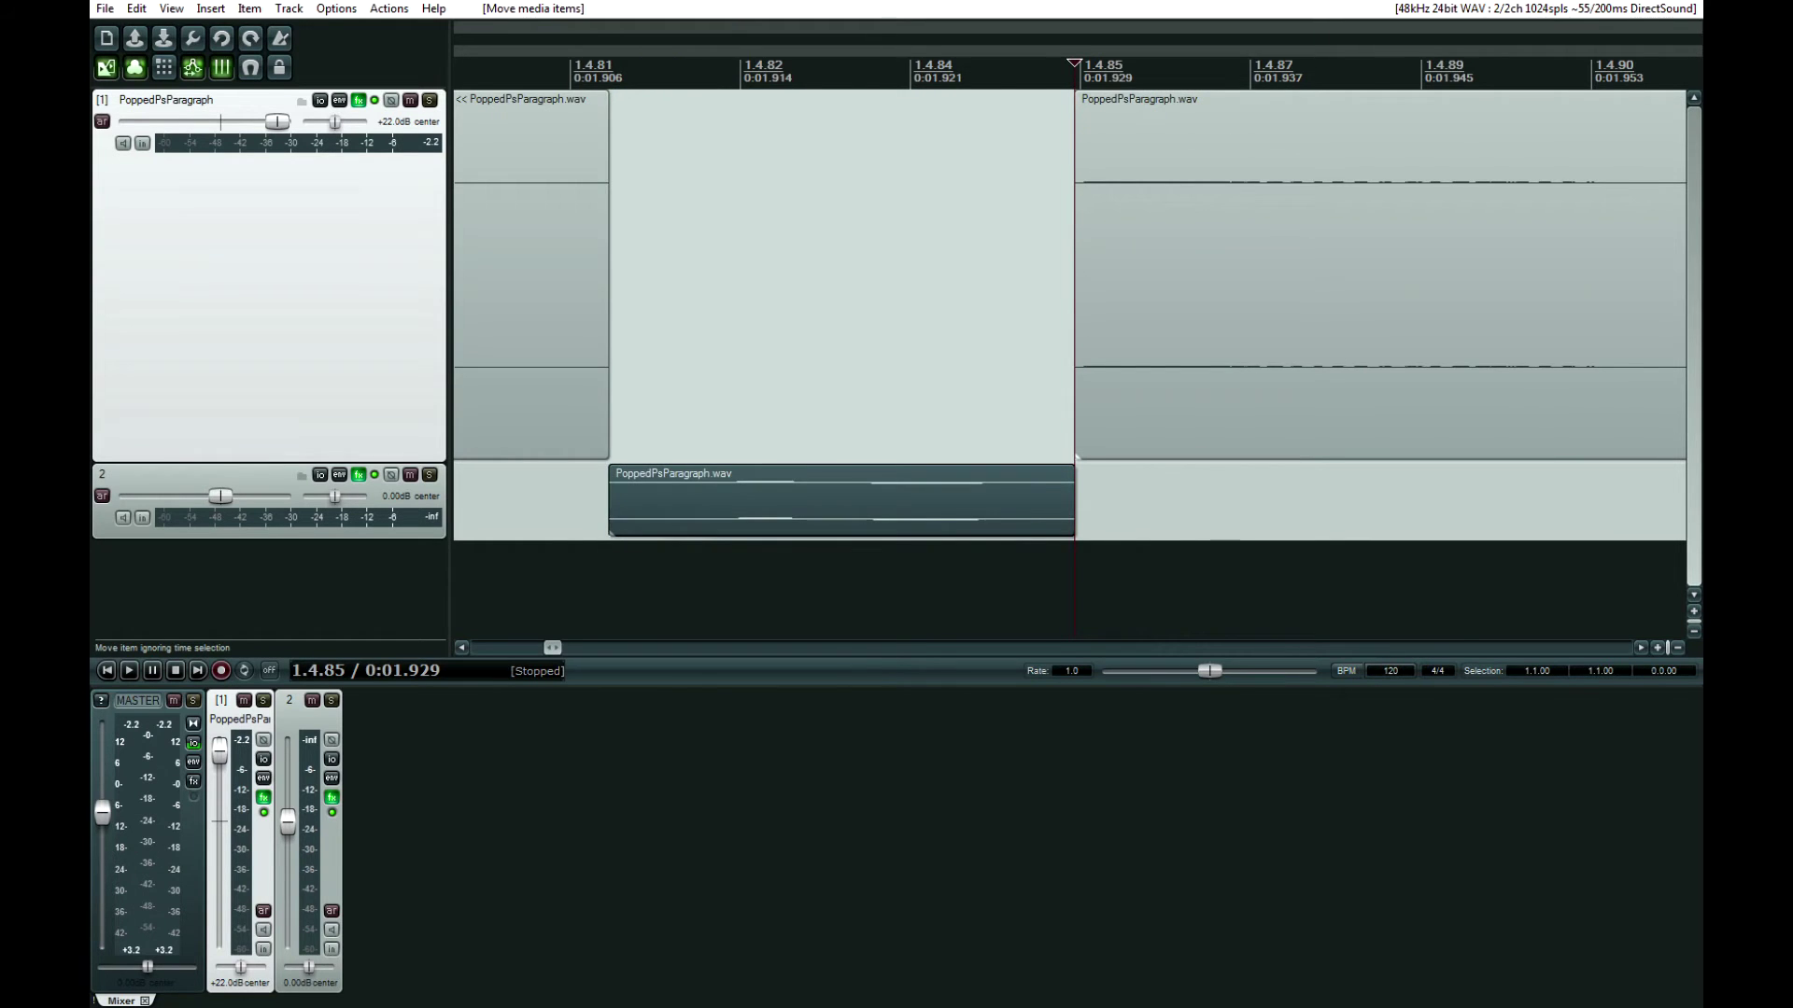
# Step: Play a short stretch of audio from the end of the relocated first pop
pyautogui.scroll(-15, 1074, 373)
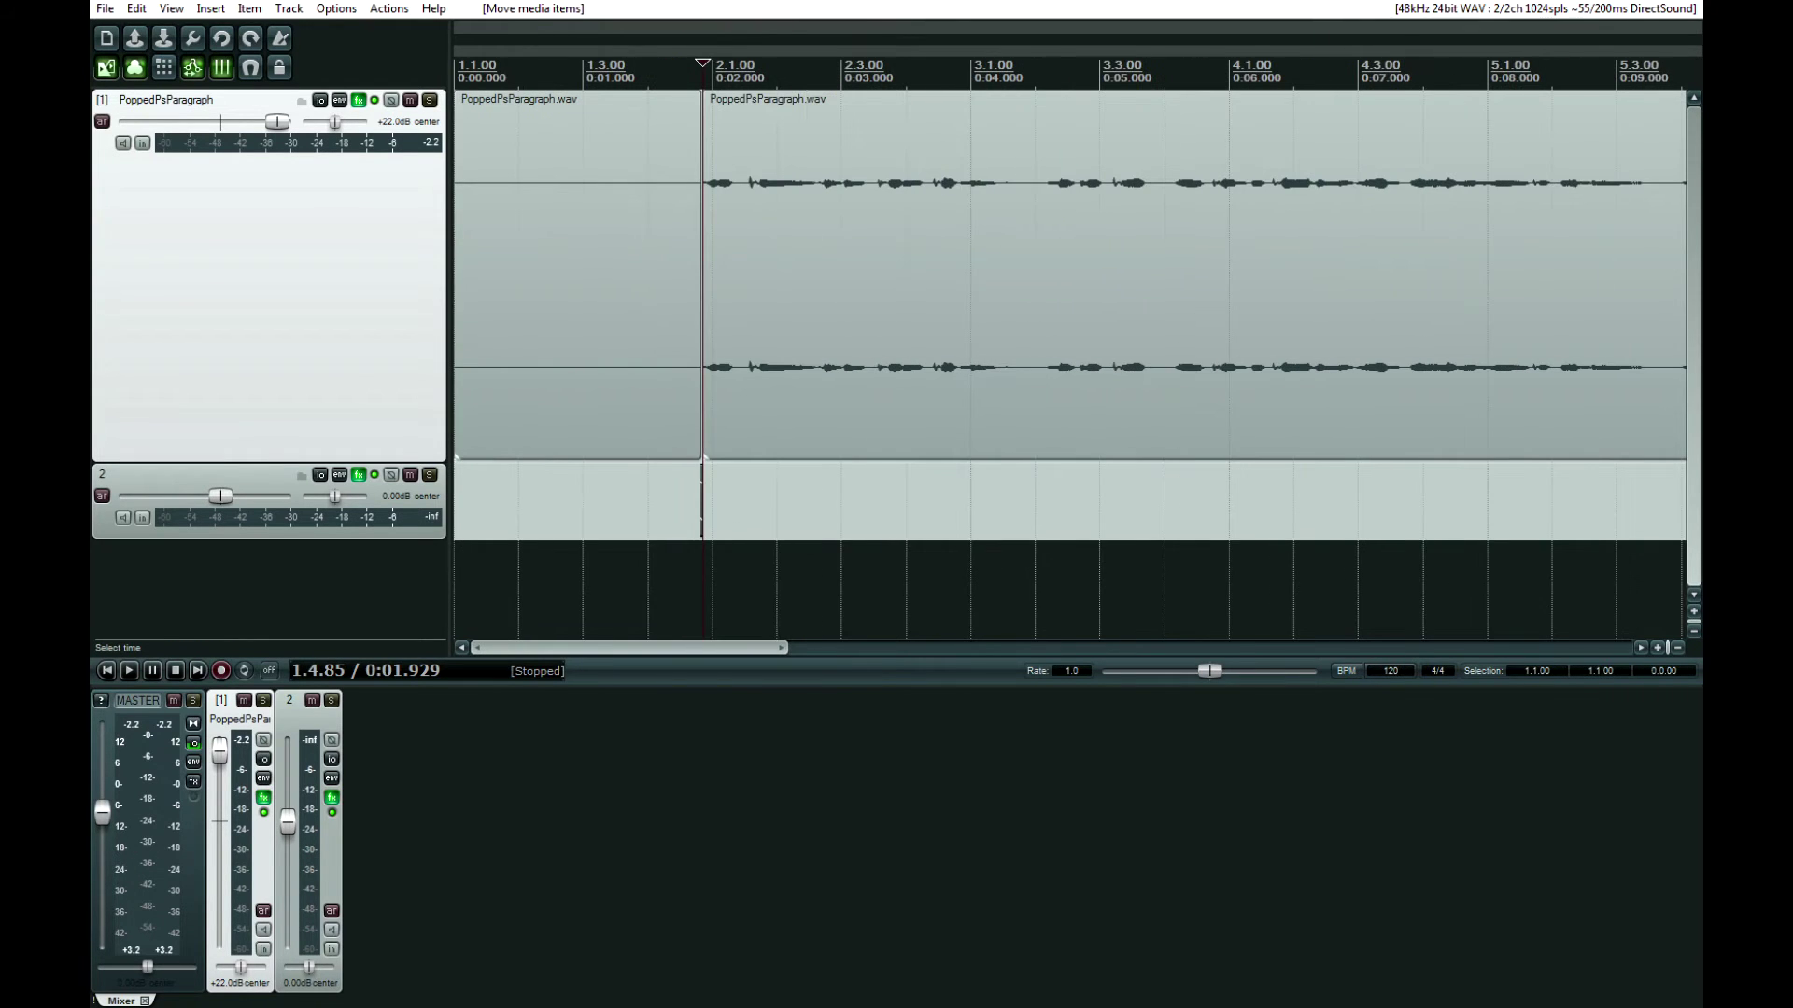
pyautogui.press('space')
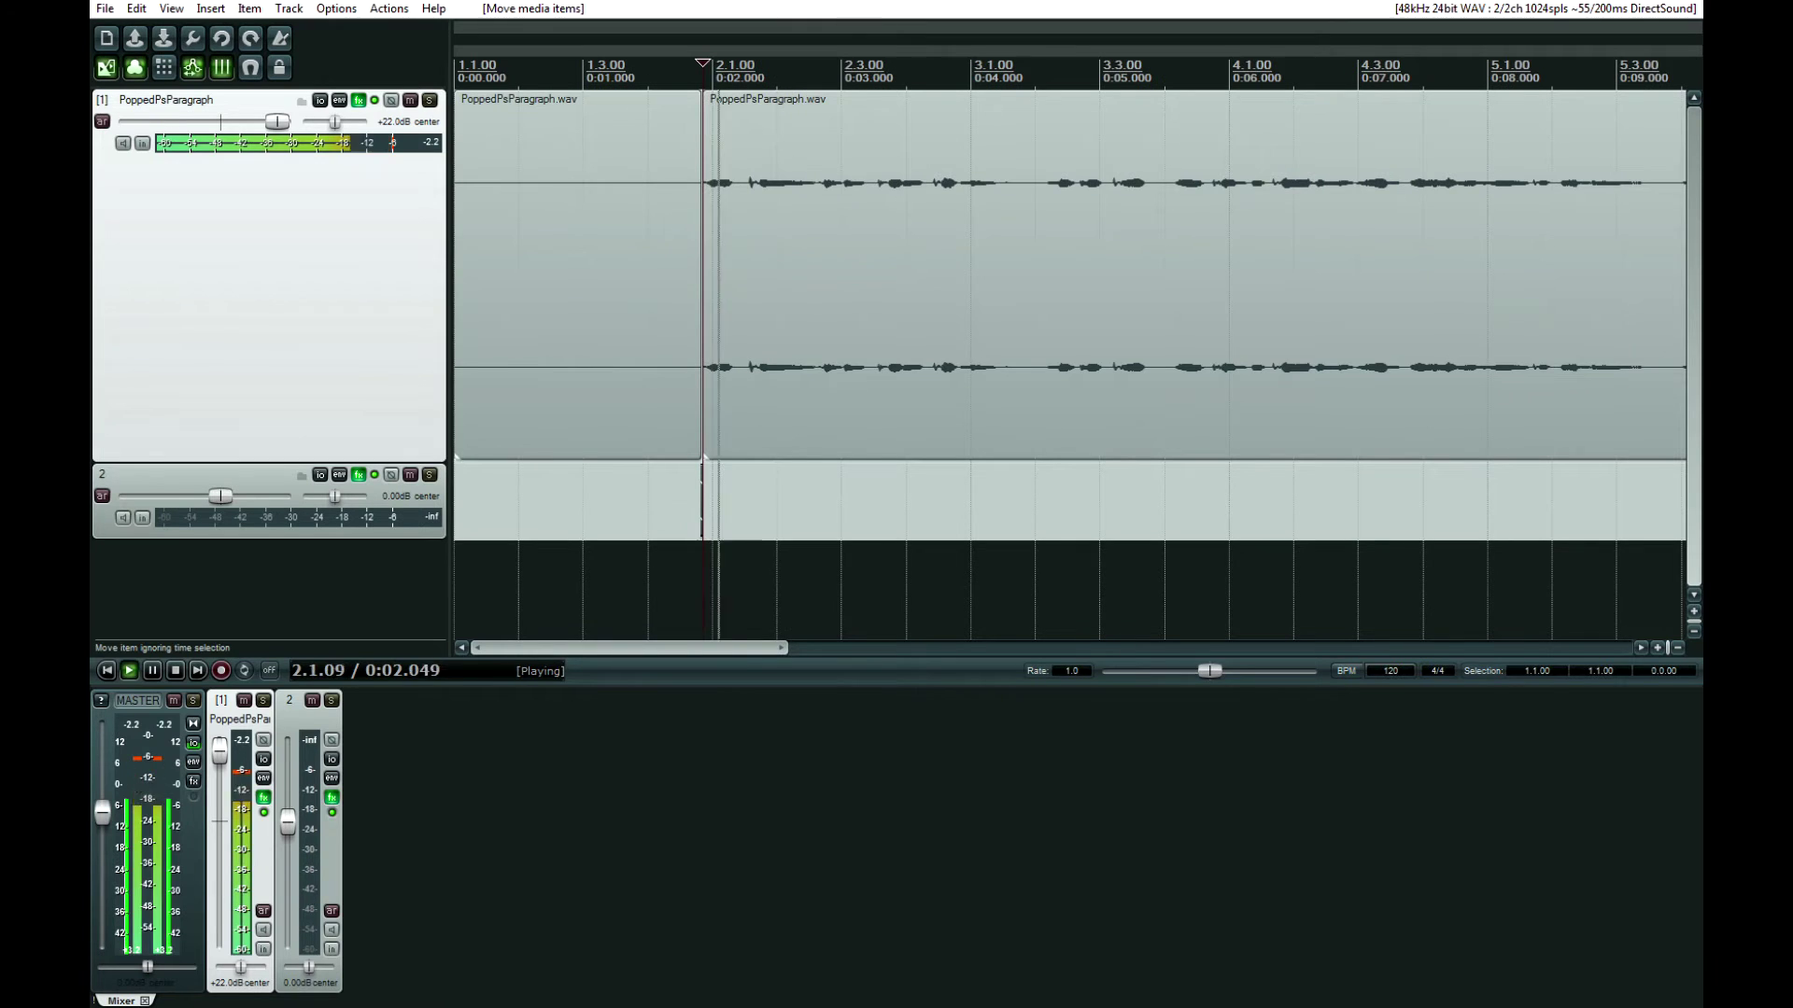
pyautogui.press('space')
# Step: Split the track 1 item right after the second pop, at about 0:02.313
pyautogui.click(749, 281)
pyautogui.scroll(4, 750, 280)
pyautogui.scroll(8, 1070, 317)
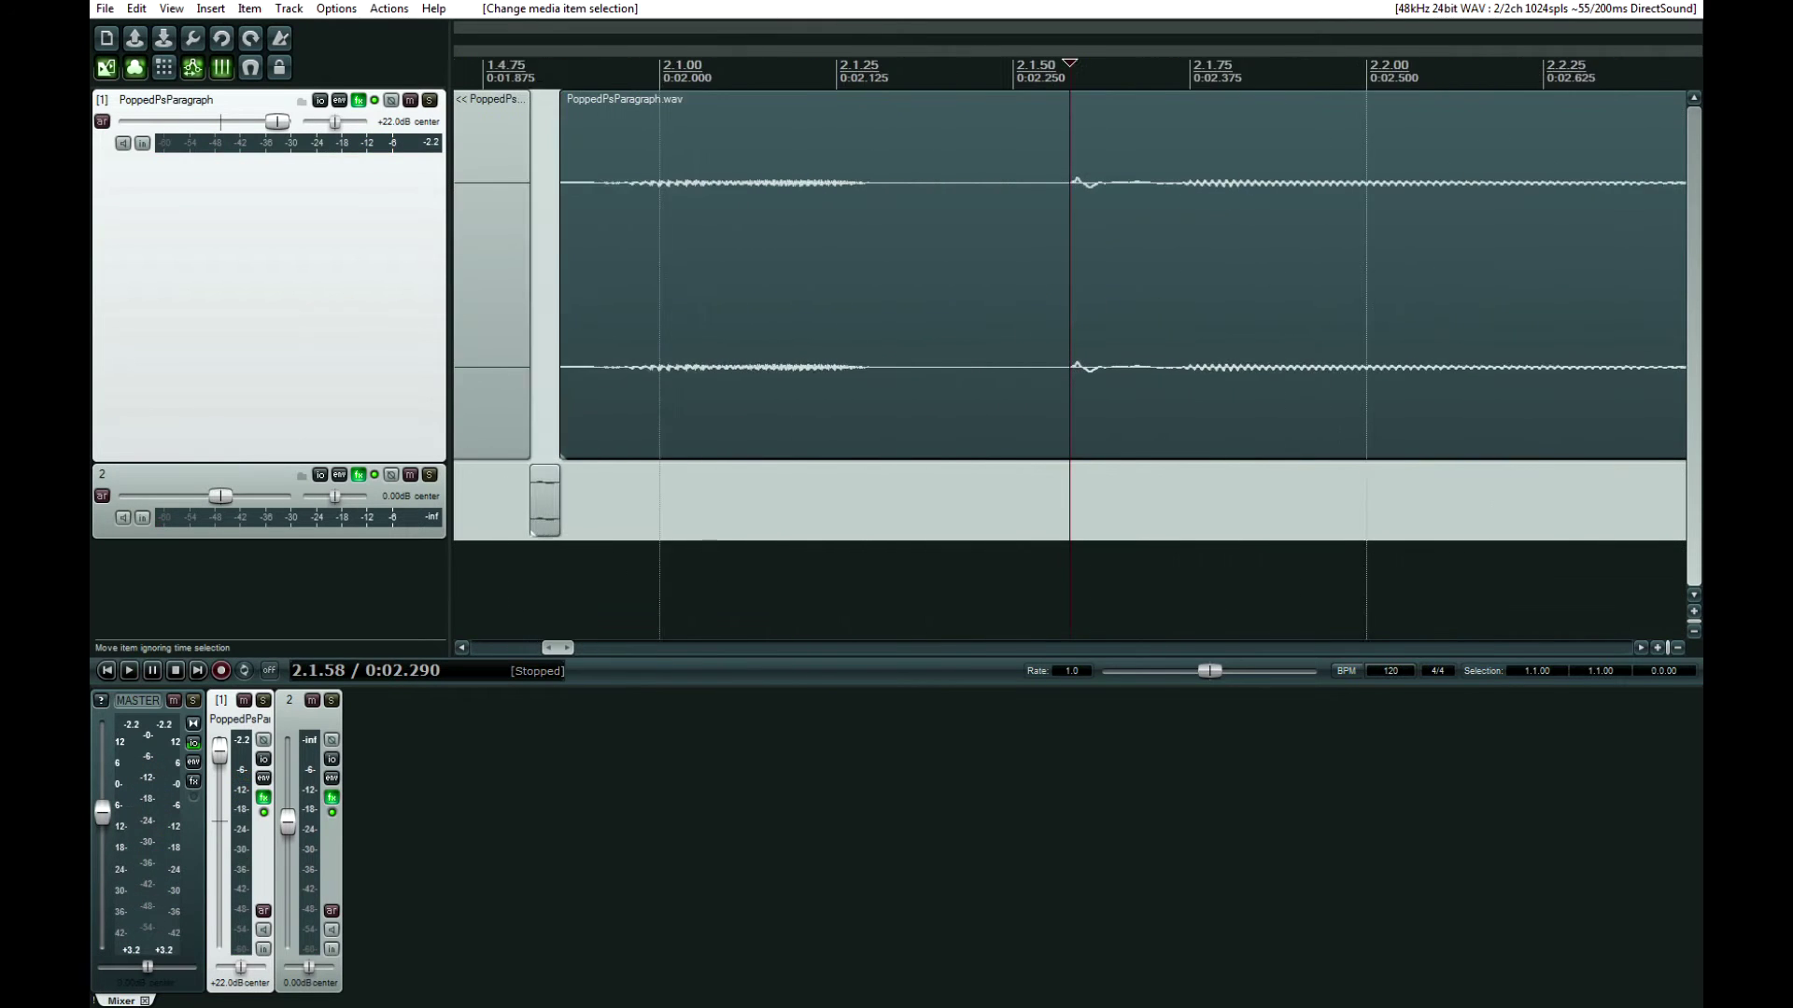
pyautogui.click(1252, 318)
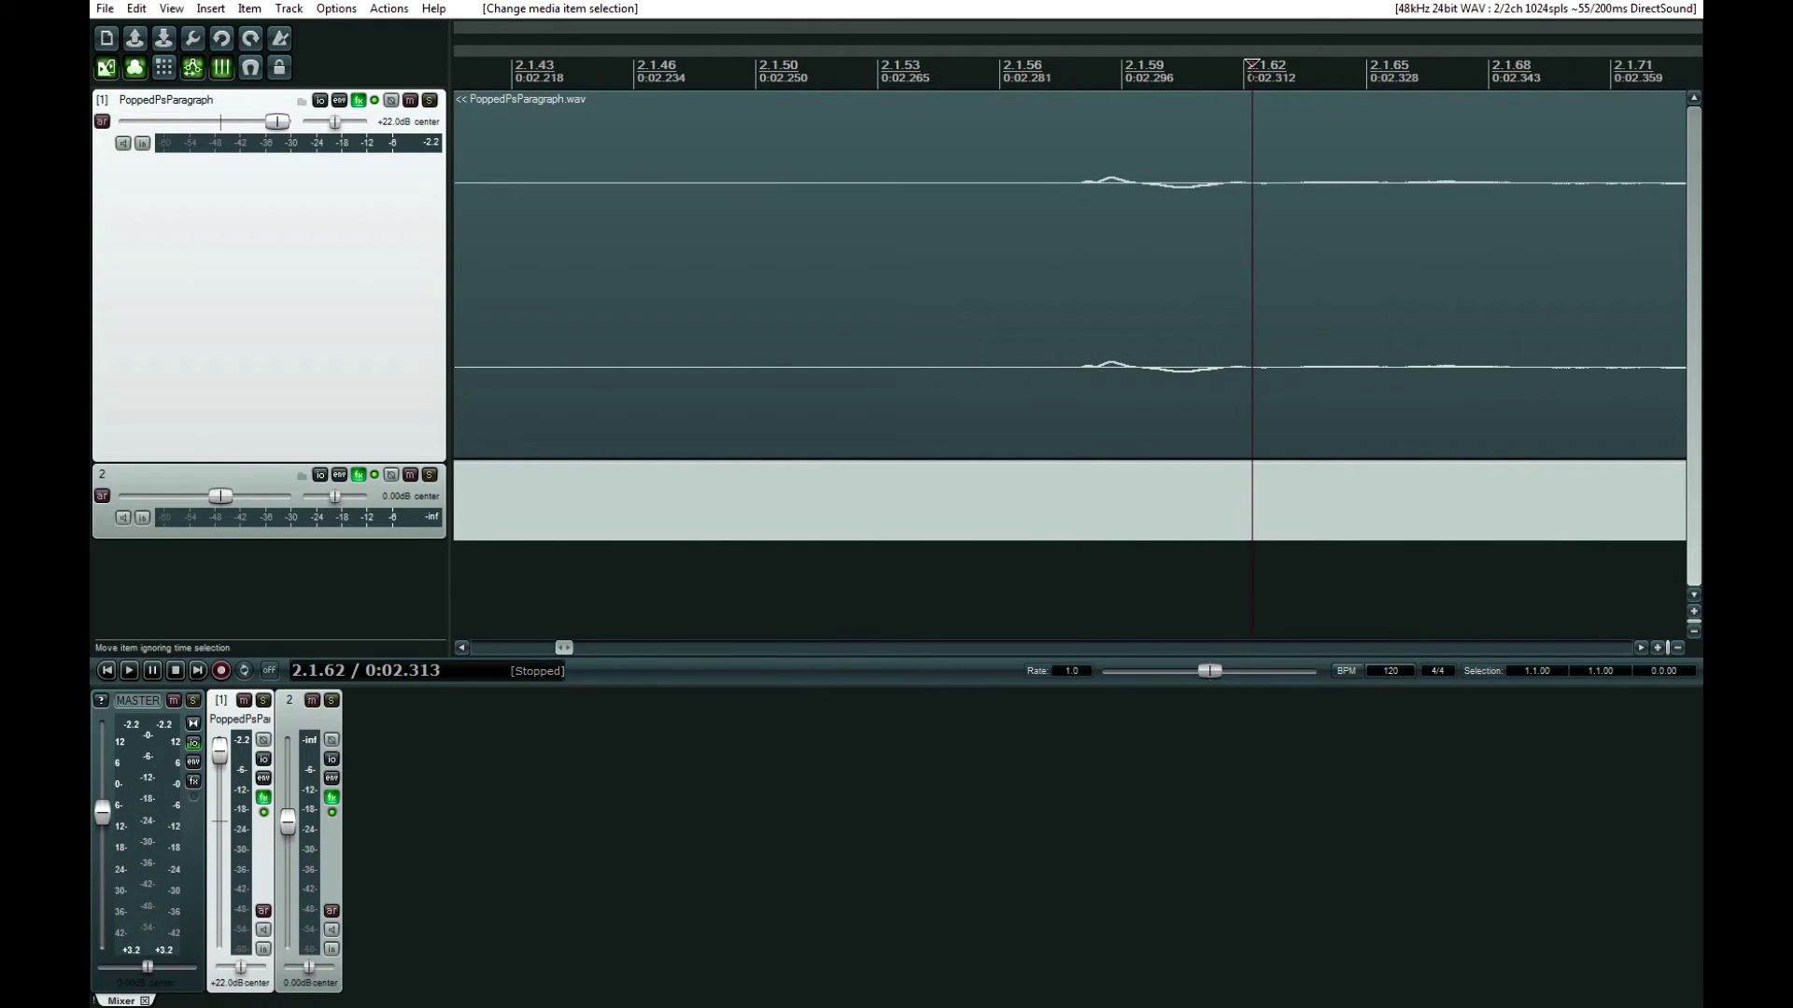
pyautogui.click(1253, 318)
pyautogui.press('s')
# Step: Split the item just before the second pop, at about 0:02.289, and move the isolated pop down to track 2
pyautogui.click(1072, 385)
pyautogui.click(1061, 383)
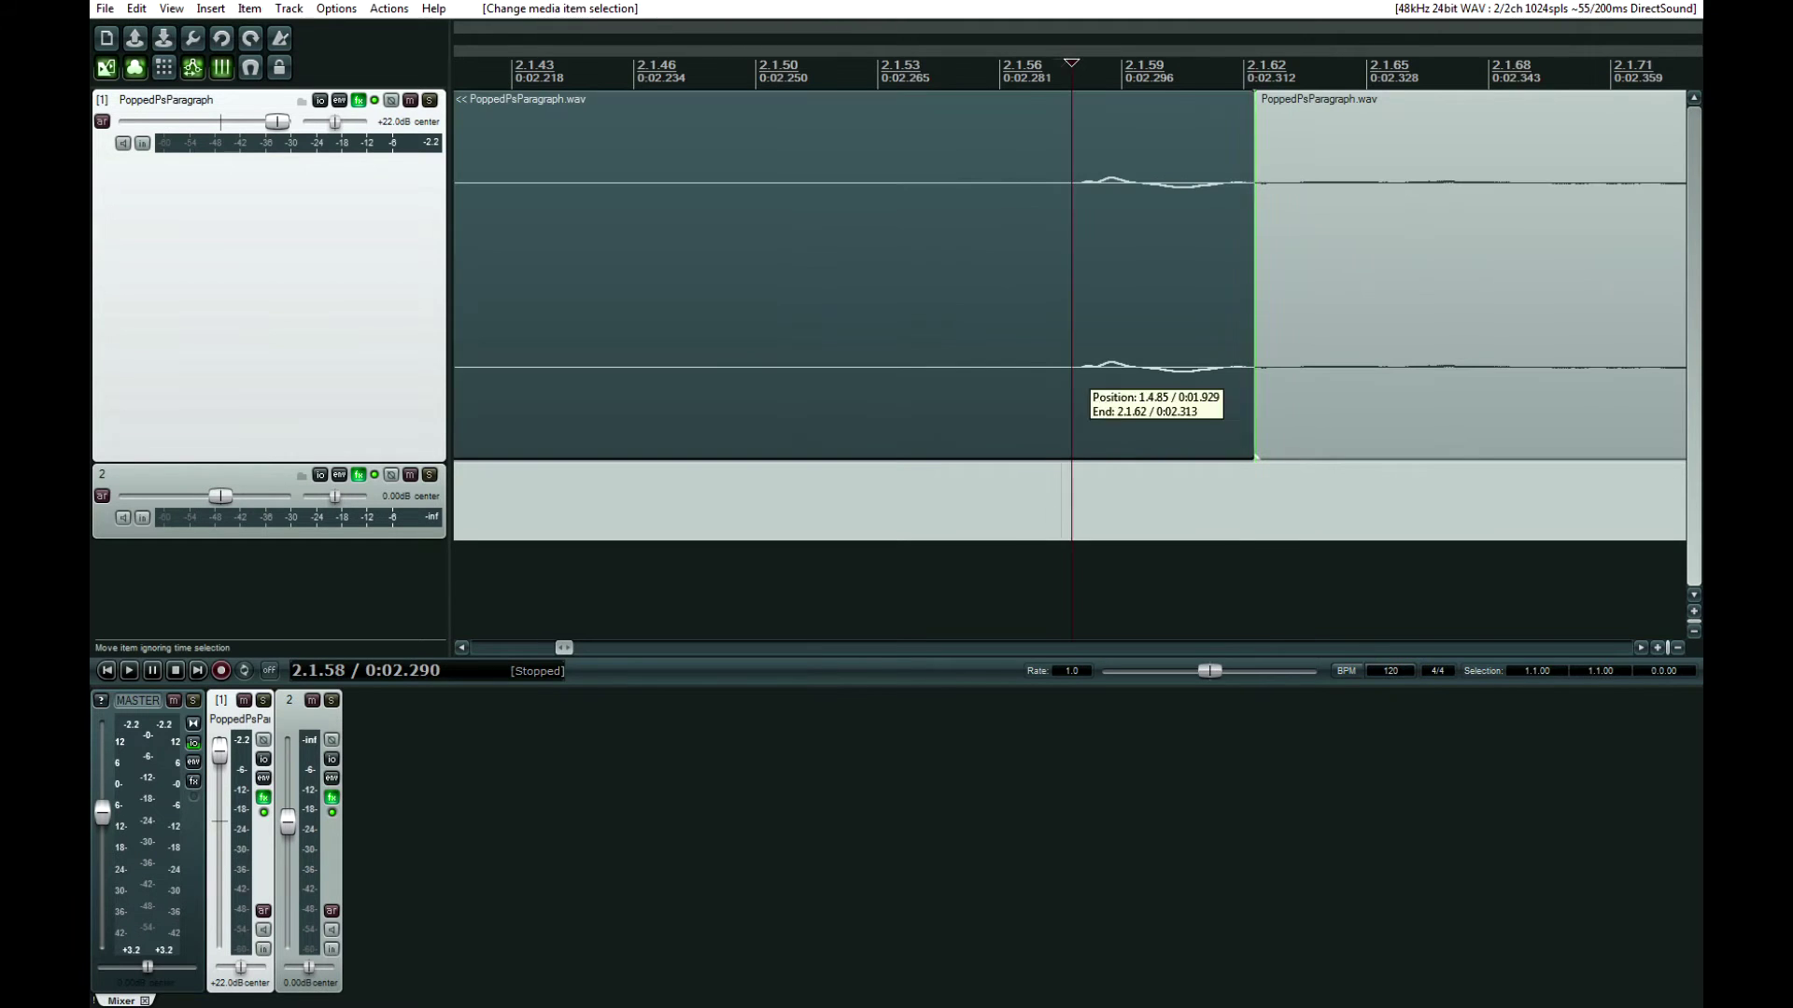
pyautogui.press('s')
pyautogui.moveTo(1122, 393); pyautogui.dragTo(1149, 495)
# Step: Split the track 1 item just before the pop at about 0:03.284
pyautogui.scroll(-5, 1087, 499)
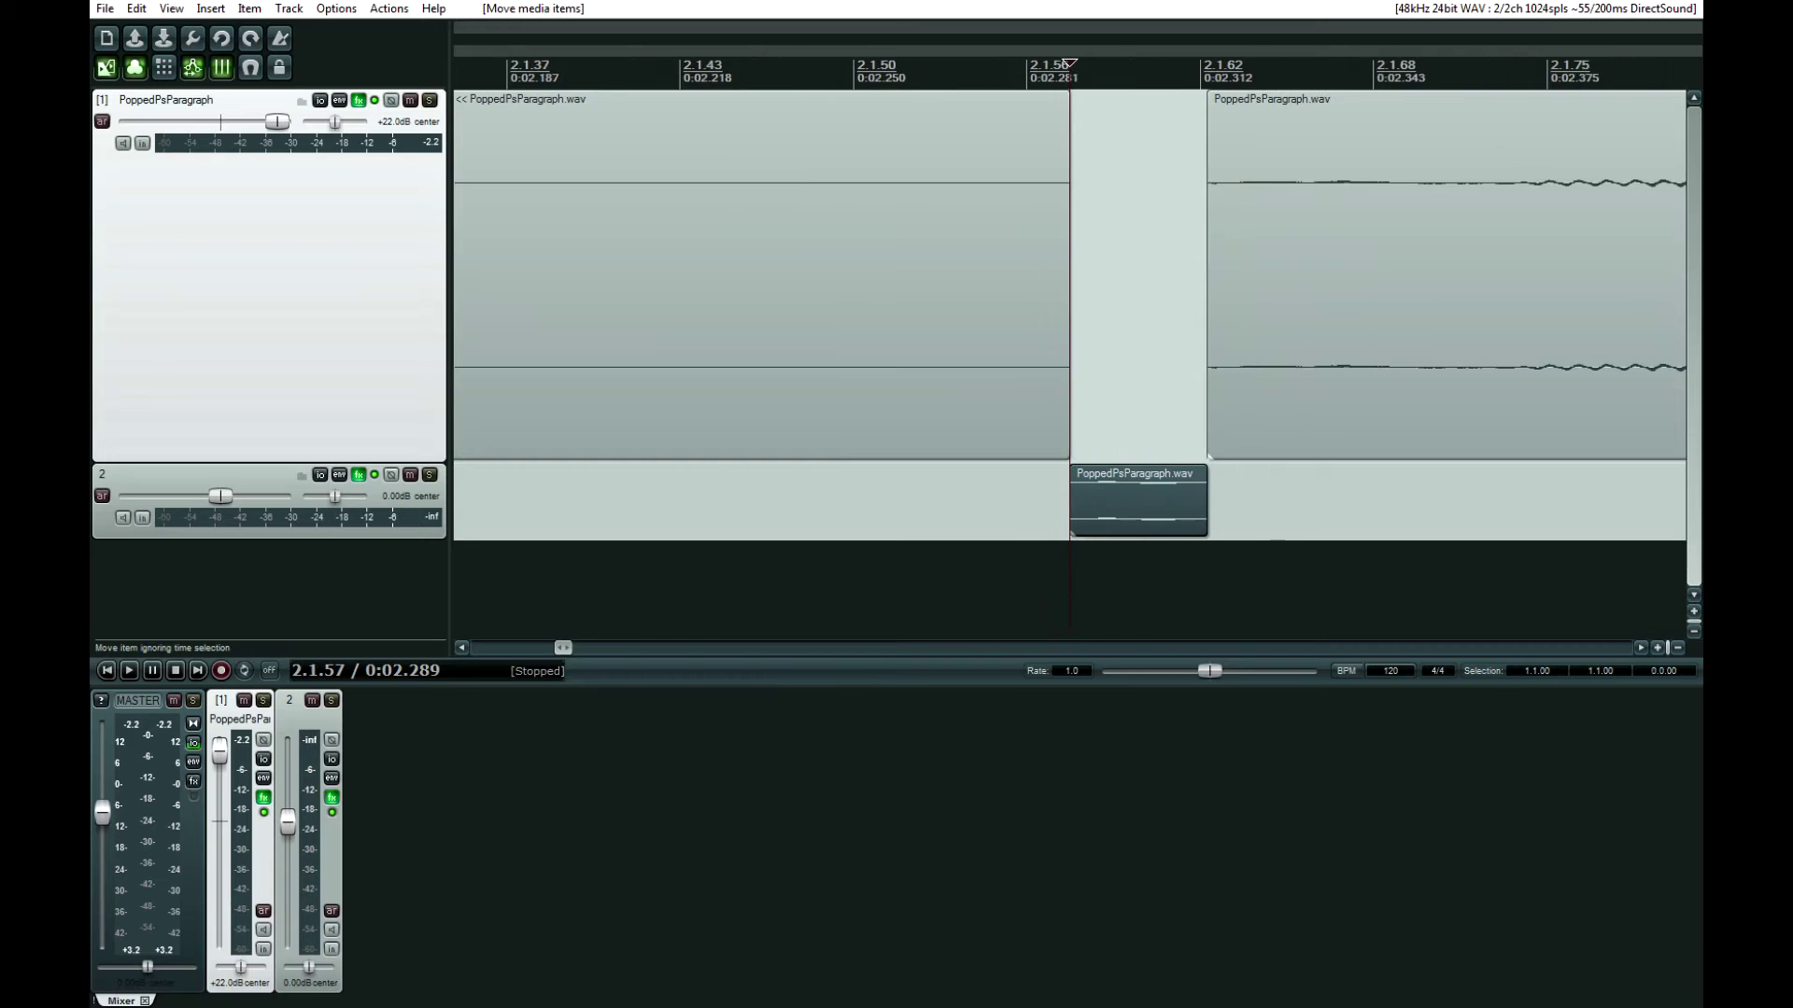
pyautogui.hscroll(10, 1069, 364)
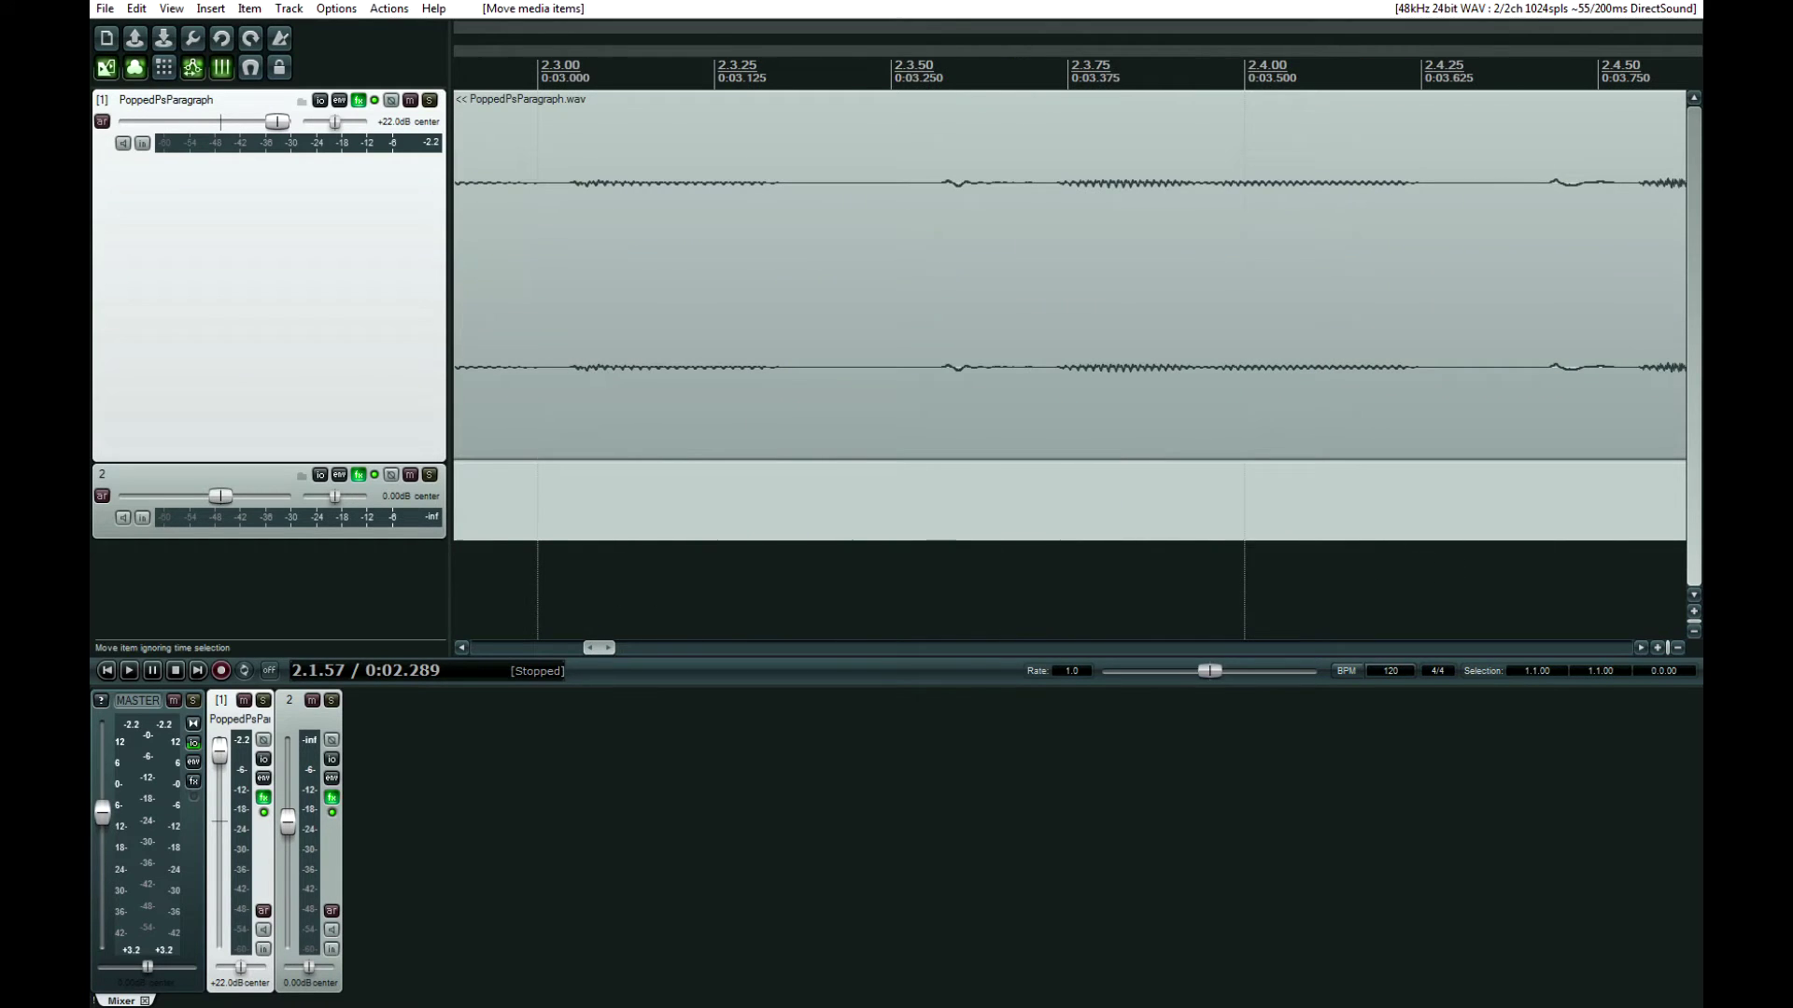
pyautogui.click(939, 392)
pyautogui.scroll(5, 940, 392)
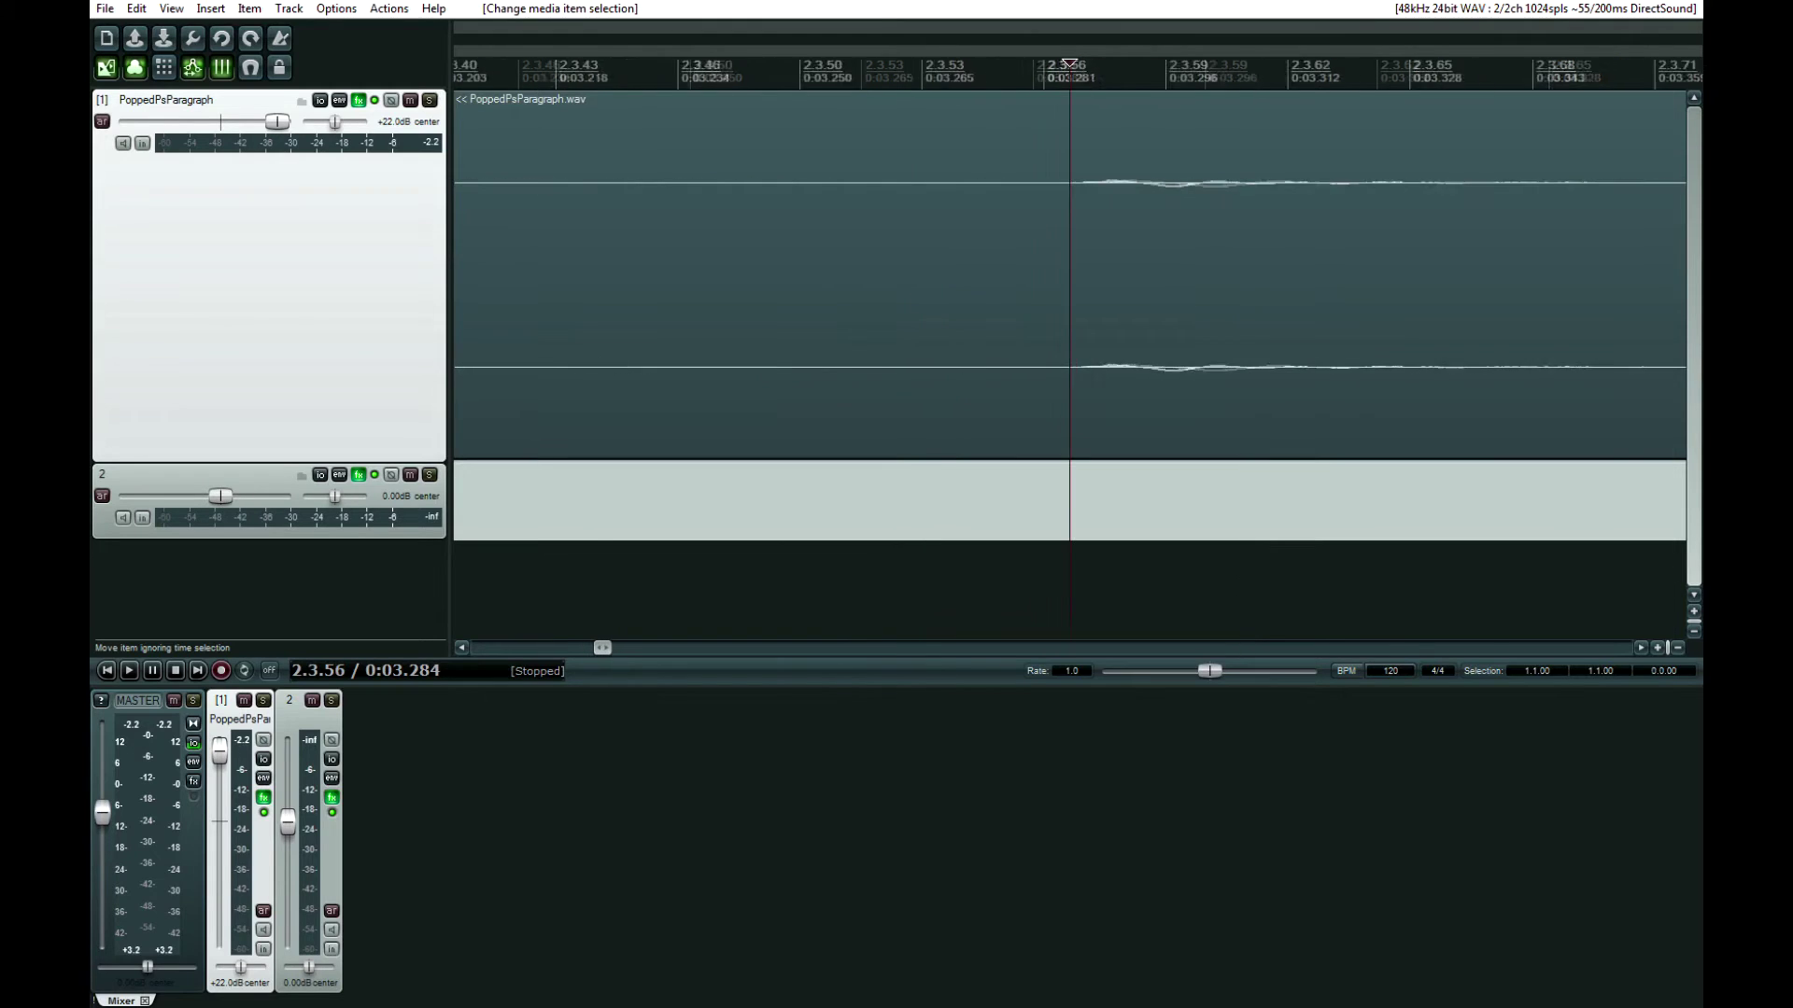
pyautogui.press('s')
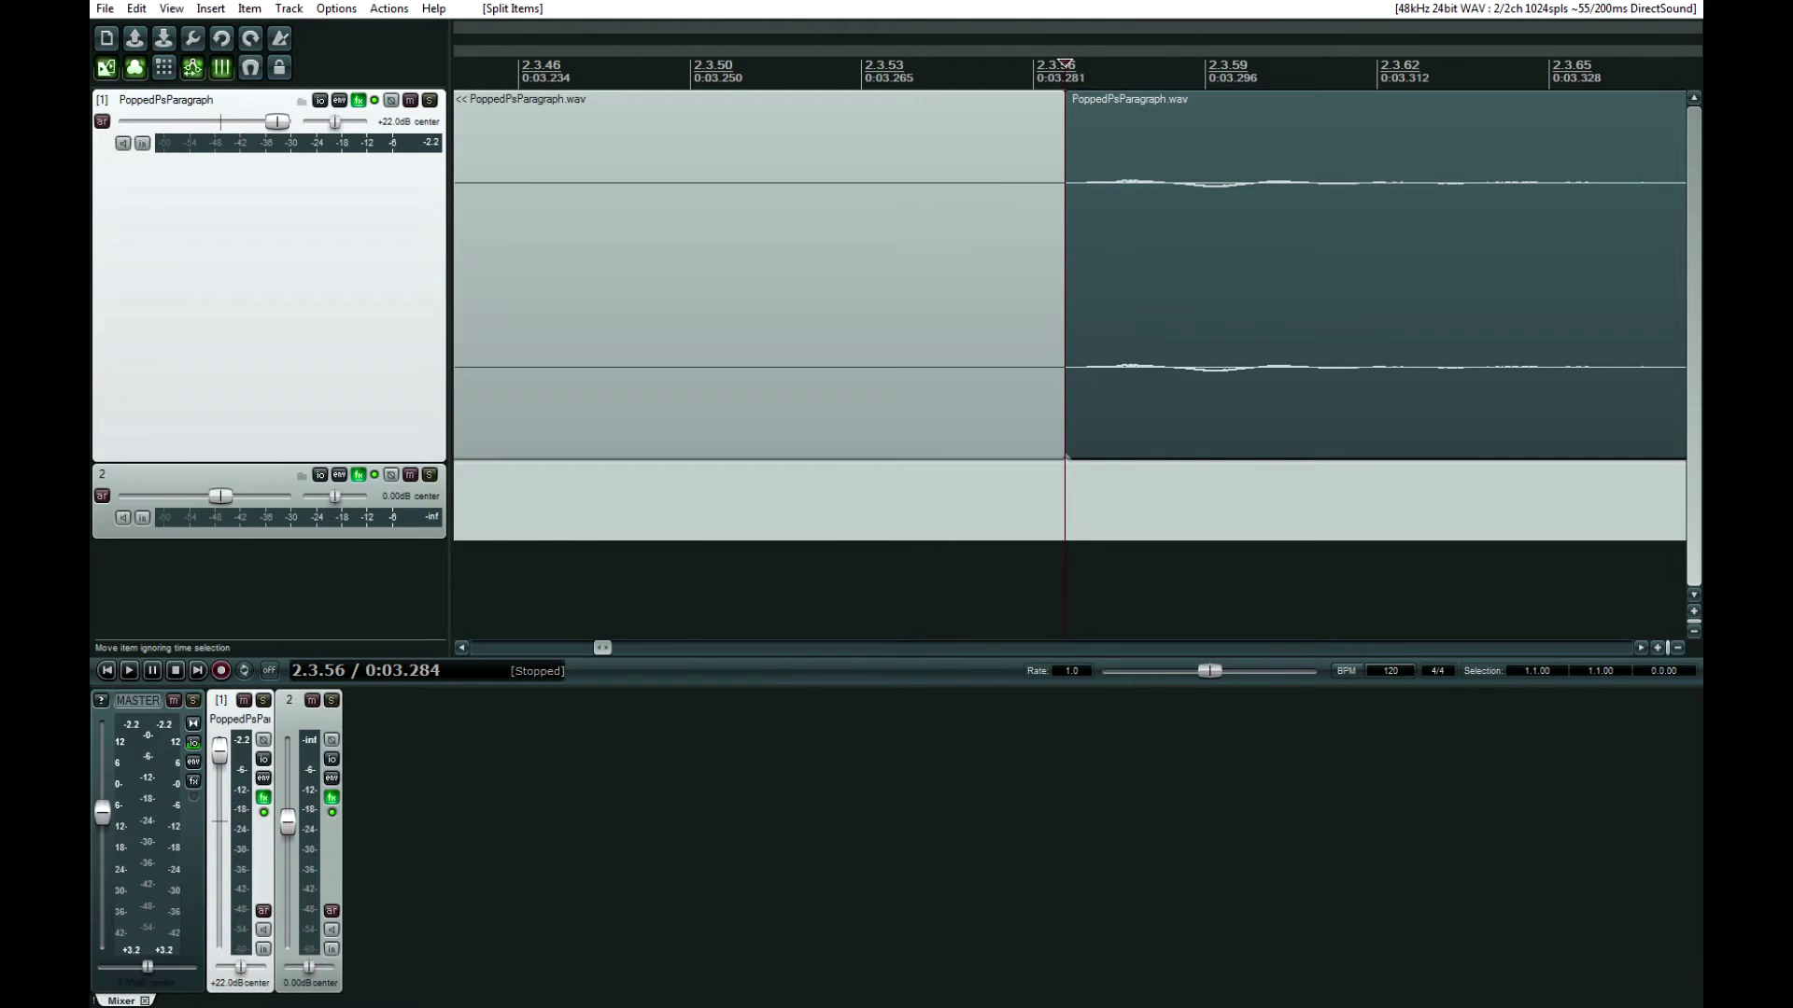
# Step: Play short stretches just before and into the third pop on track 1 to locate where it ends
pyautogui.click(1248, 63)
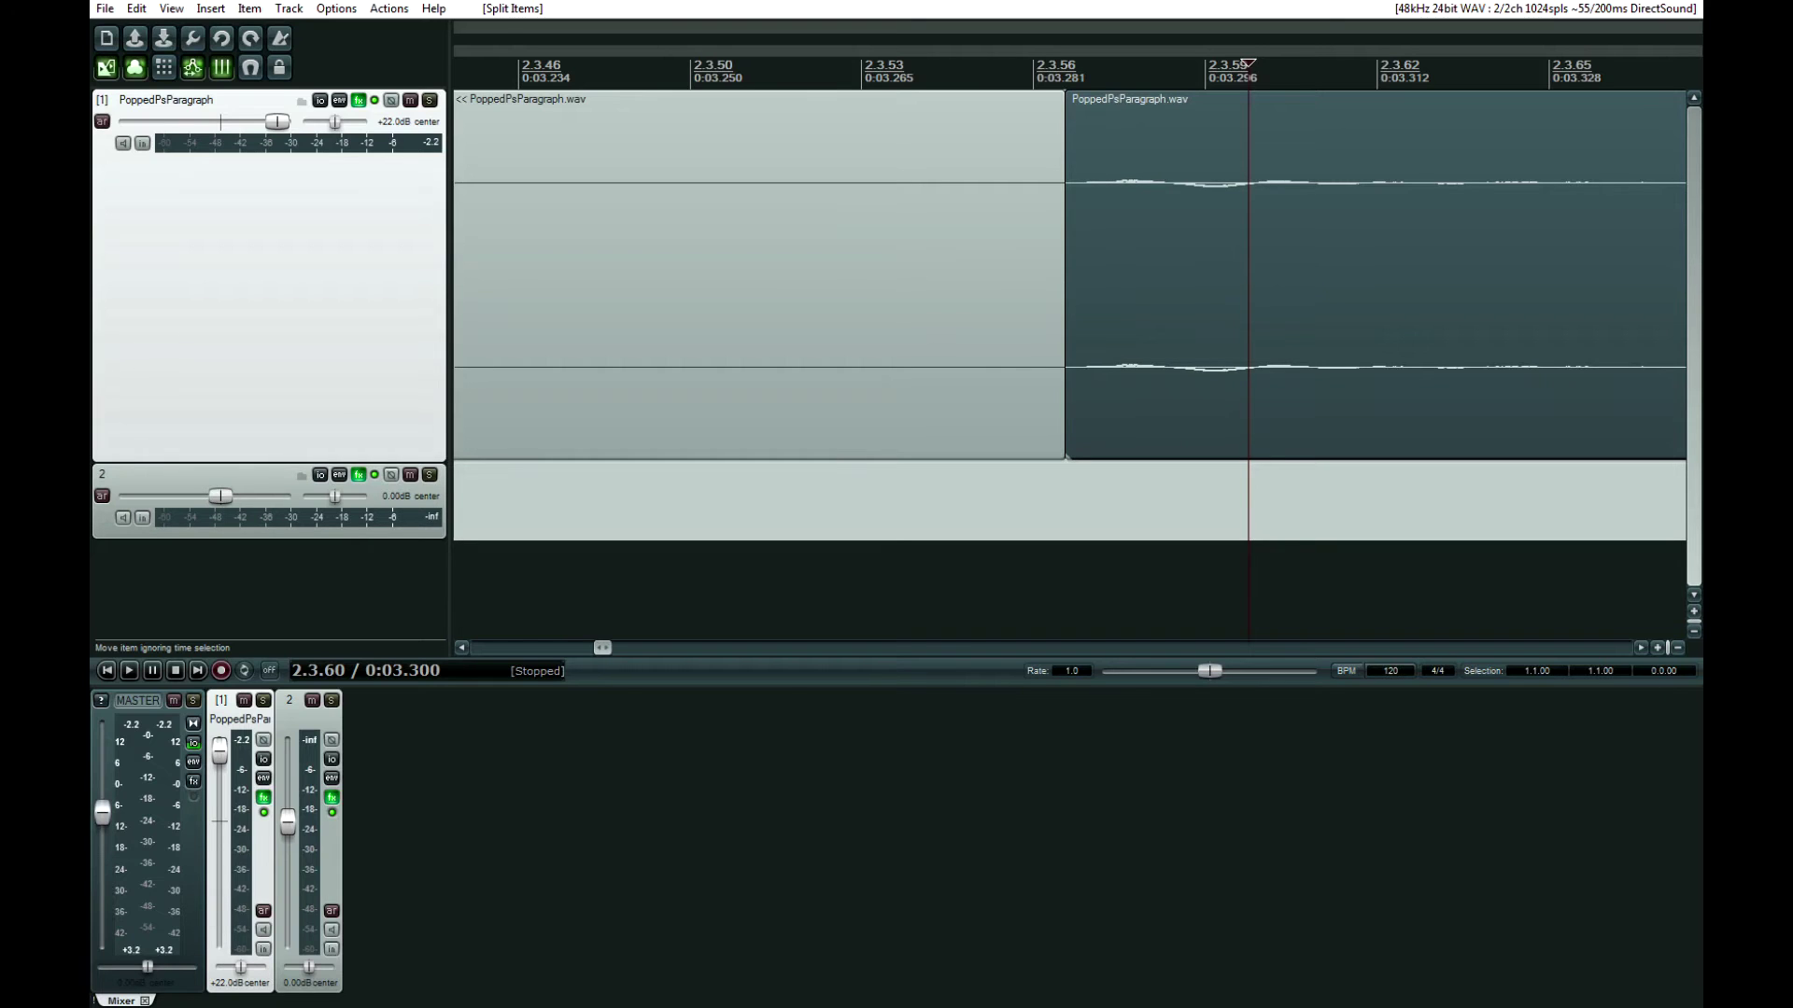
pyautogui.click(1365, 379)
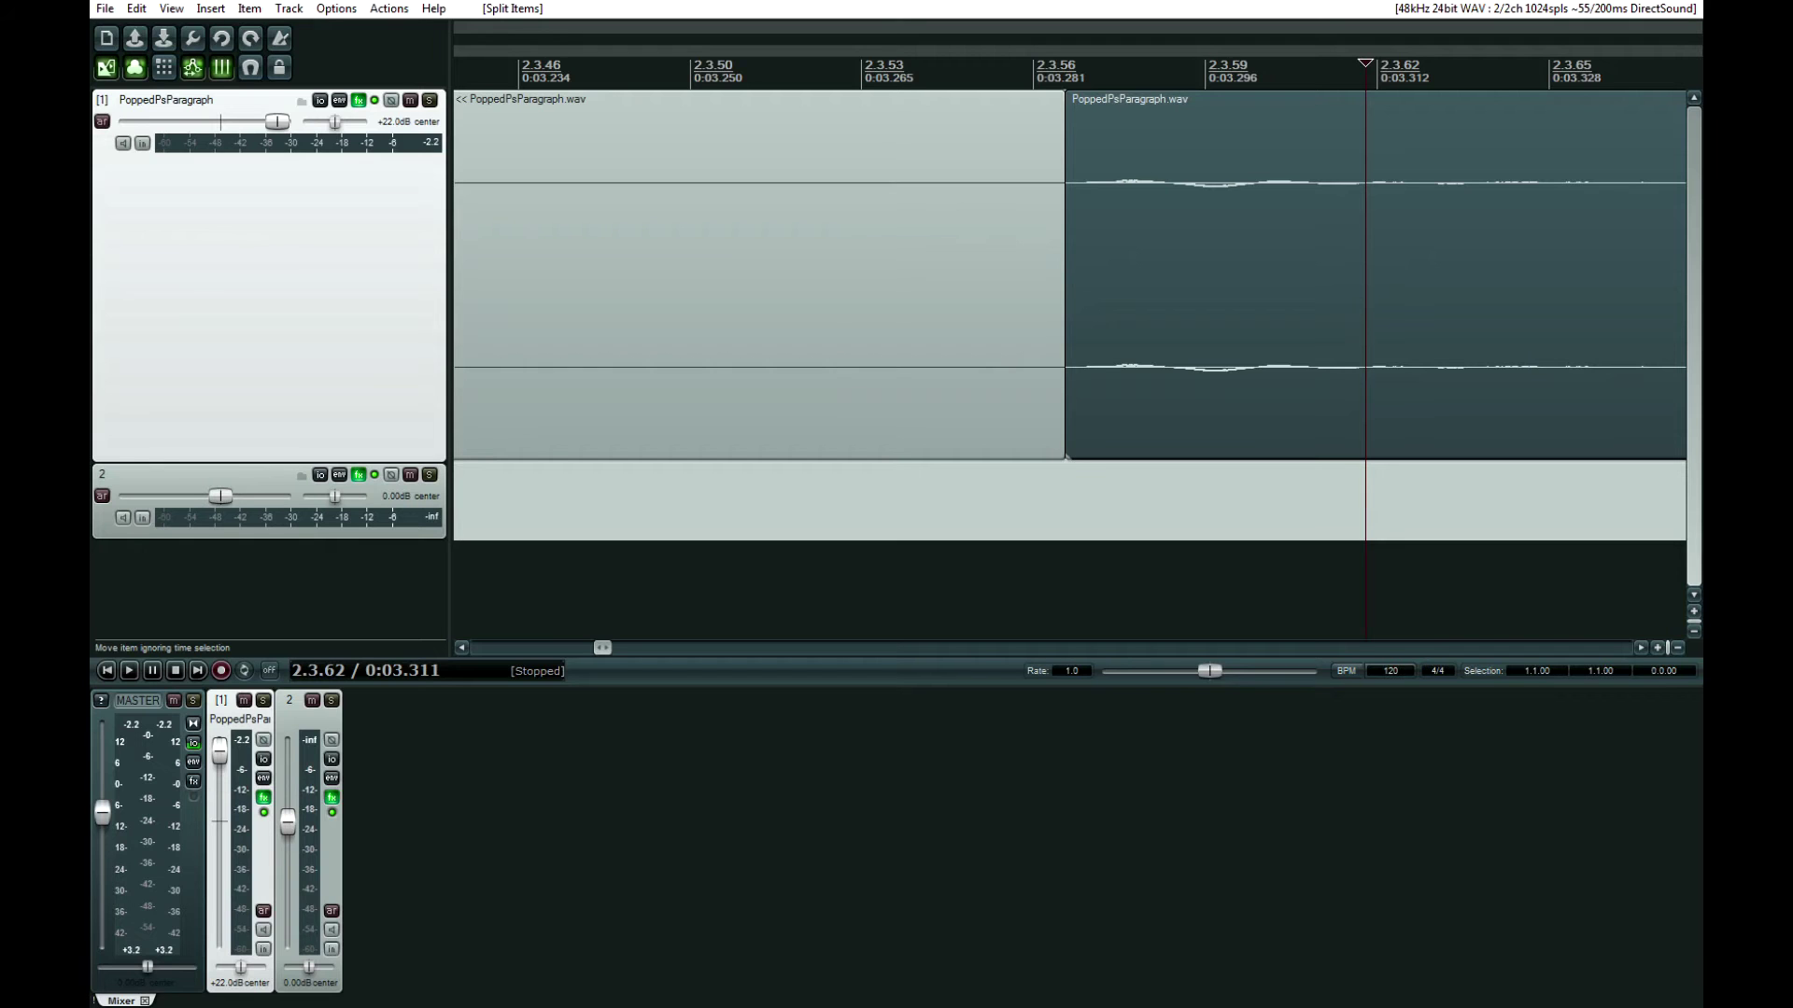
pyautogui.click(1370, 379)
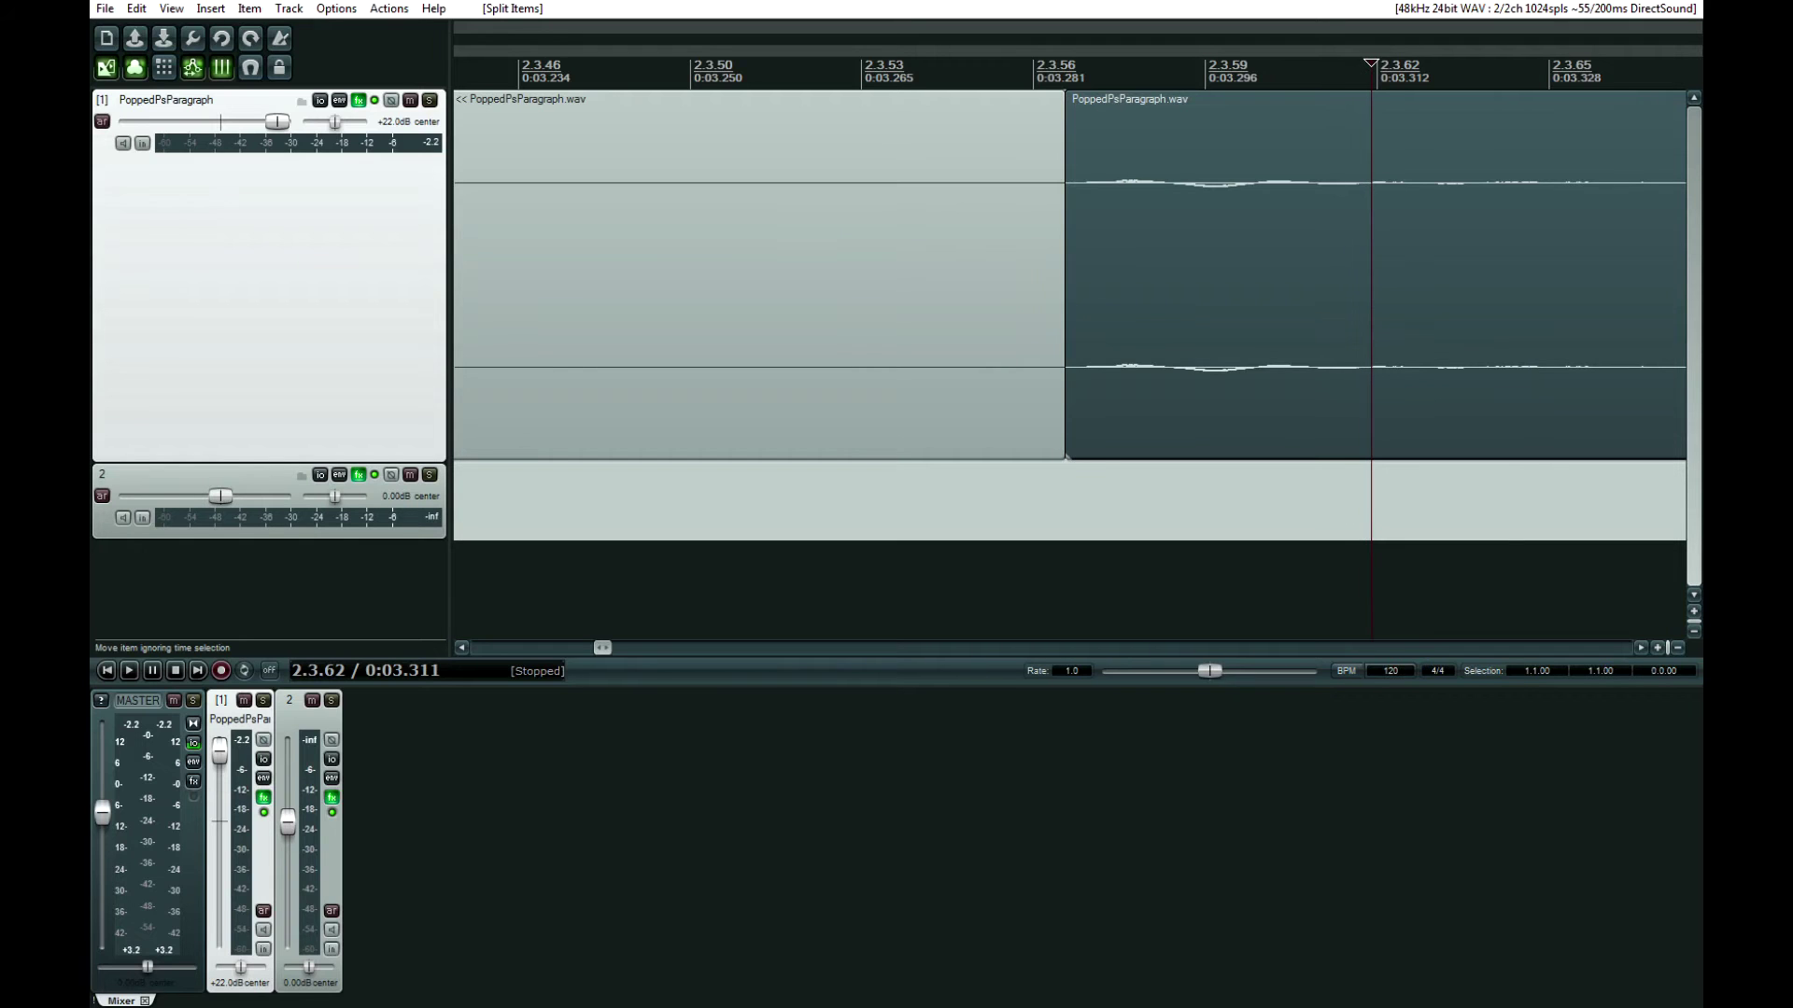
pyautogui.click(921, 402)
pyautogui.press('space')
pyautogui.press('space')
pyautogui.scroll(-5, 921, 401)
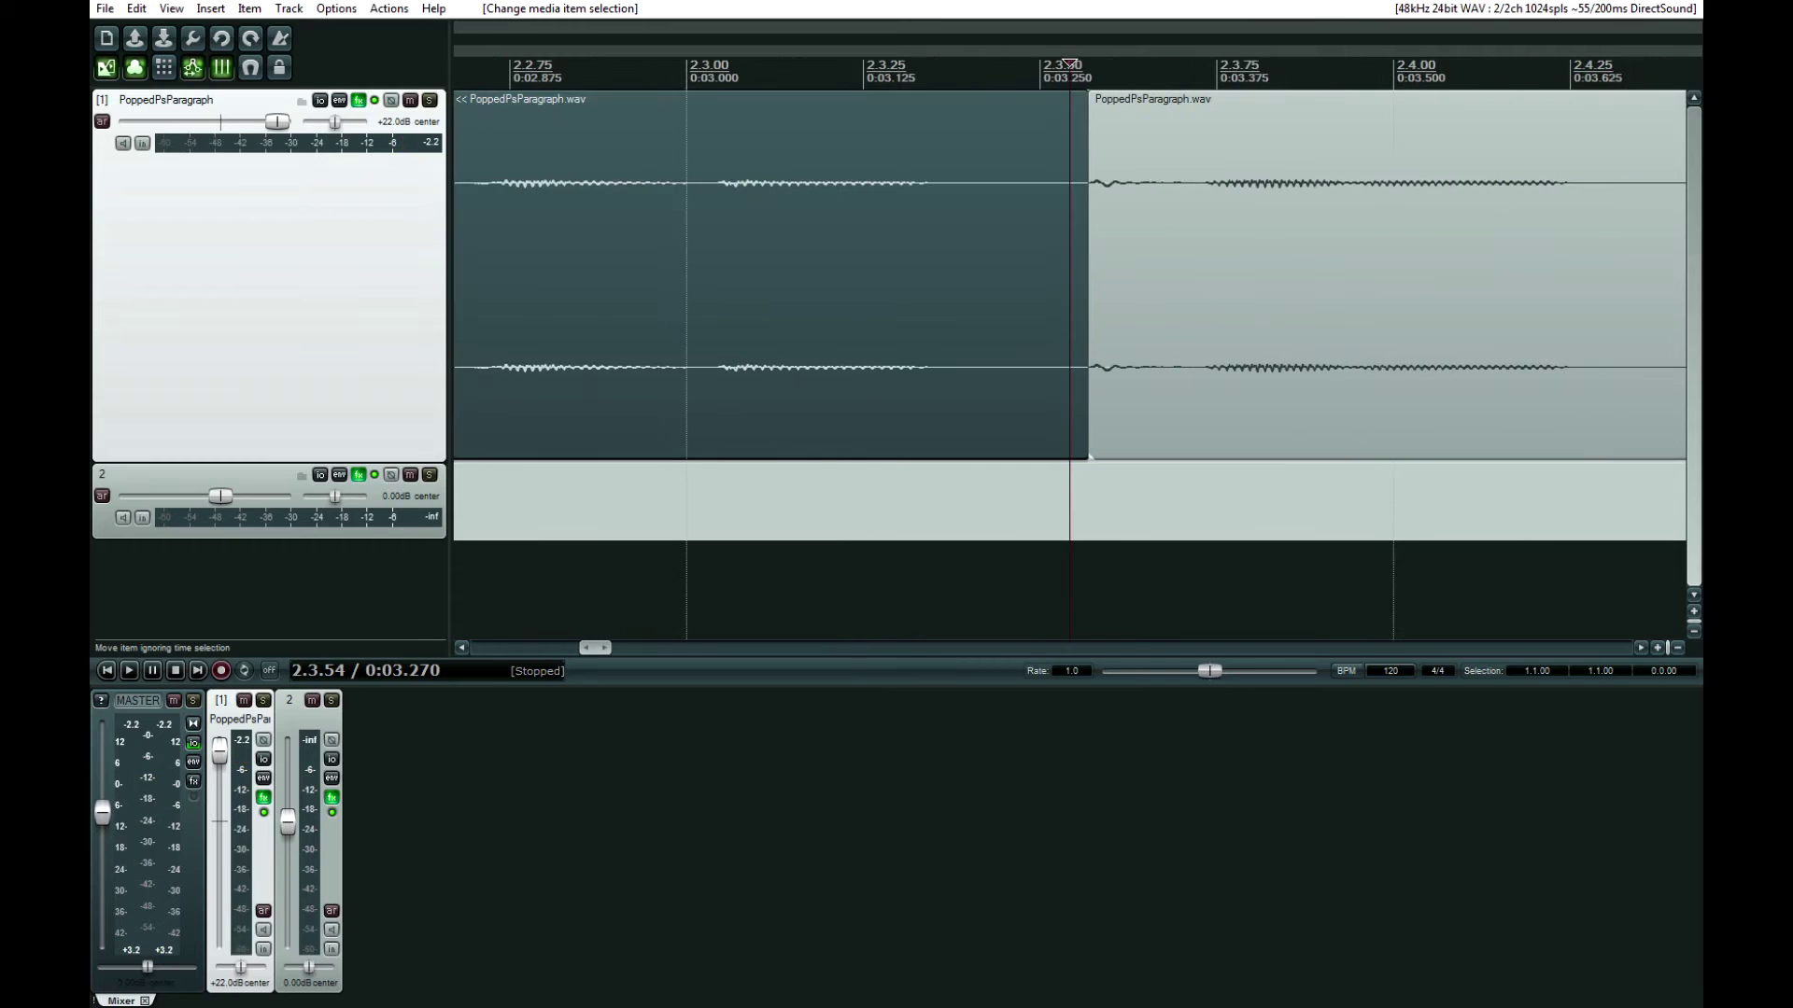
pyautogui.press('space')
pyautogui.press('space')
# Step: Split the track 1 item right after the third pop, at about 0:03.311, and move the isolated pop down to track 2
pyautogui.click(1143, 401)
pyautogui.scroll(5, 1143, 402)
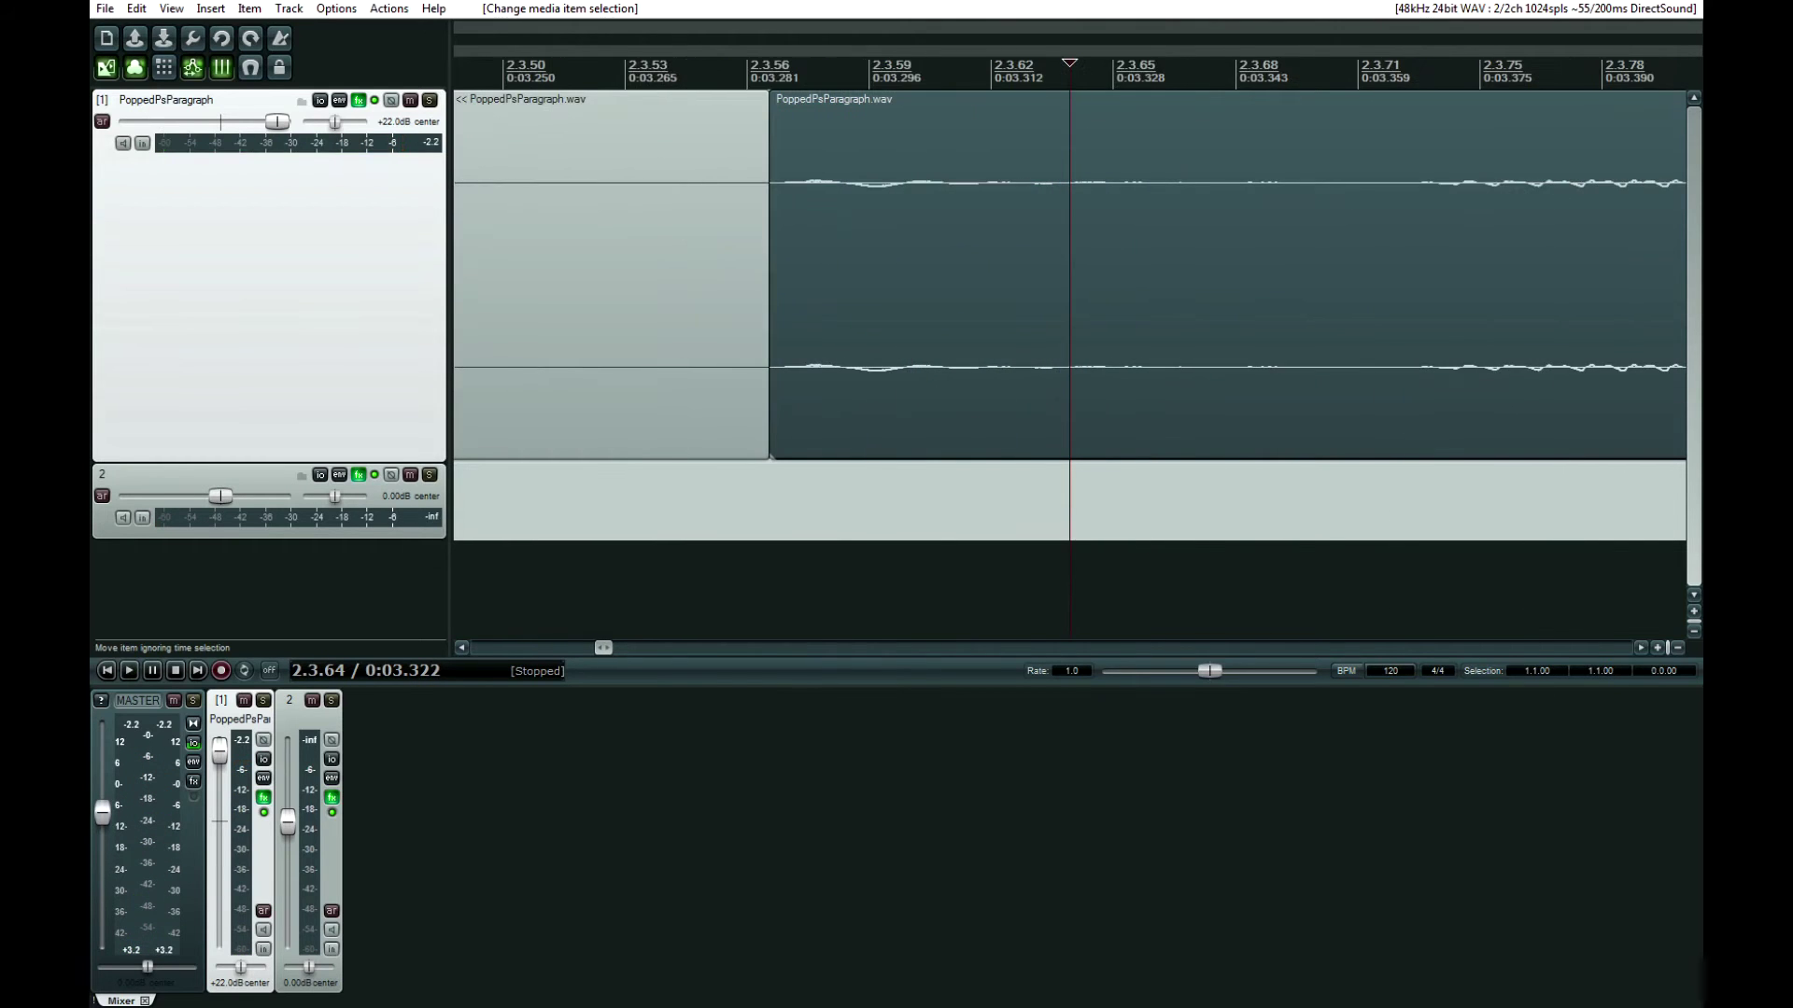
pyautogui.scroll(2, 1069, 280)
pyautogui.click(900, 357)
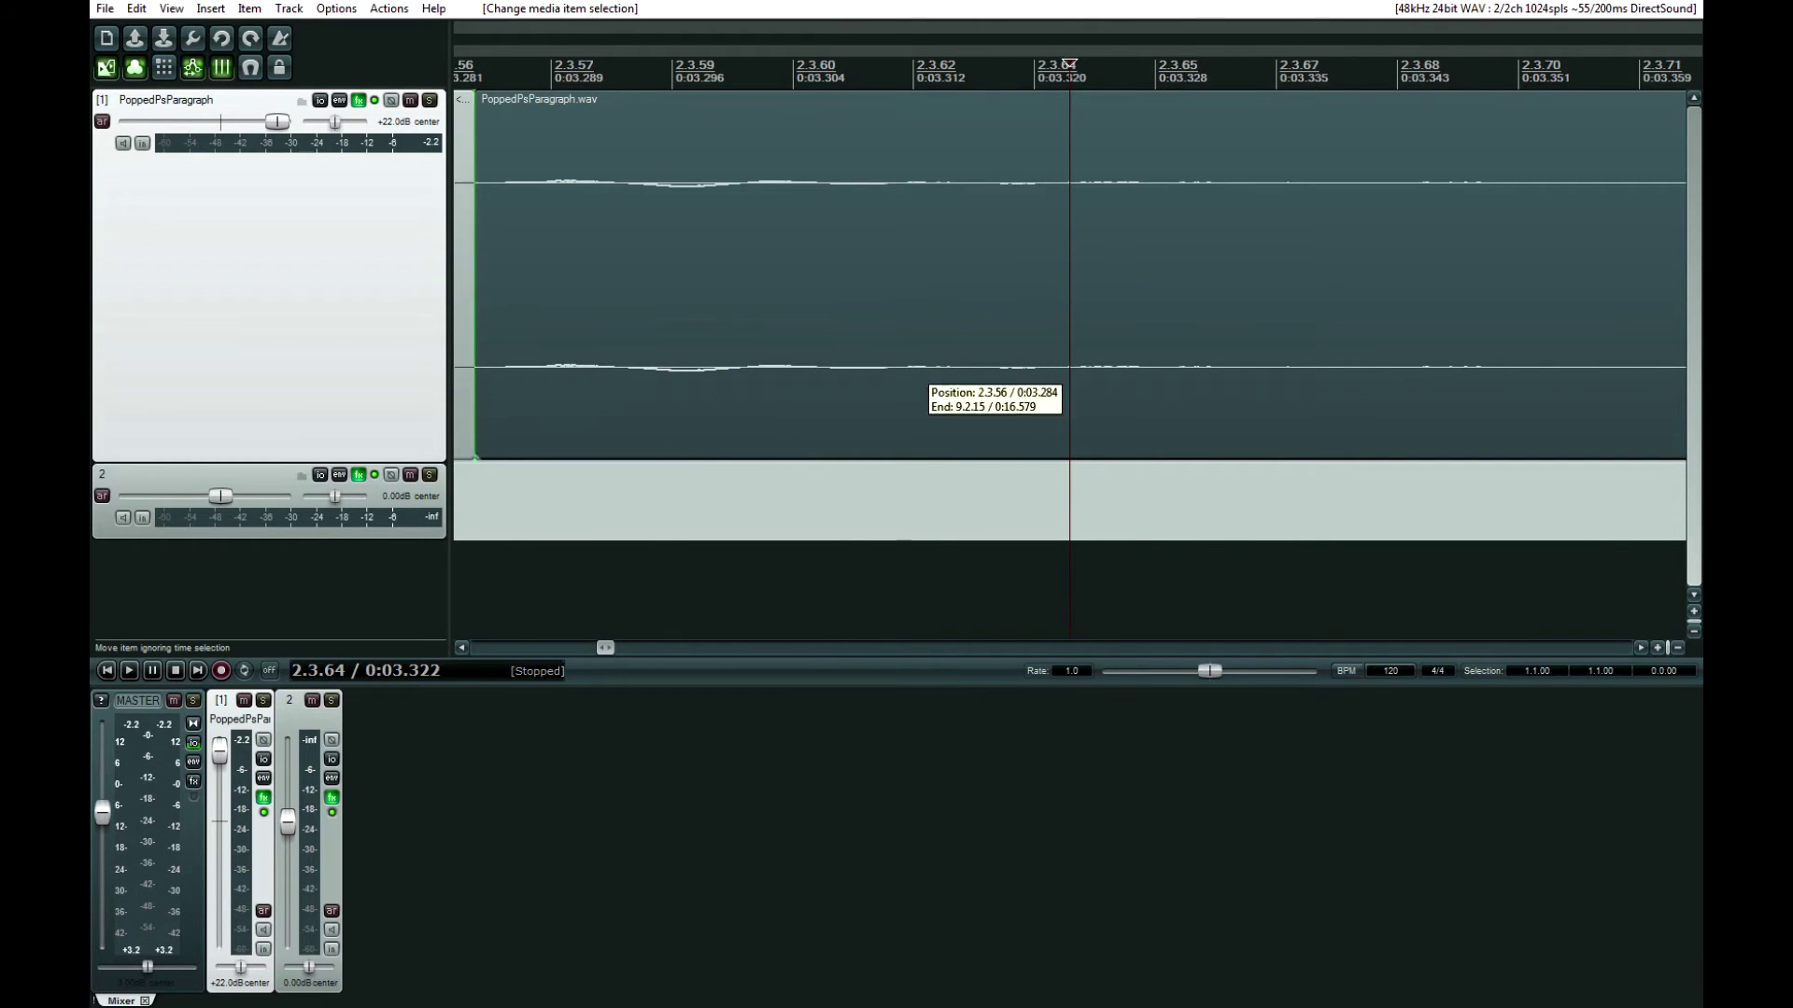
pyautogui.press('s')
pyautogui.click(706, 400)
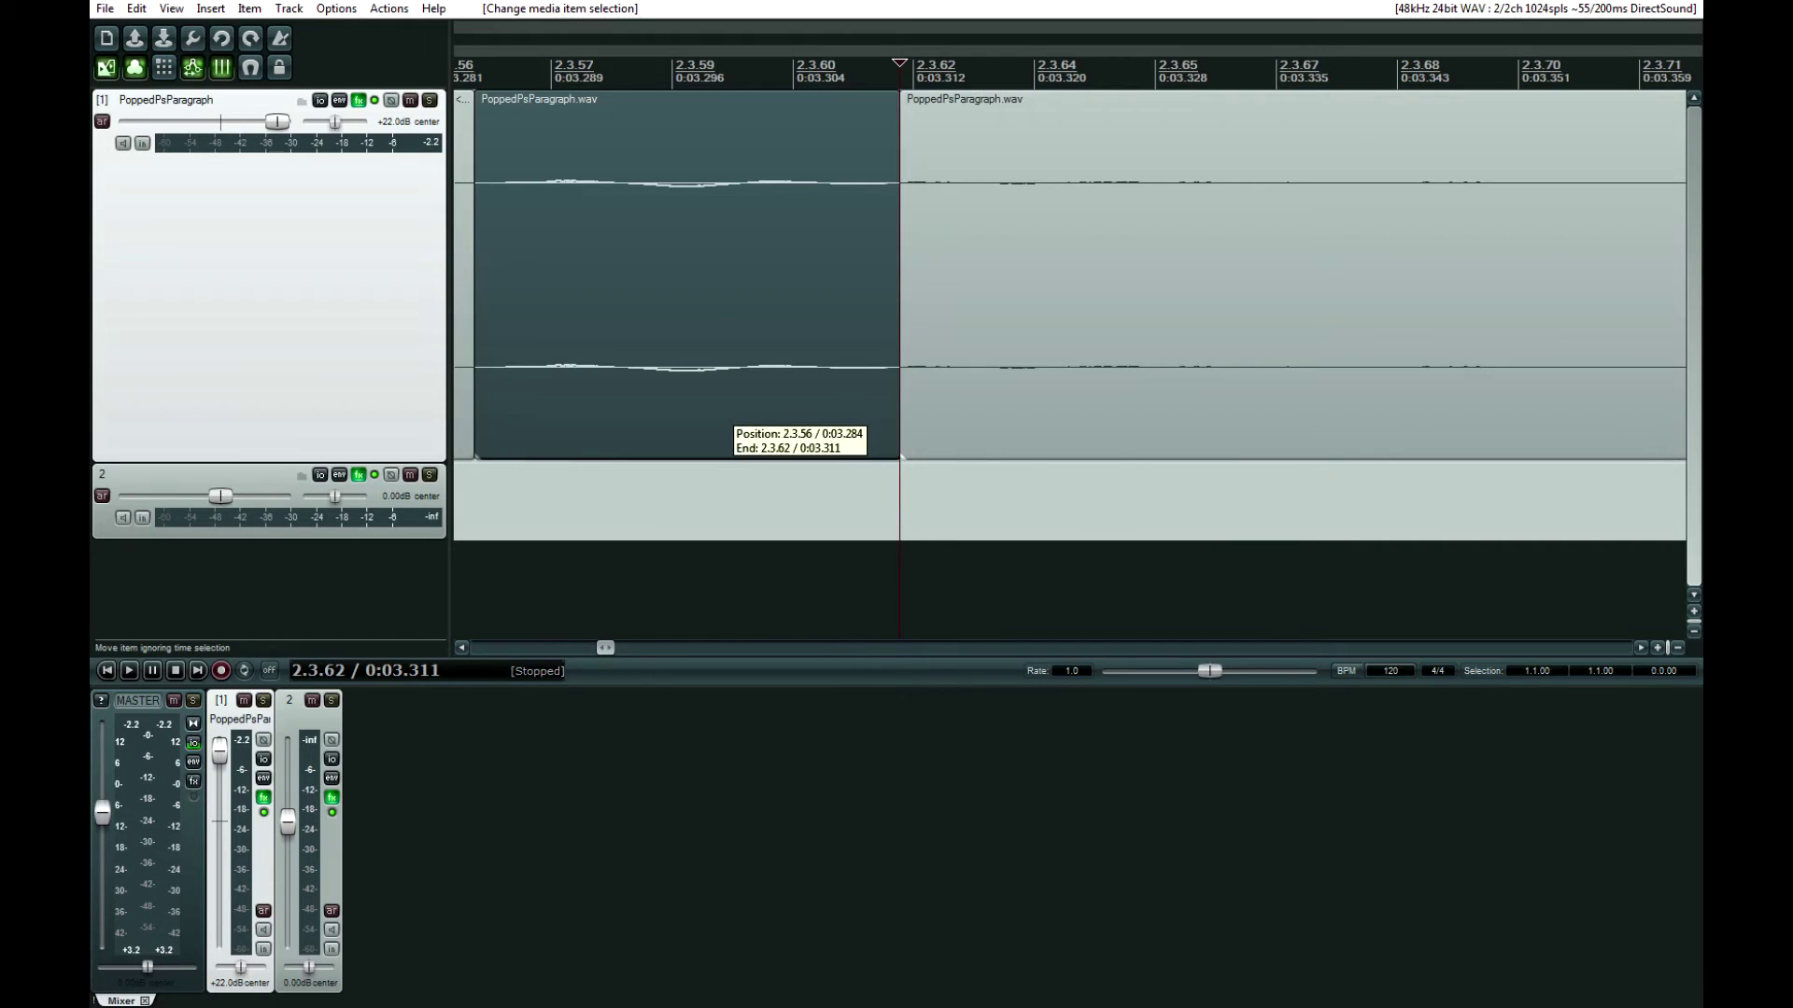
pyautogui.moveTo(706, 400); pyautogui.dragTo(706, 495)
pyautogui.scroll(-3, 705, 494)
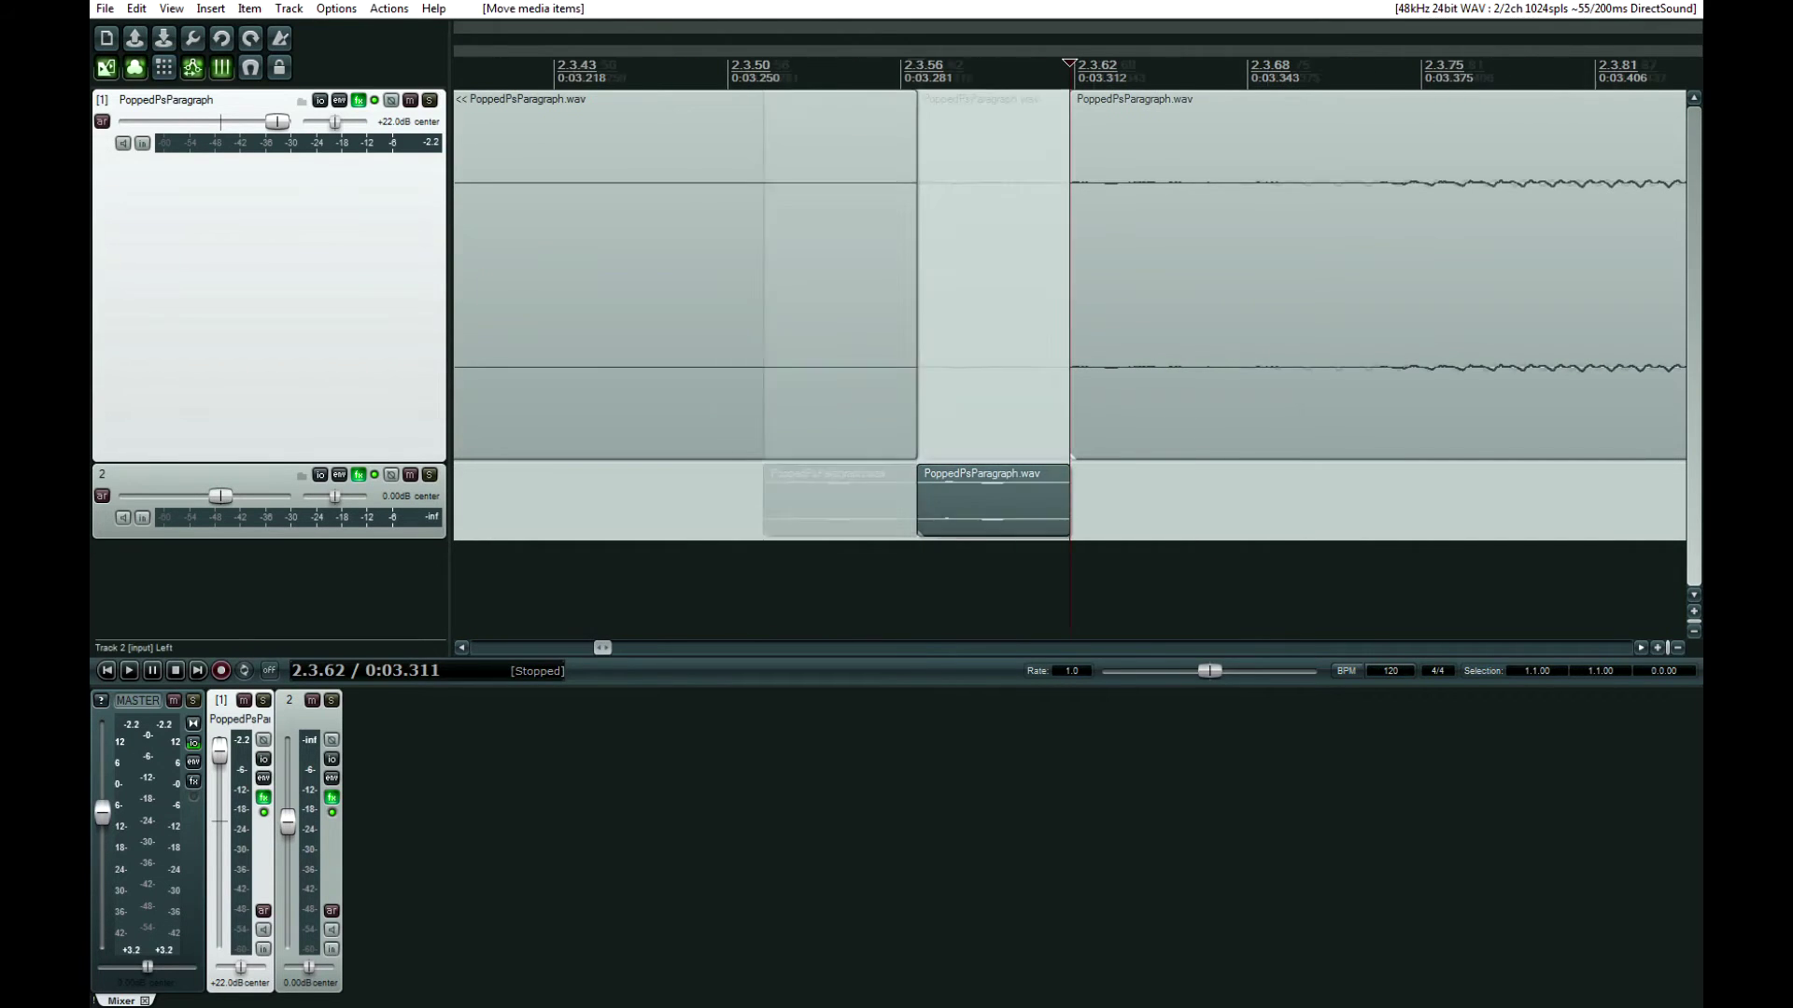
# Step: Split the track 1 item just before the fourth pop, at about 0:03.713
pyautogui.hscroll(12, 1071, 314)
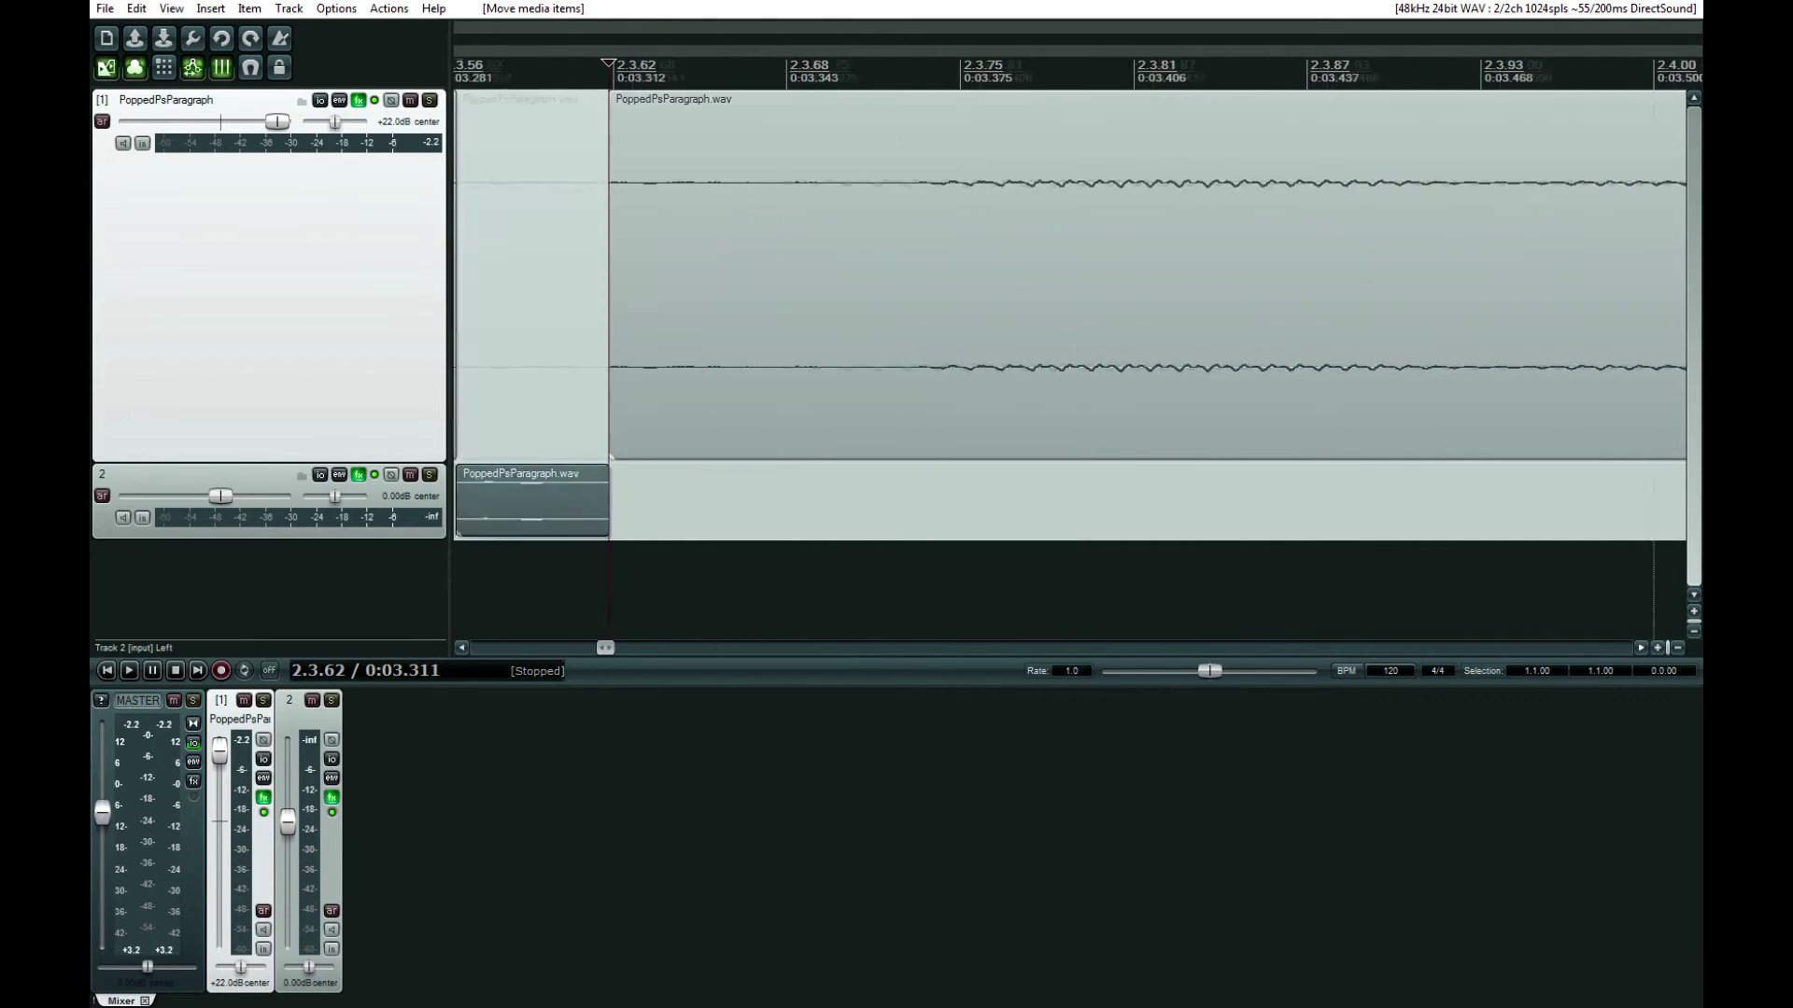
pyautogui.moveTo(614, 647); pyautogui.dragTo(618, 647)
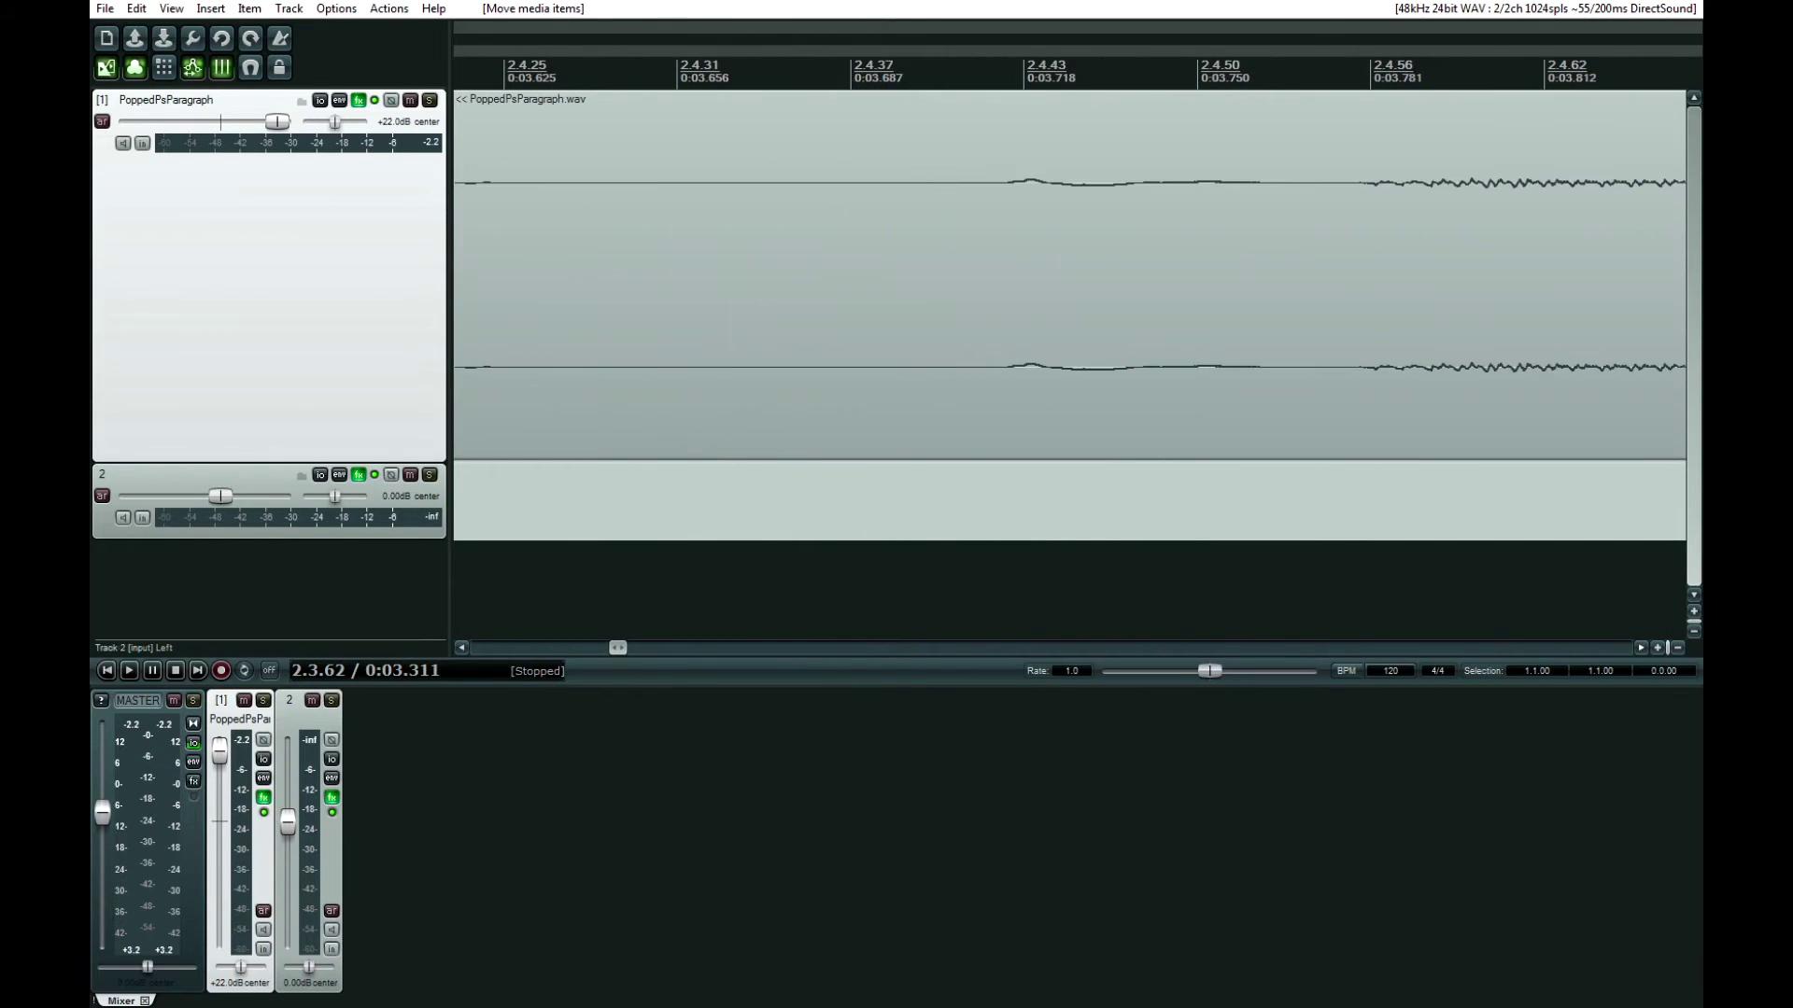
pyautogui.click(980, 425)
pyautogui.click(993, 317)
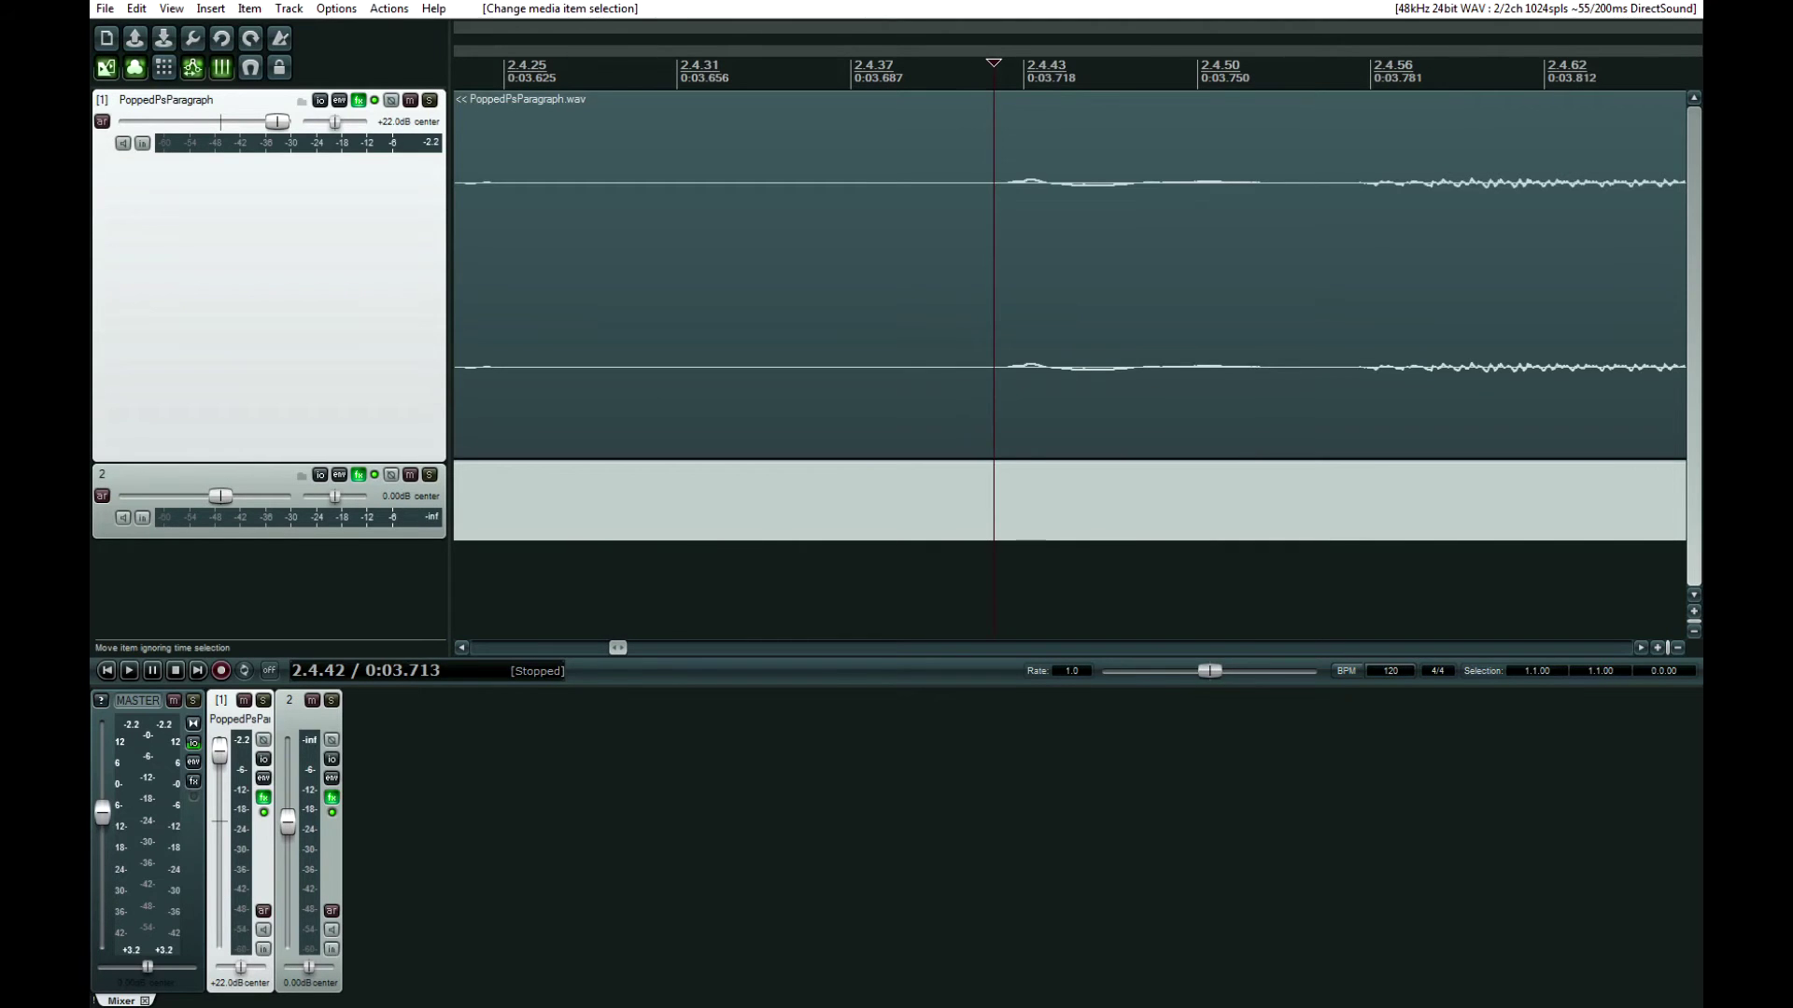
pyautogui.press('s')
# Step: Split the item right after the fourth pop, at about 0:03.739, and move the isolated pop down to track 2
pyautogui.click(1141, 376)
pyautogui.scroll(3, 1141, 376)
pyautogui.scroll(1, 1065, 364)
pyautogui.click(1054, 364)
pyautogui.press('s')
pyautogui.click(855, 391)
pyautogui.moveTo(858, 408); pyautogui.dragTo(847, 473)
pyautogui.scroll(-8, 847, 474)
pyautogui.scroll(-5, 1069, 280)
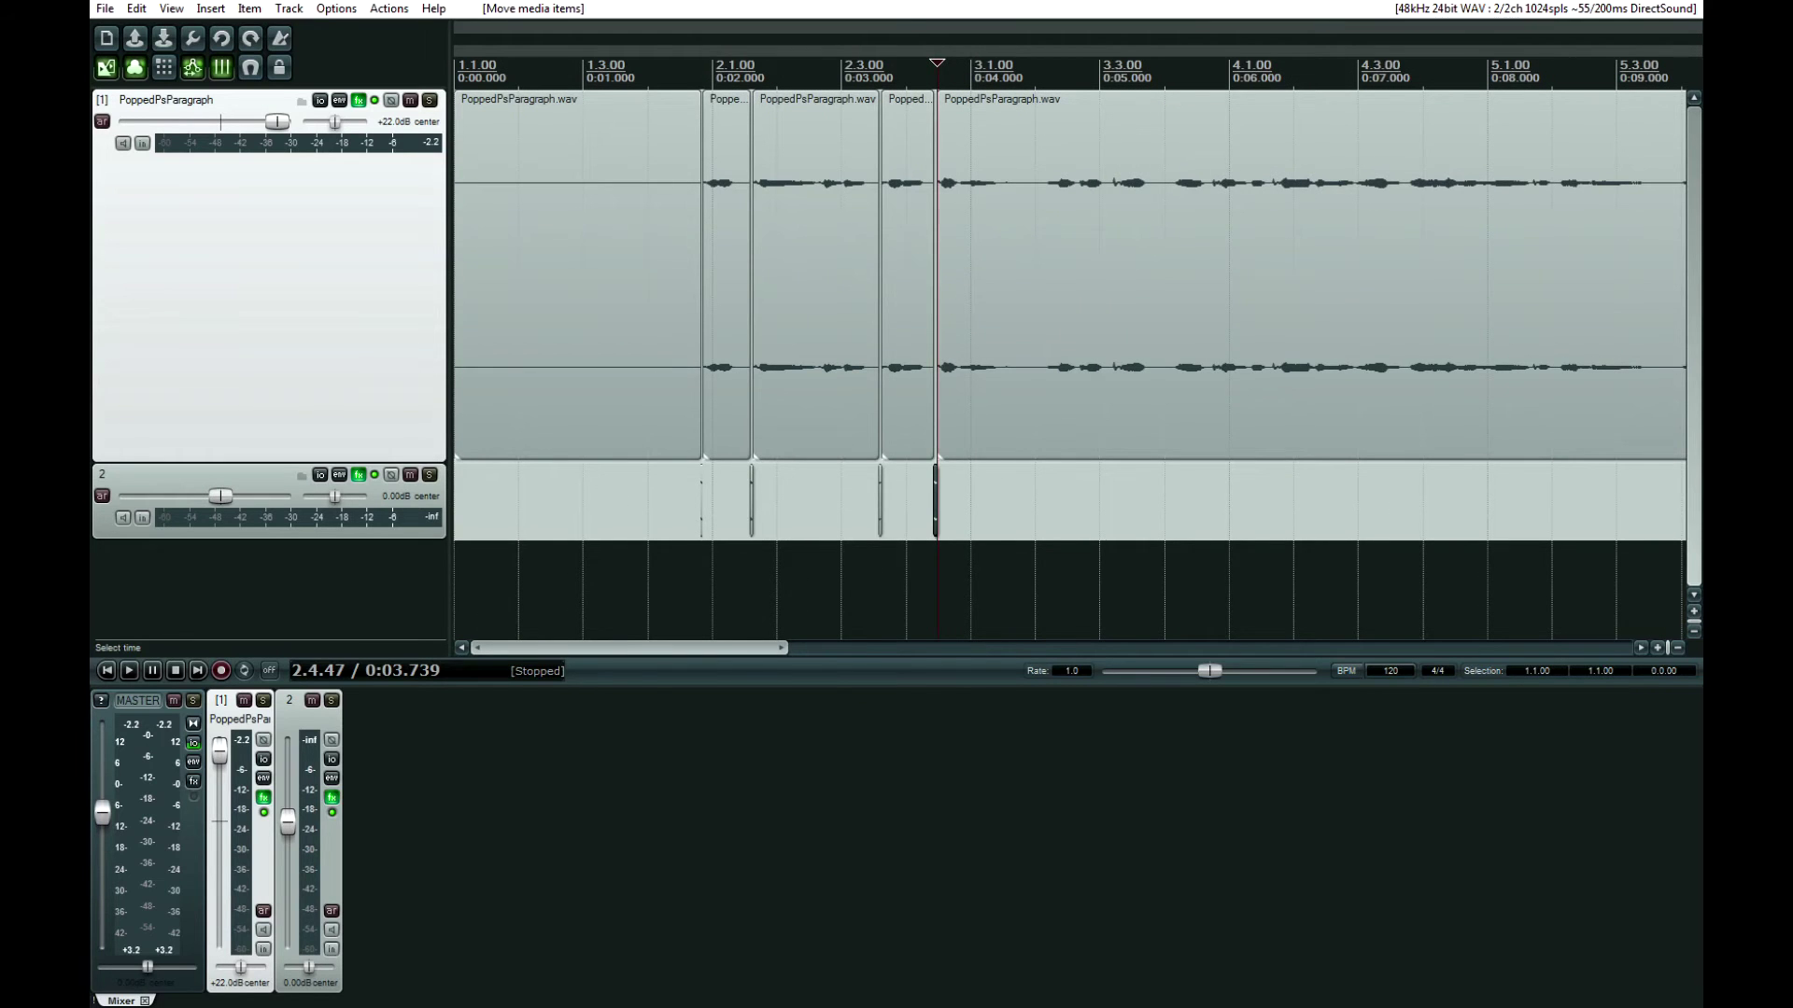
pyautogui.scroll(-2, 1070, 281)
pyautogui.scroll(2, 1069, 280)
# Step: Set the high-pass frequency of track 2's ReaEQ to 300 Hz and close the effects window
pyautogui.click(985, 503)
pyautogui.click(652, 504)
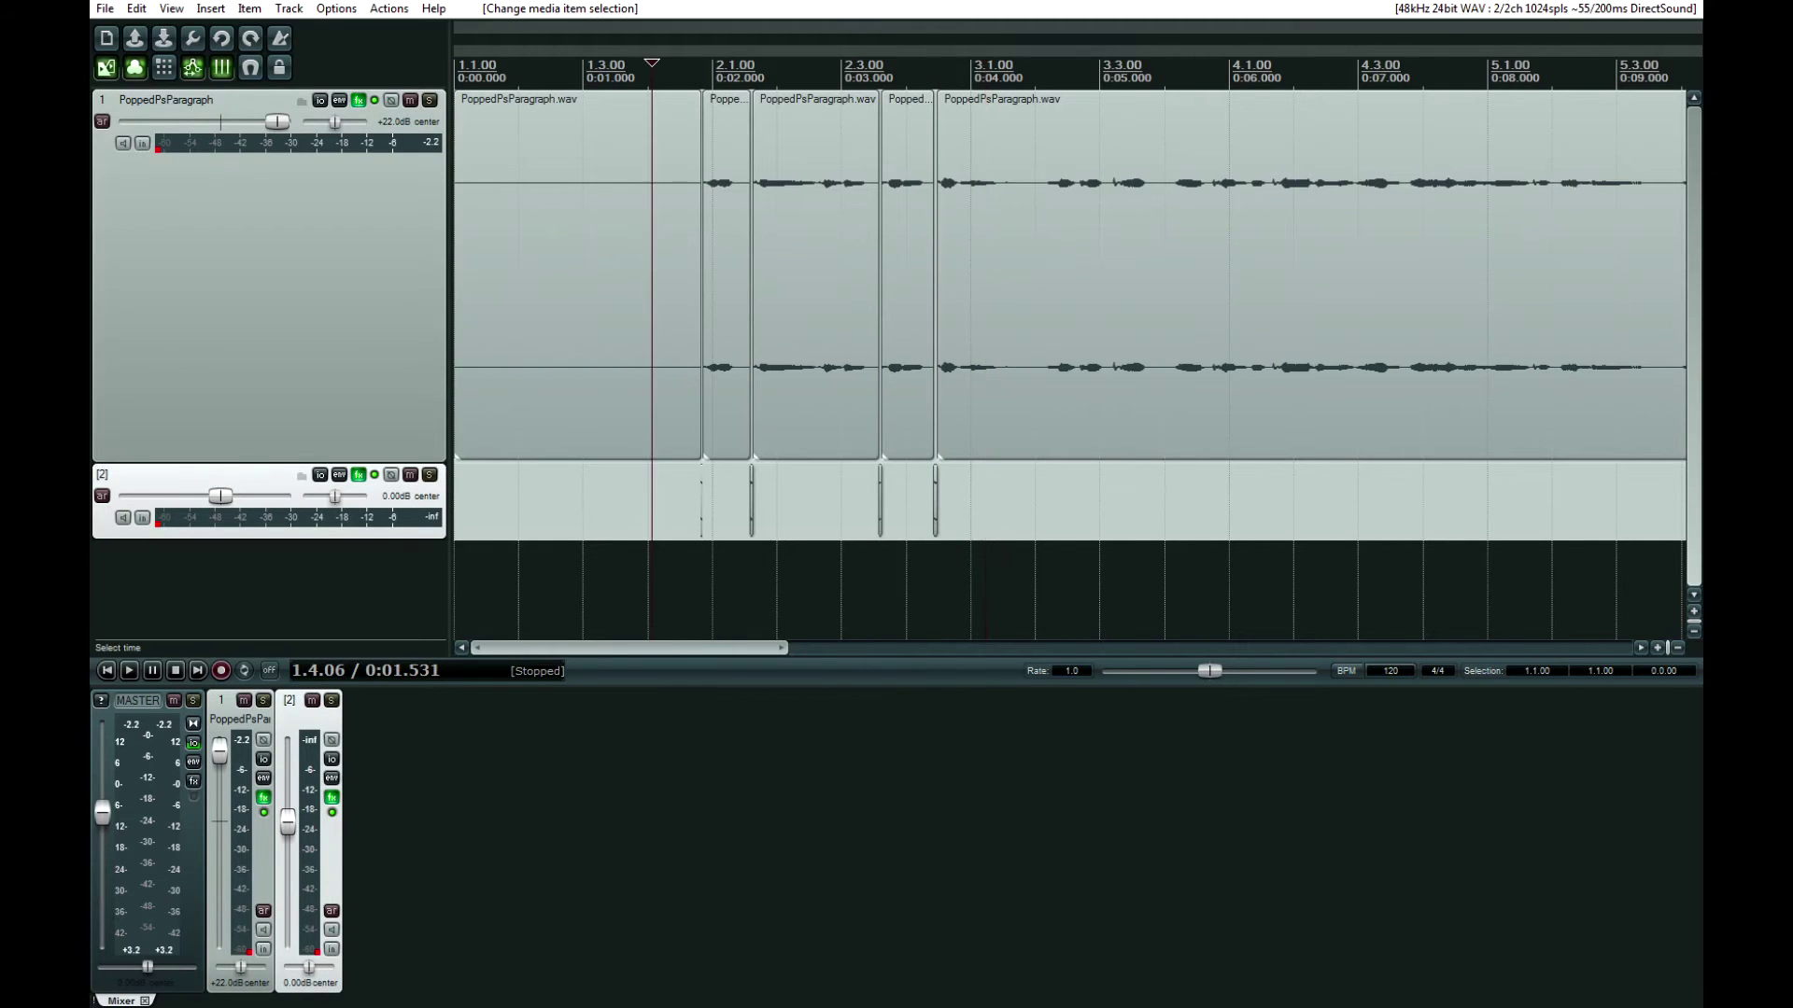
pyautogui.click(358, 476)
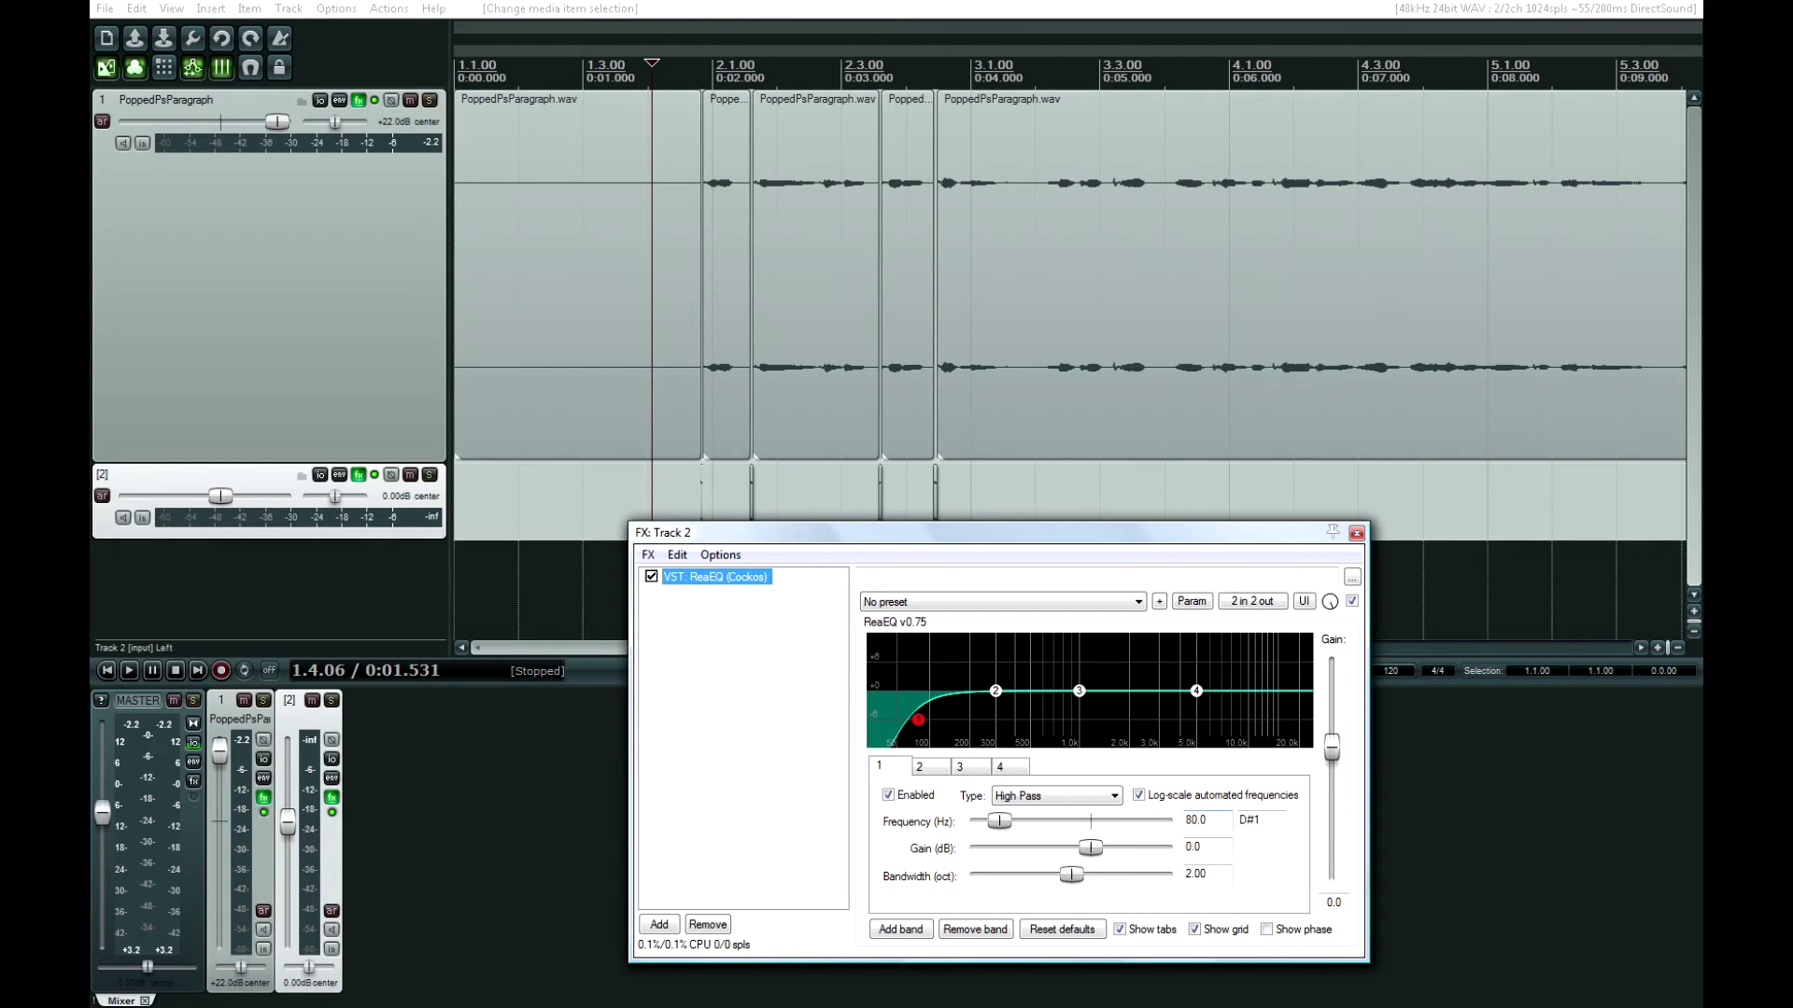
pyautogui.moveTo(1198, 821); pyautogui.dragTo(1185, 820)
pyautogui.click(1207, 821)
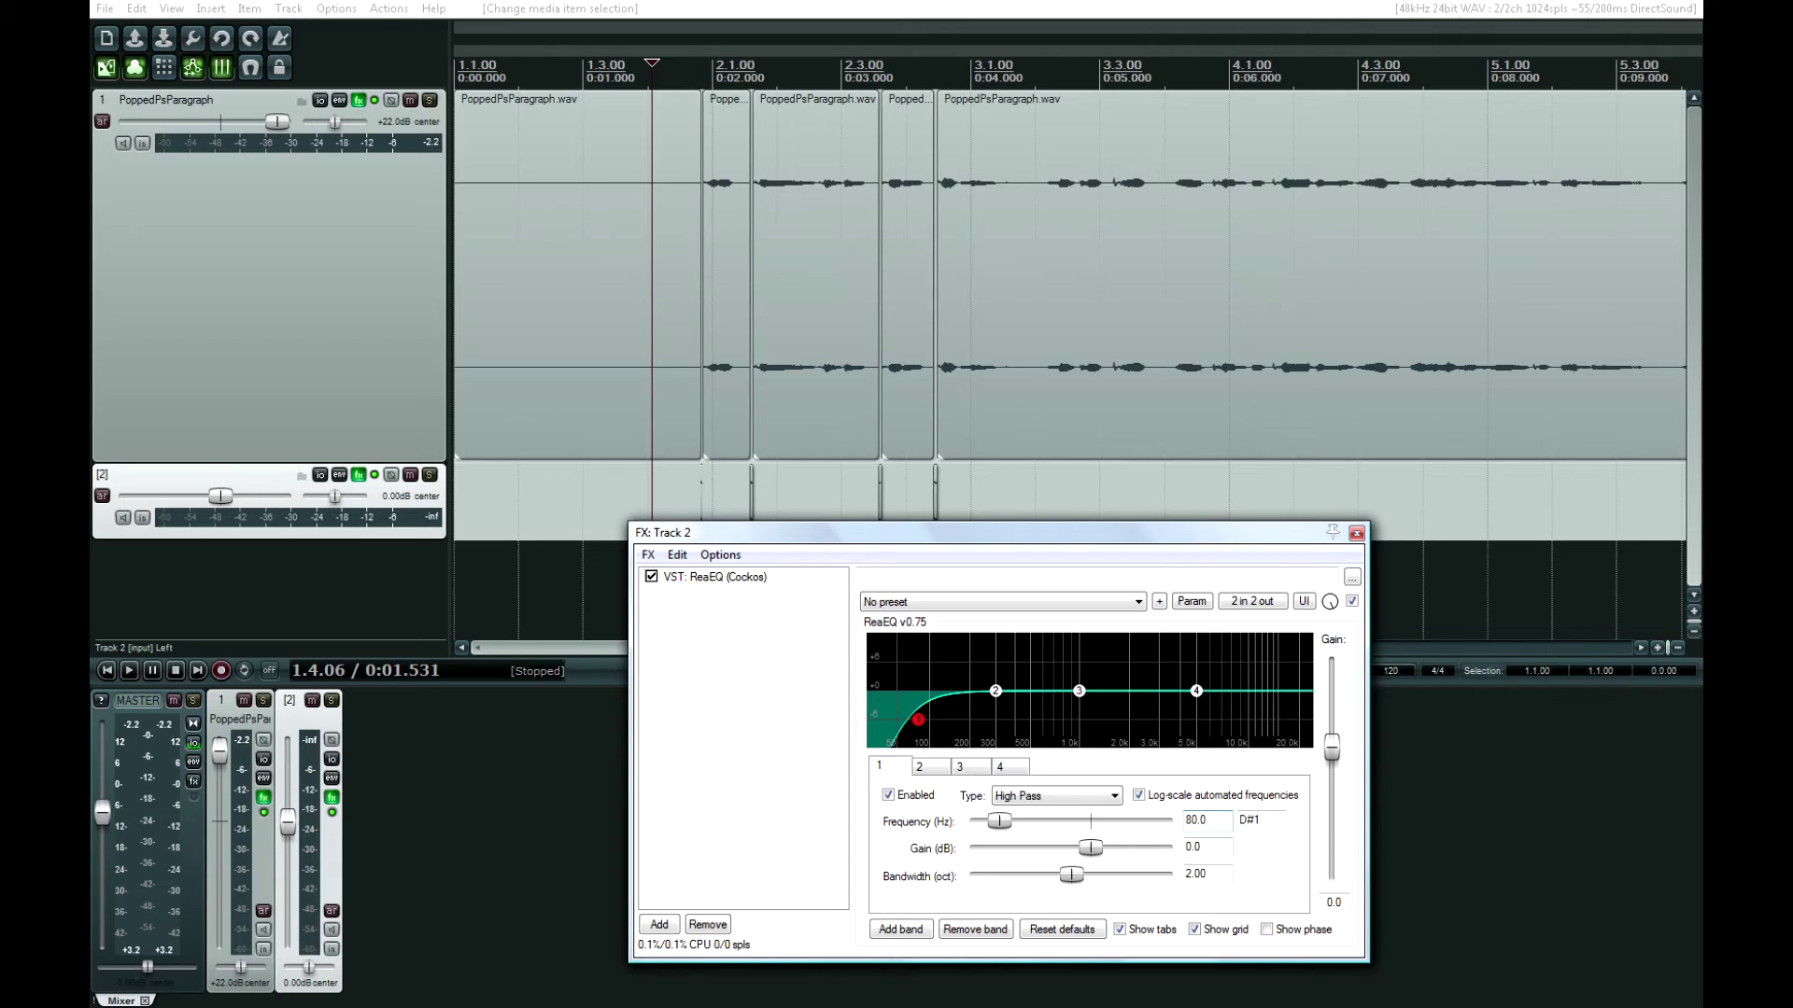
pyautogui.write('0')
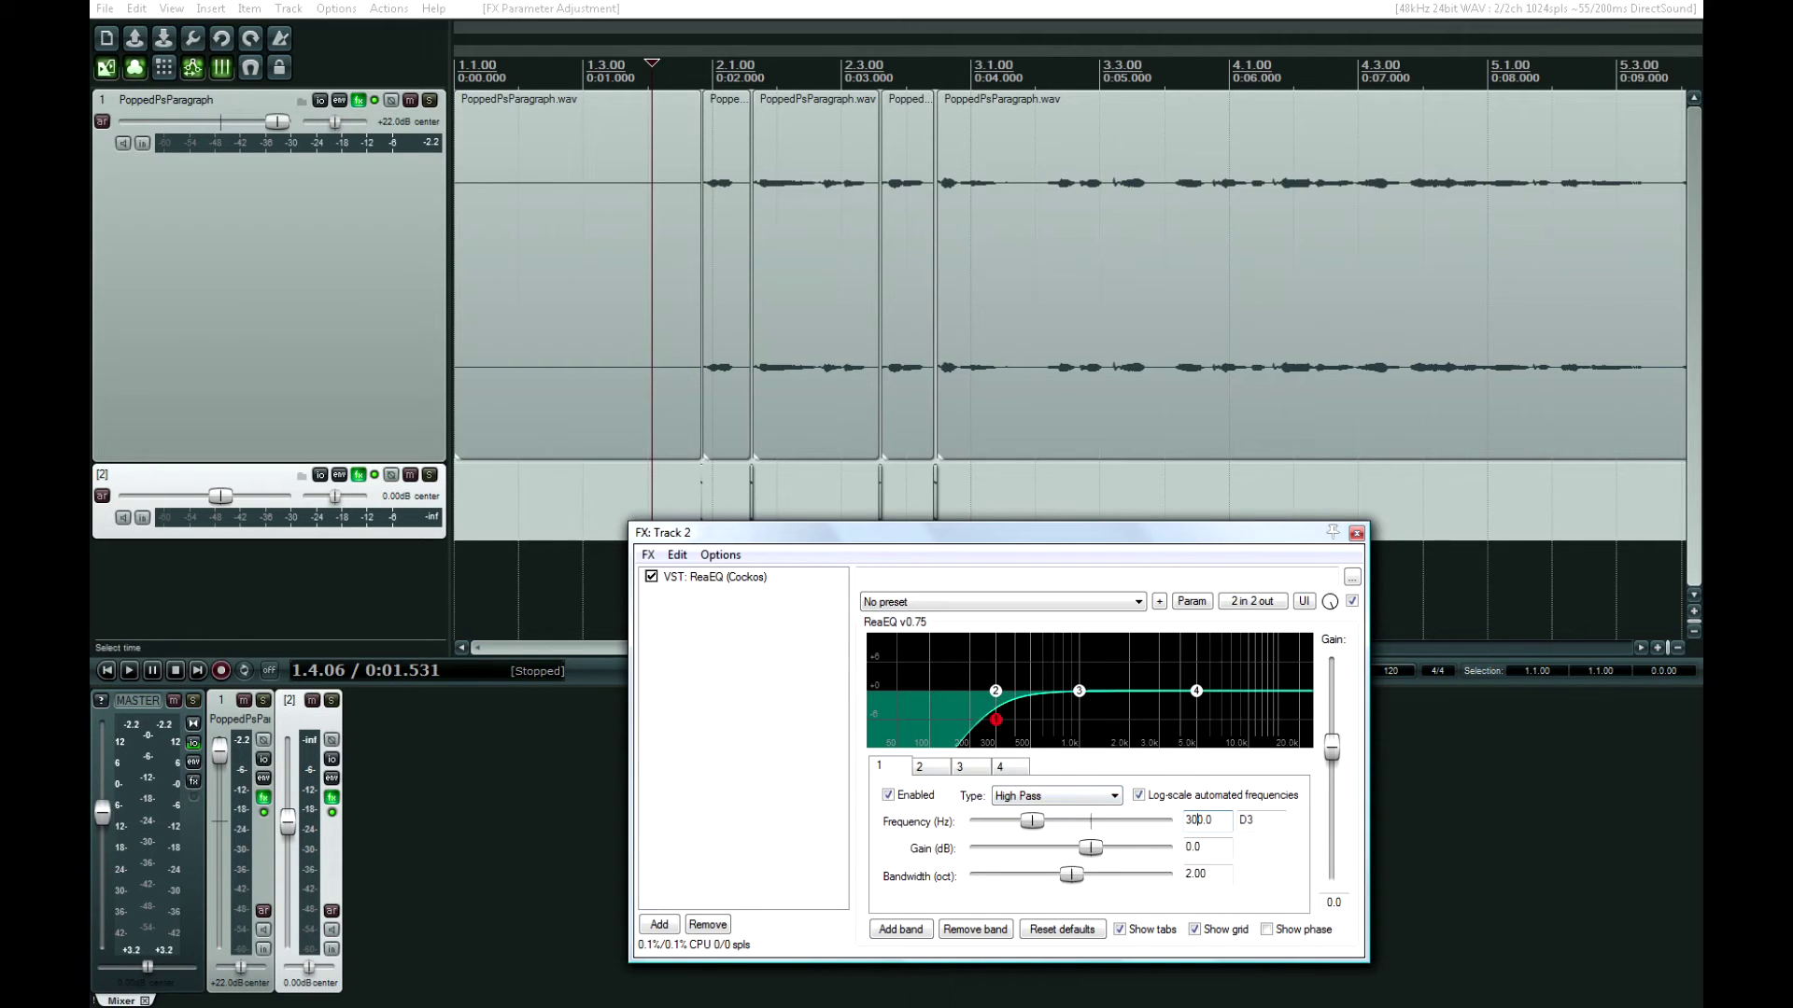
pyautogui.press('Escape')
# Step: Play the recording from about 0:00.520 through all four relocated pops
pyautogui.click(592, 509)
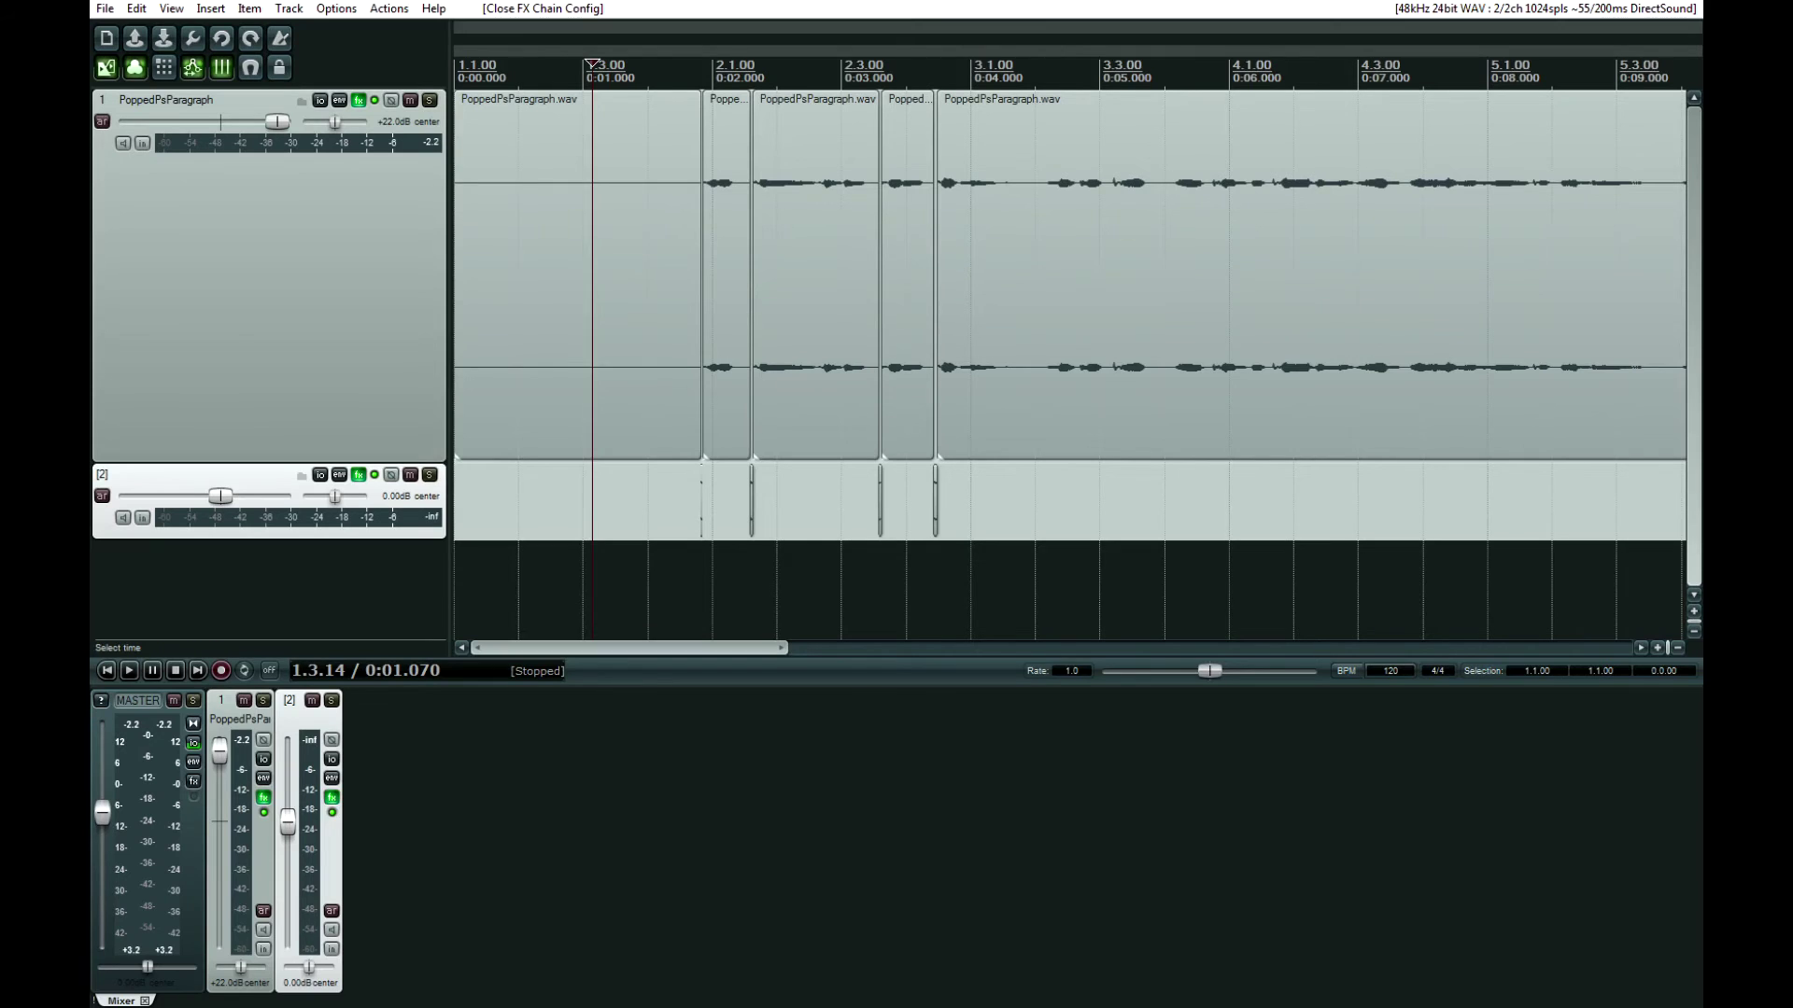
pyautogui.click(544, 509)
pyautogui.click(639, 509)
pyautogui.click(616, 509)
pyautogui.click(580, 509)
pyautogui.click(521, 509)
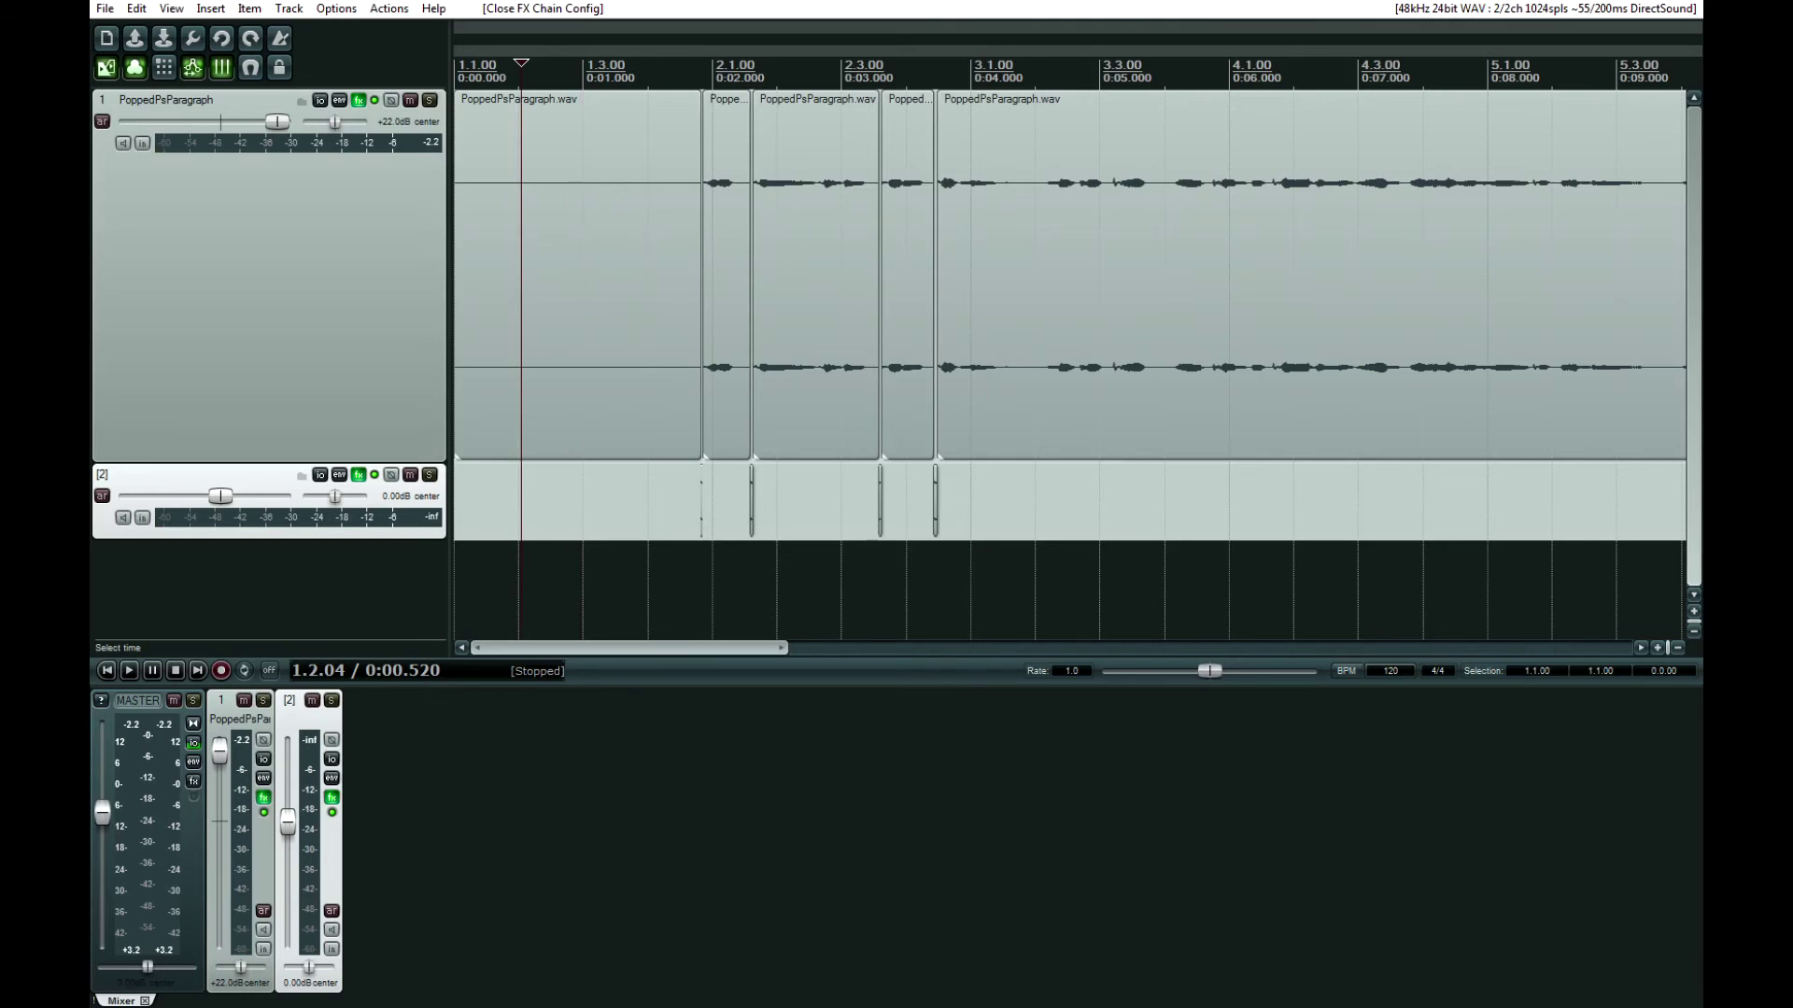
pyautogui.press('space')
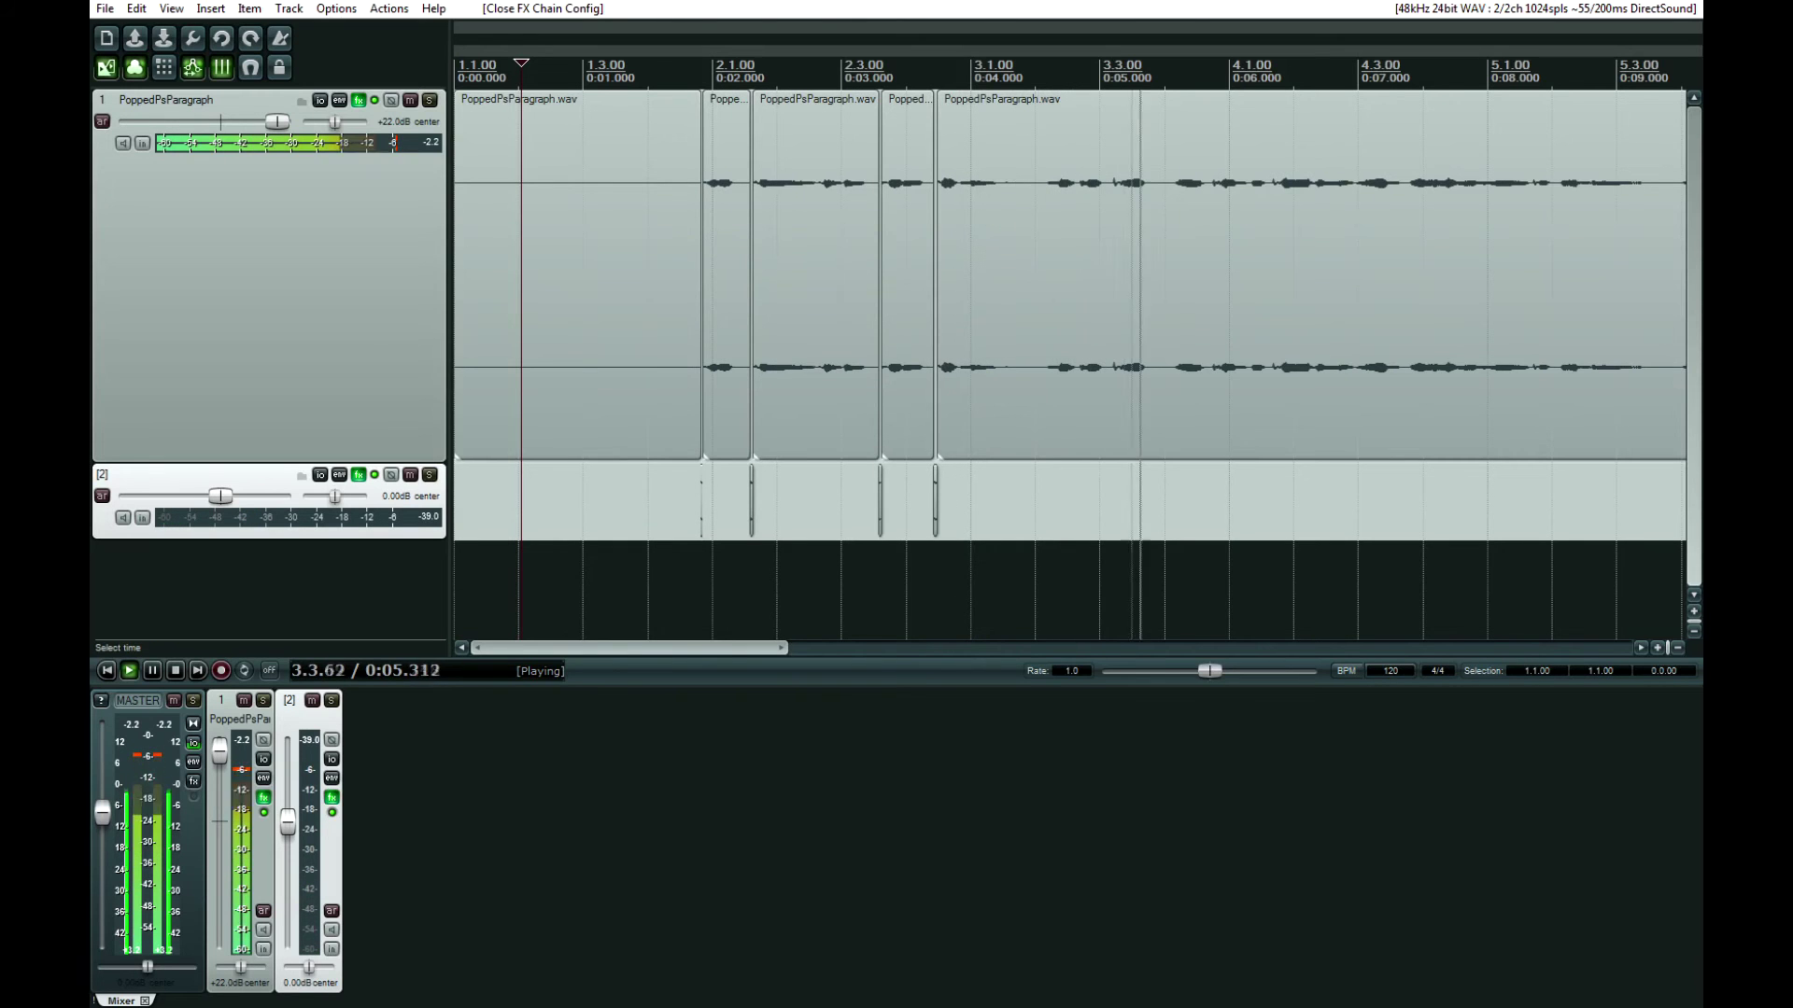
pyautogui.press('space')
# Step: Reopen track 2's ReaEQ window, move it clear of the tracks, and replay the opening passage
pyautogui.click(671, 509)
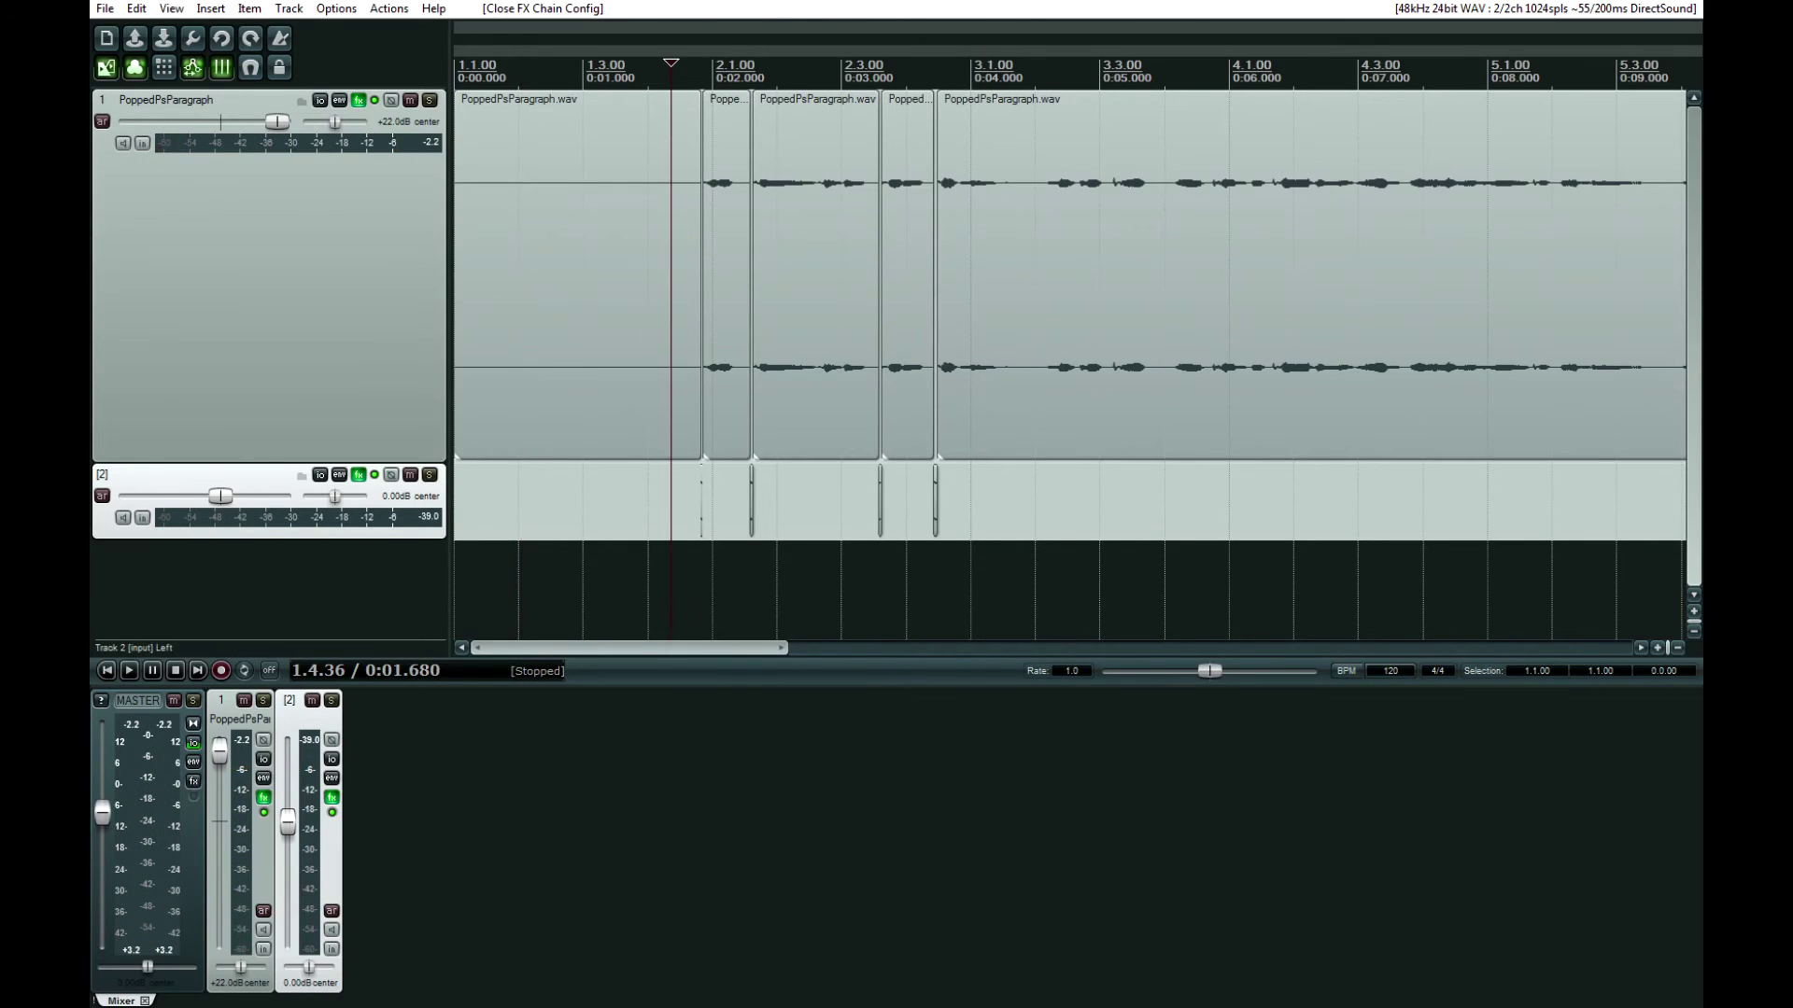
pyautogui.click(358, 475)
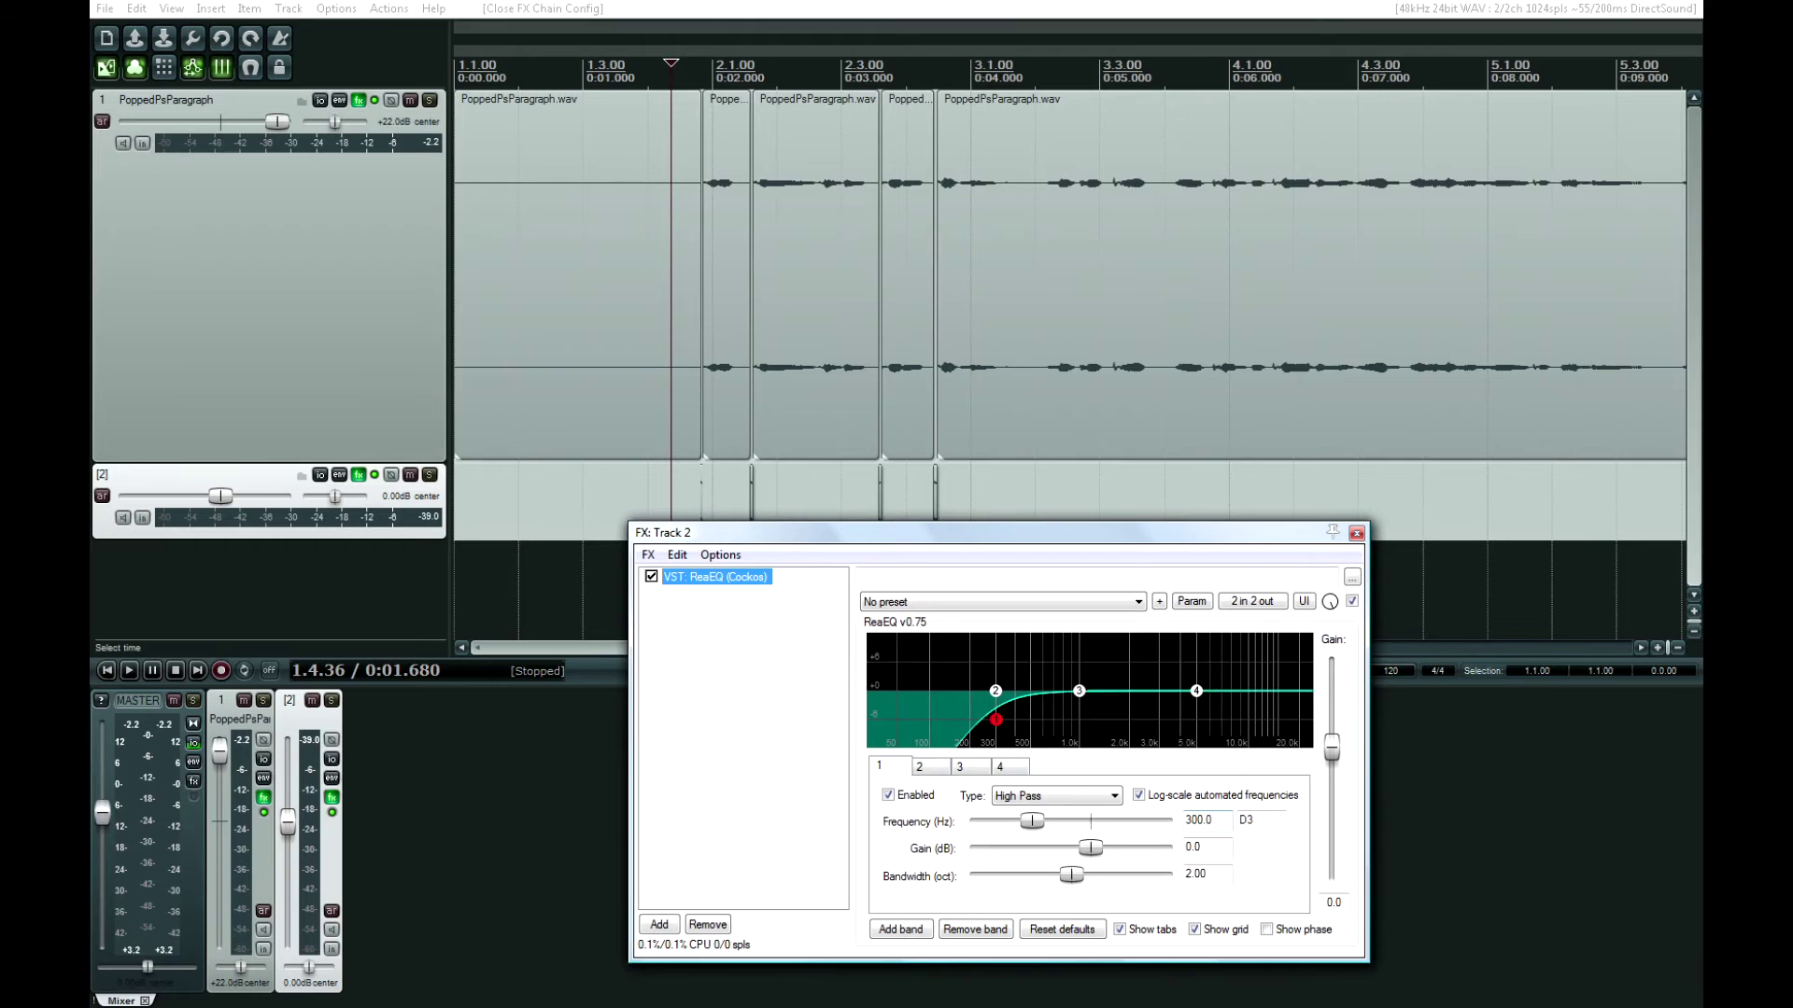
pyautogui.click(617, 67)
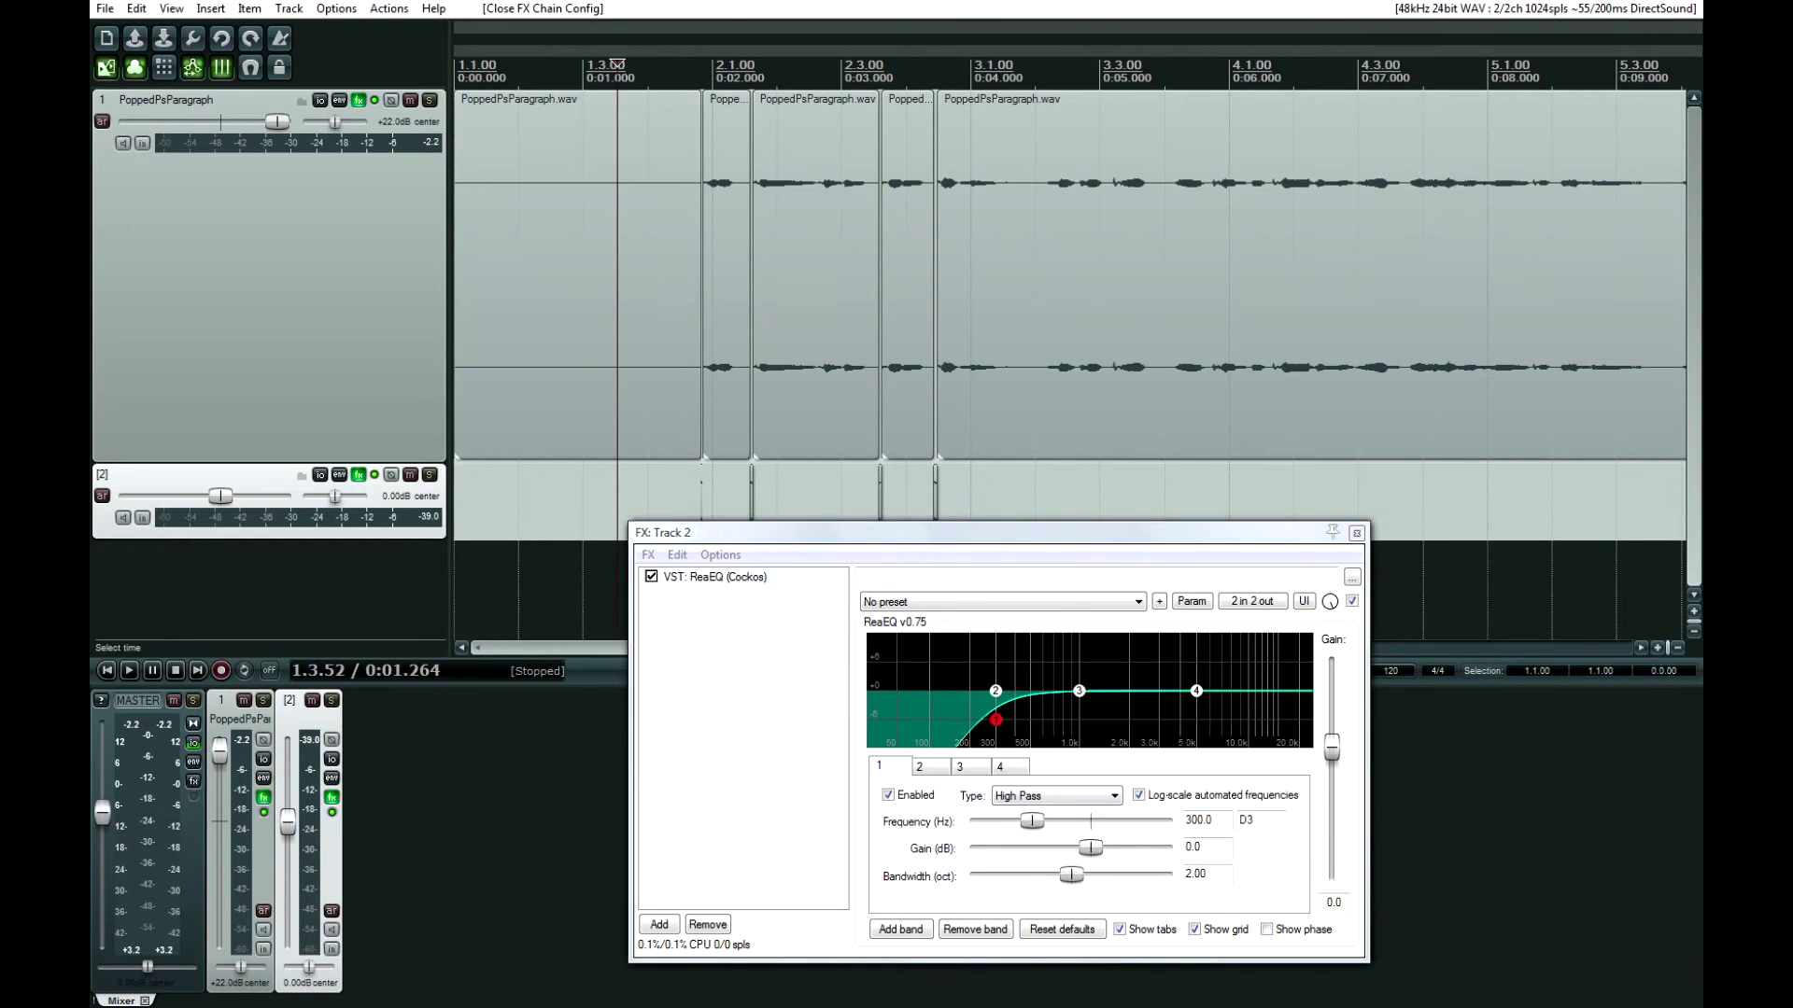
pyautogui.moveTo(840, 532); pyautogui.dragTo(935, 608)
pyautogui.press('space')
pyautogui.press('space')
pyautogui.press('space')
pyautogui.press('space')
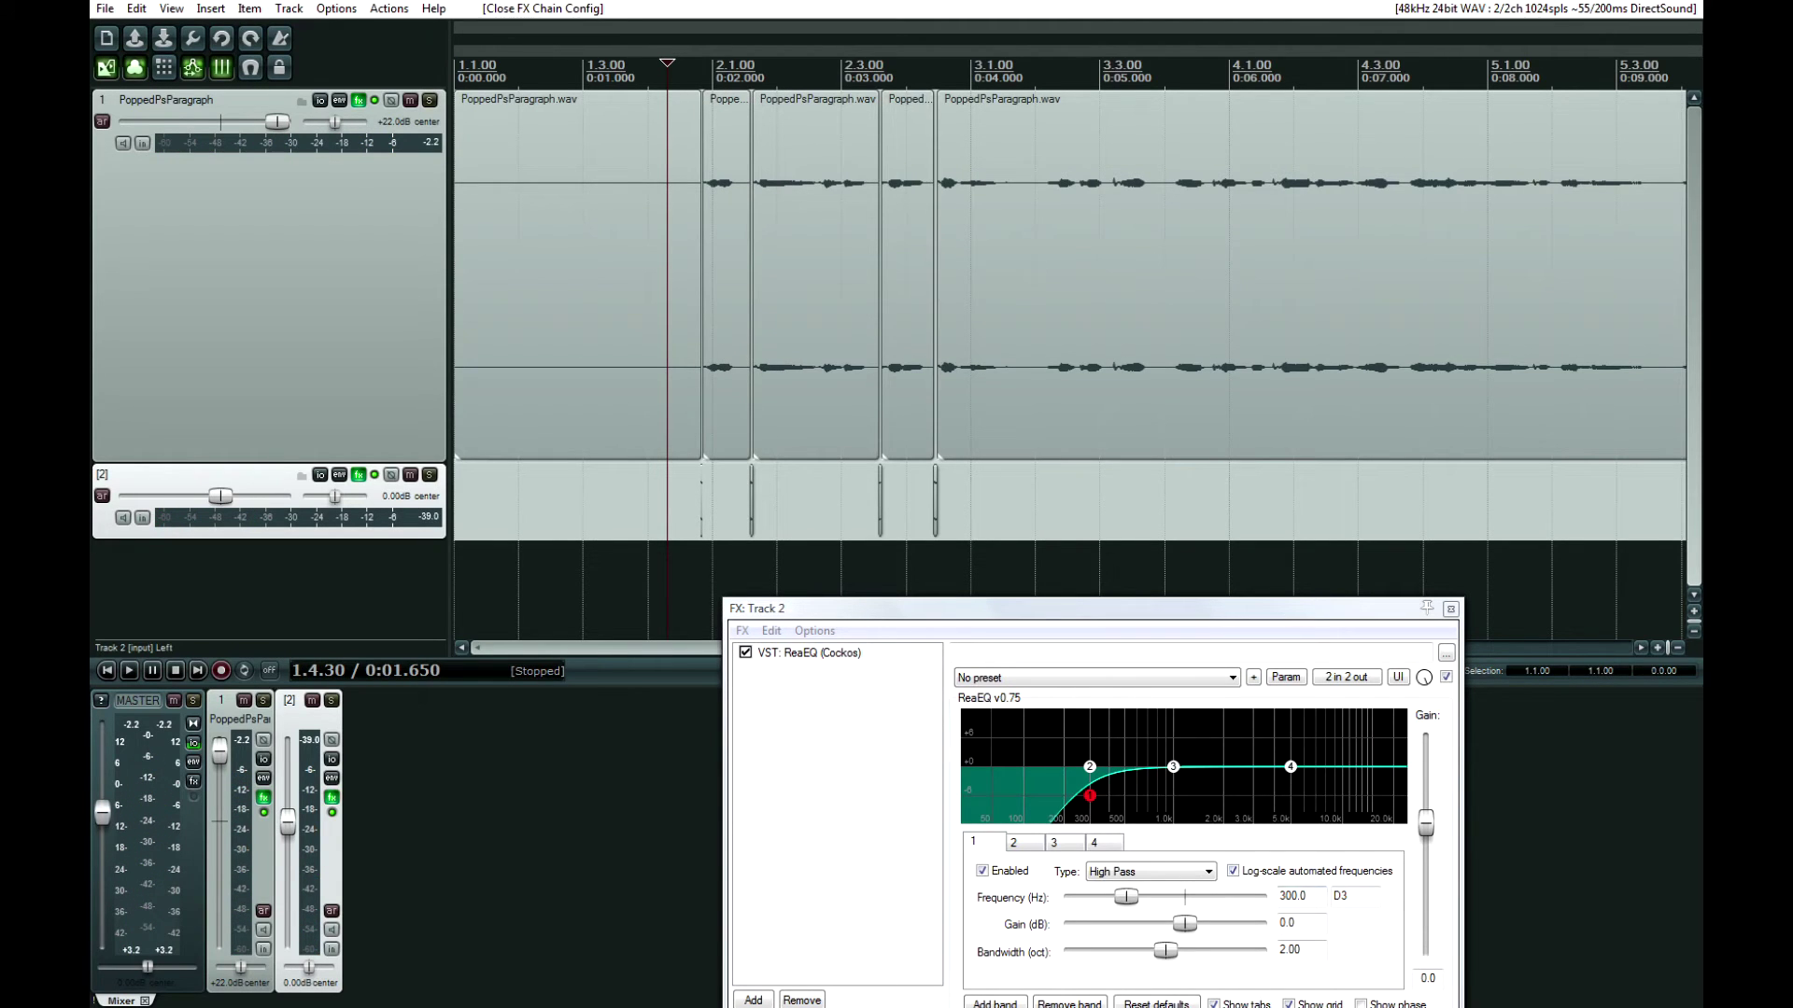
# Step: Set the high-pass frequency of track 2's ReaEQ to 350 Hz
pyautogui.click(1291, 896)
pyautogui.press('BackSpace')
pyautogui.write('5')
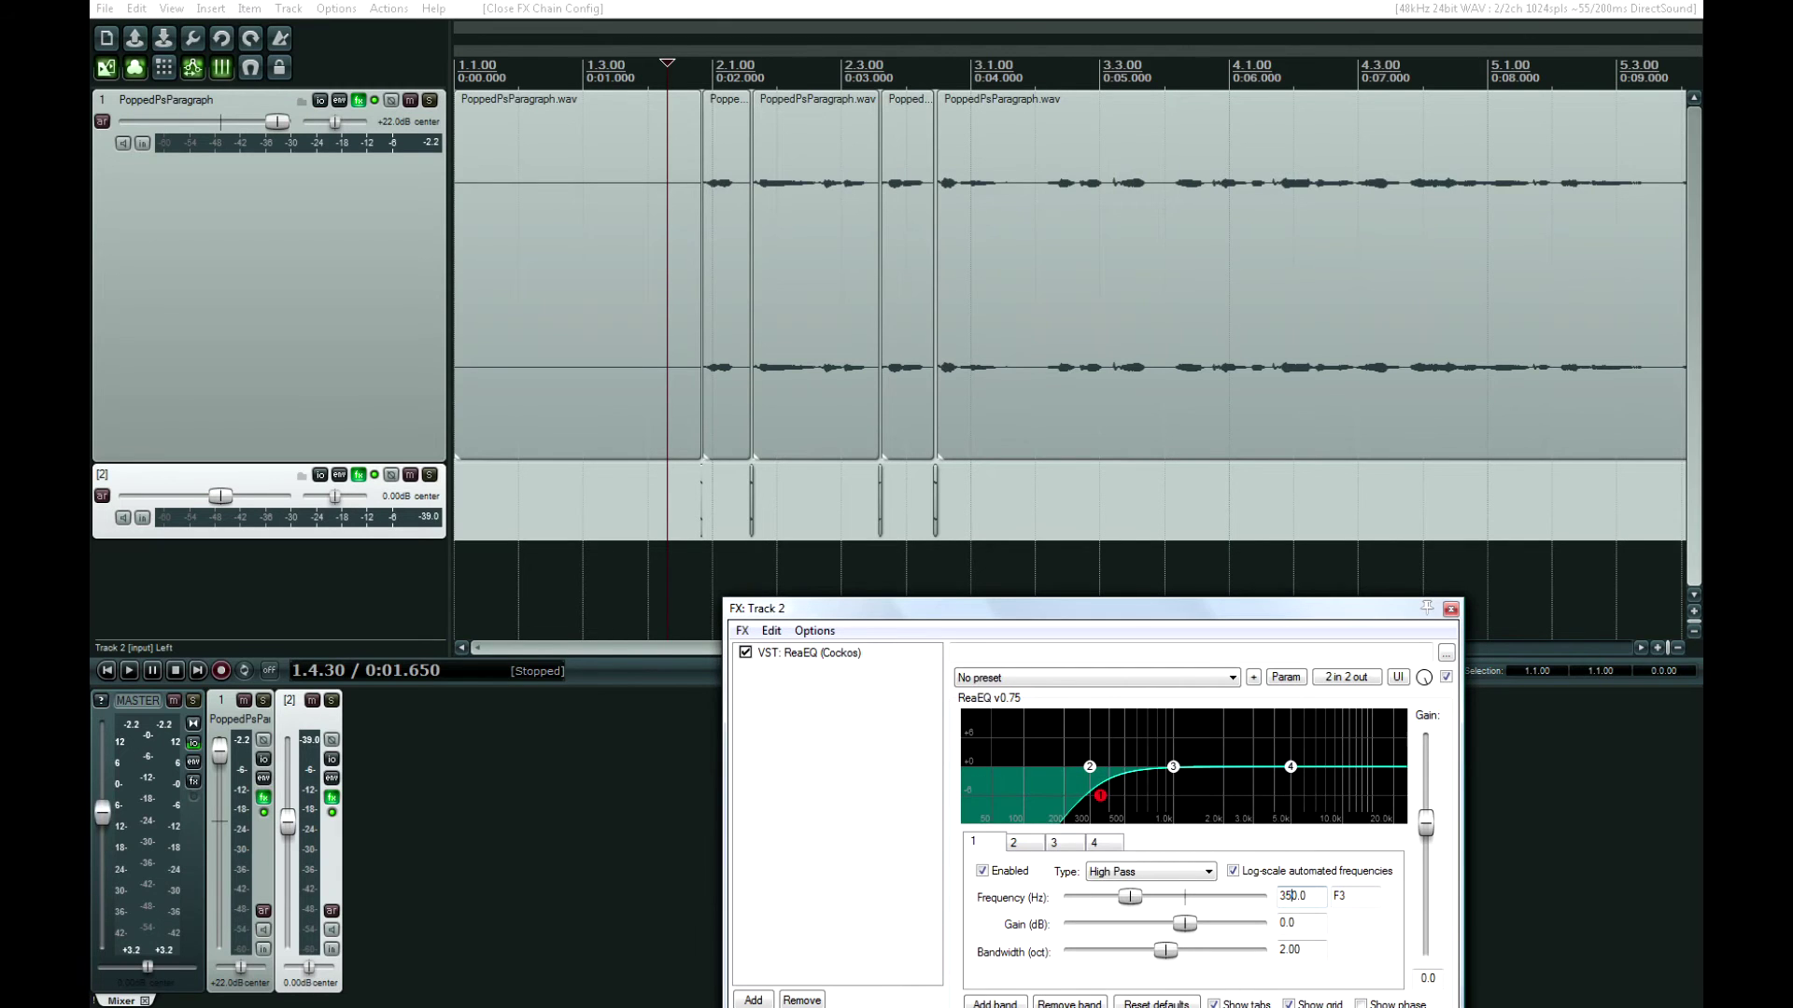
# Step: Replay the passage containing the four filtered pops several times, starting before the first pop
pyautogui.click(621, 508)
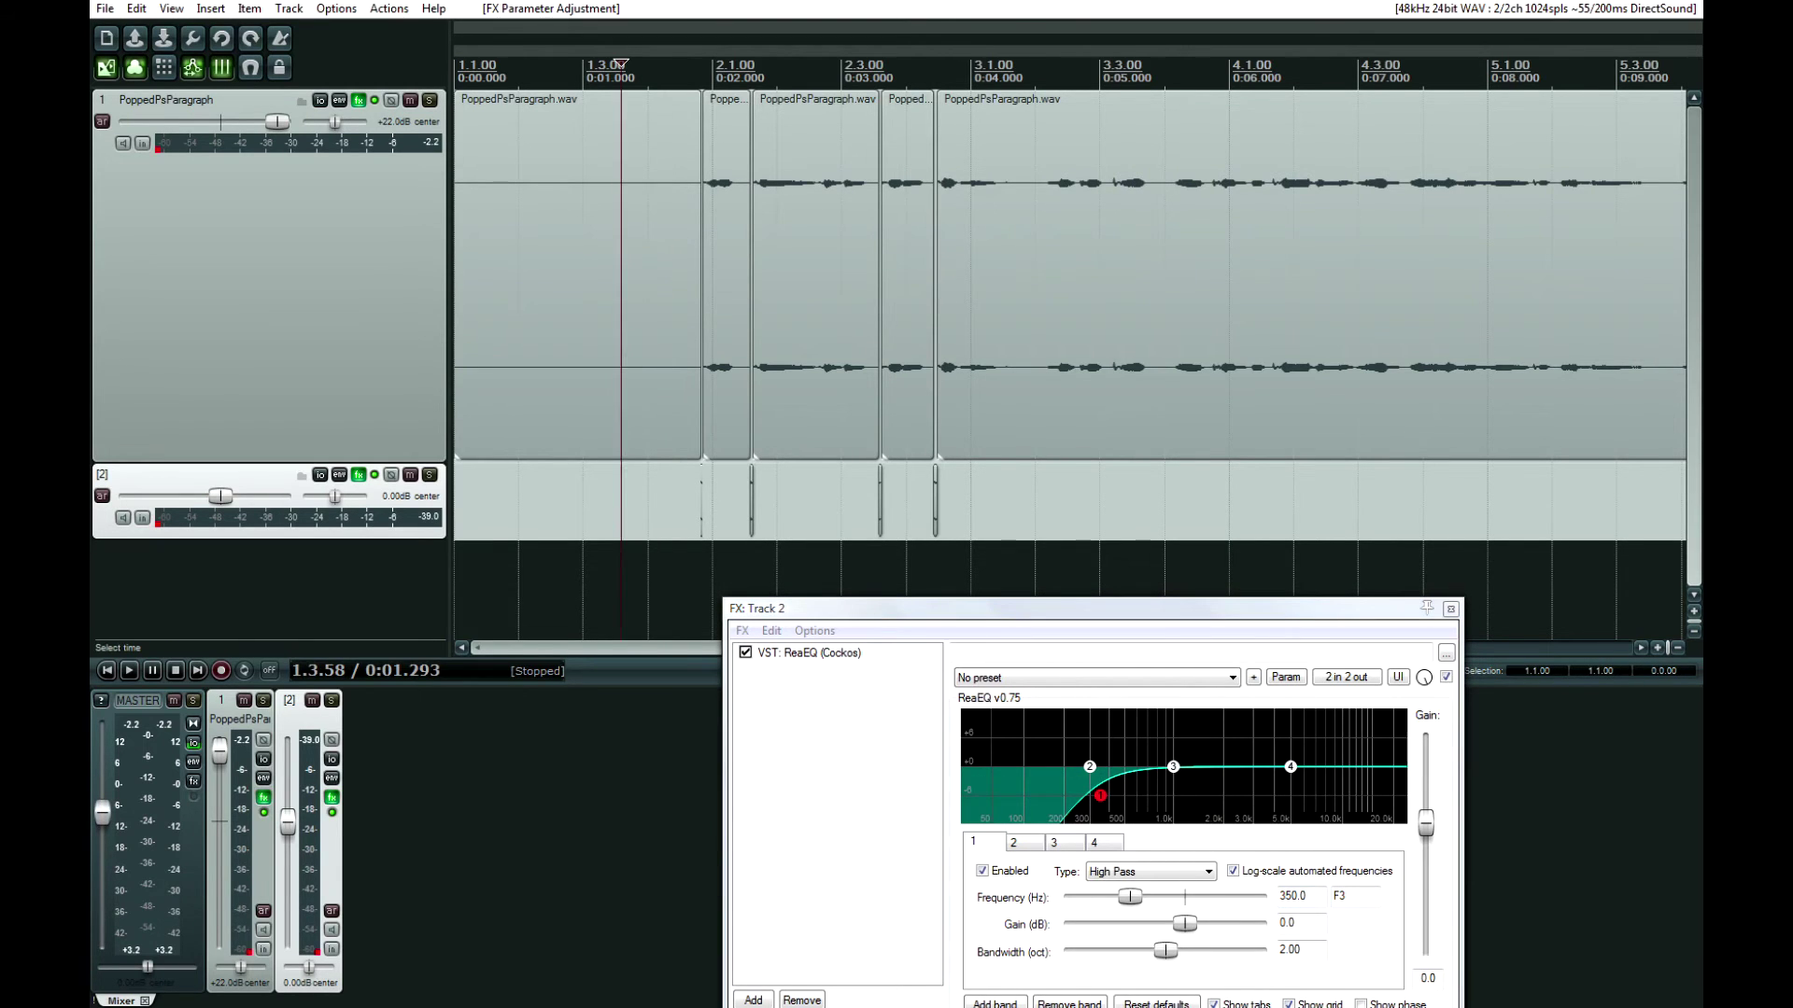
pyautogui.press('space')
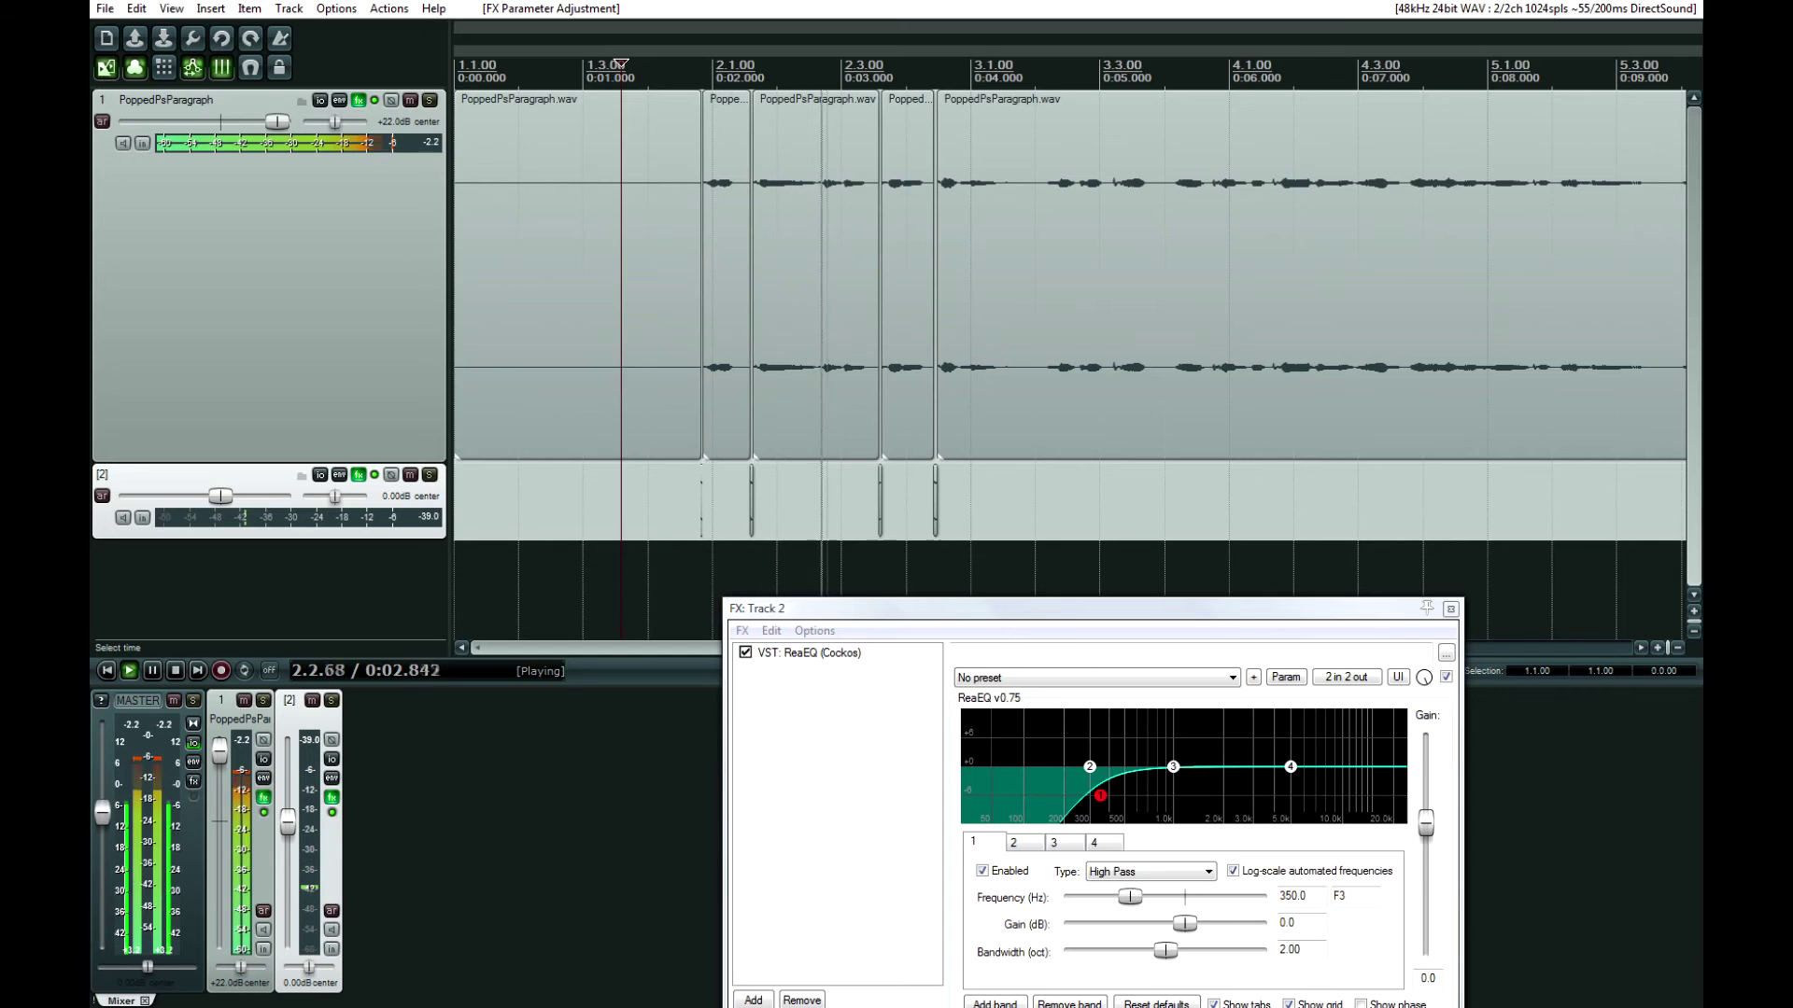
pyautogui.click(602, 70)
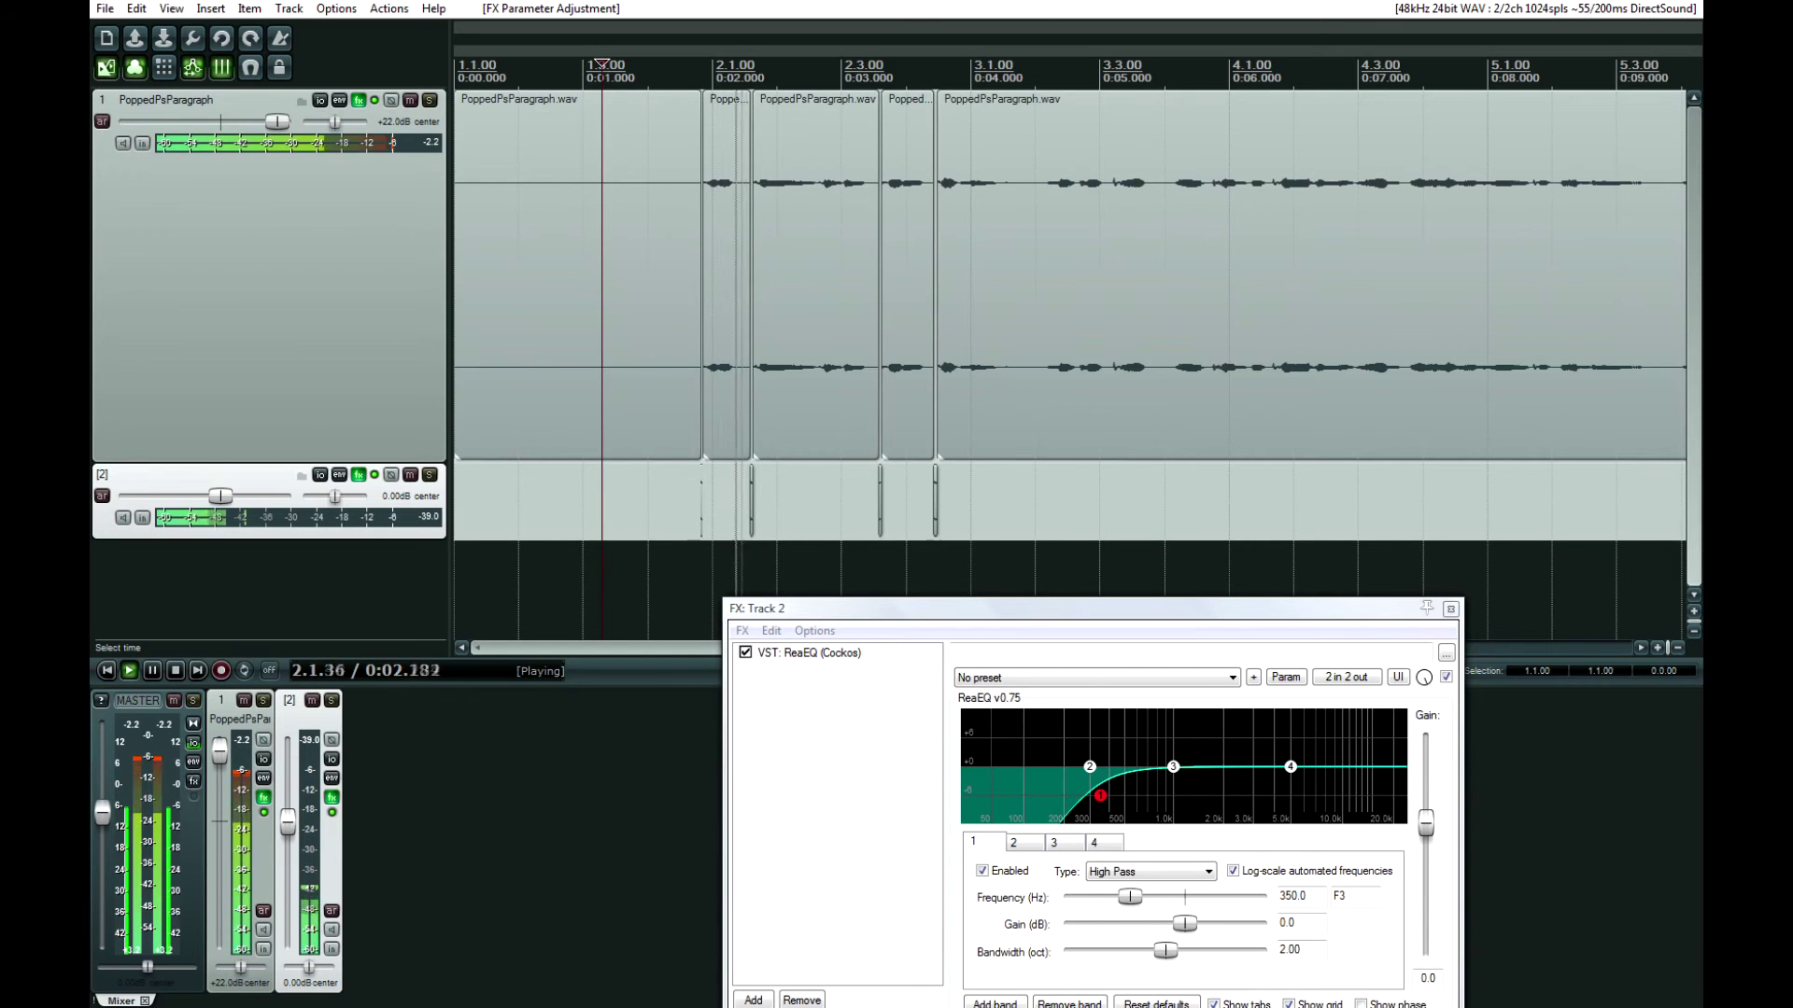
pyautogui.click(602, 70)
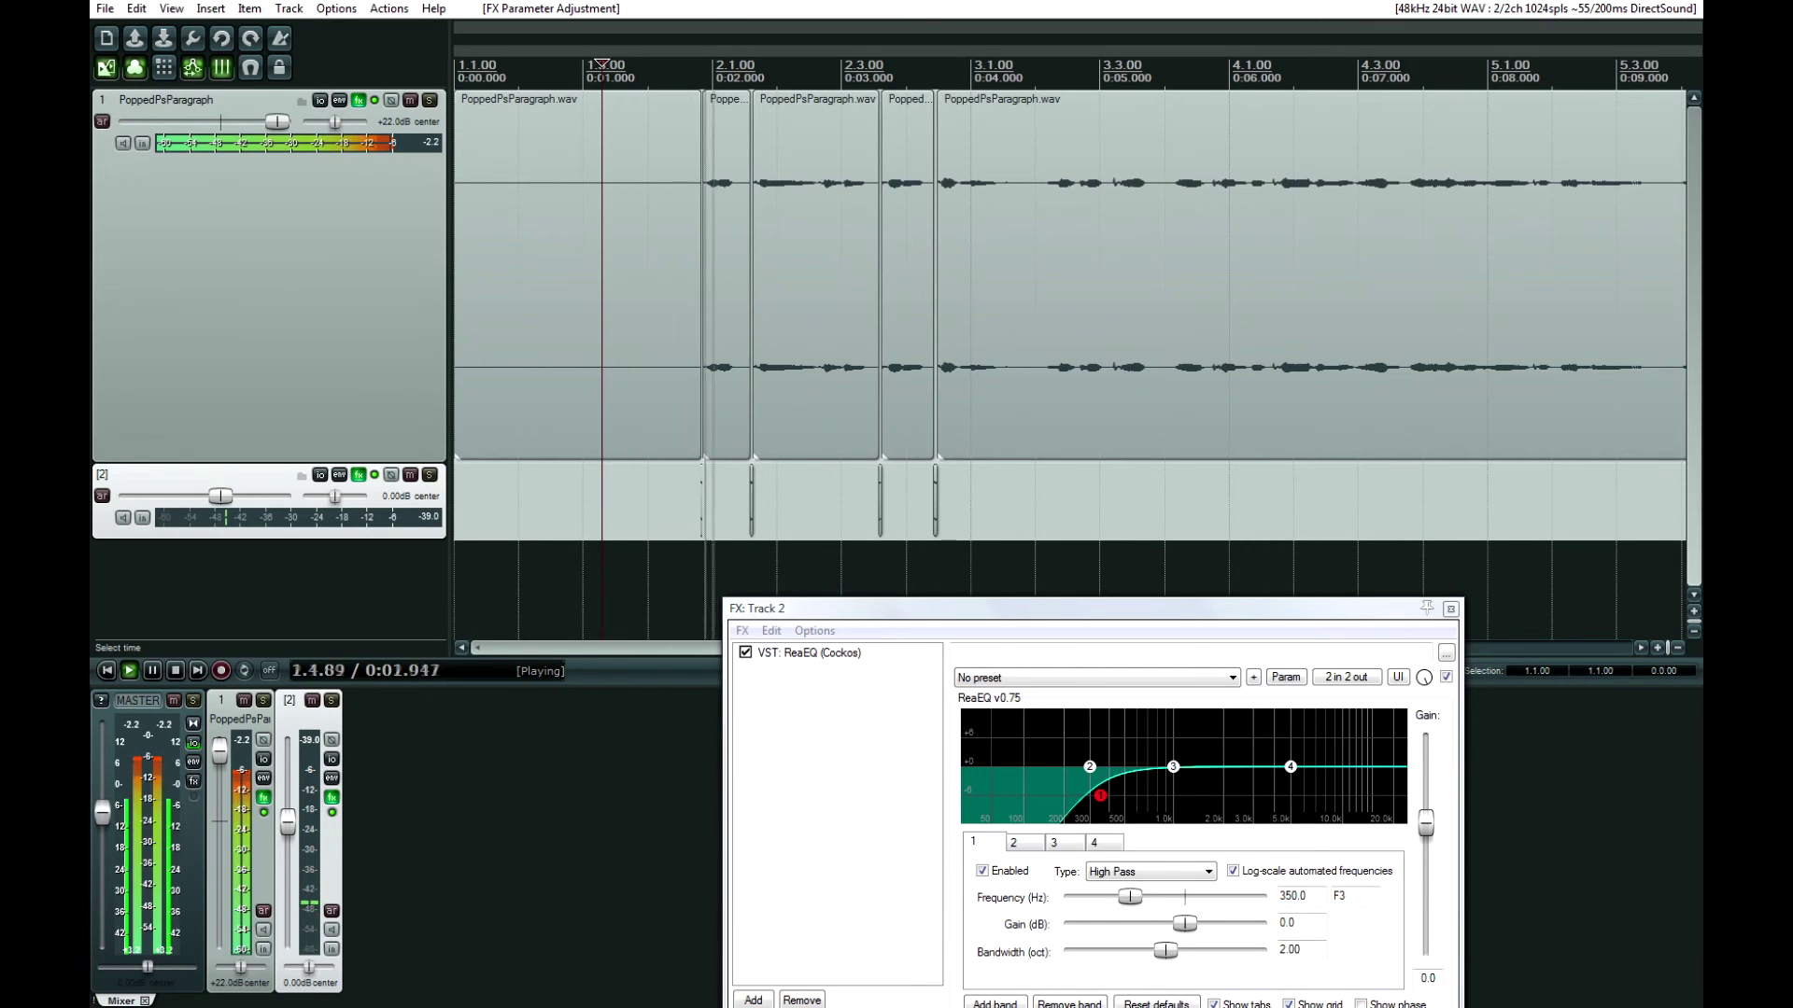
pyautogui.press('space')
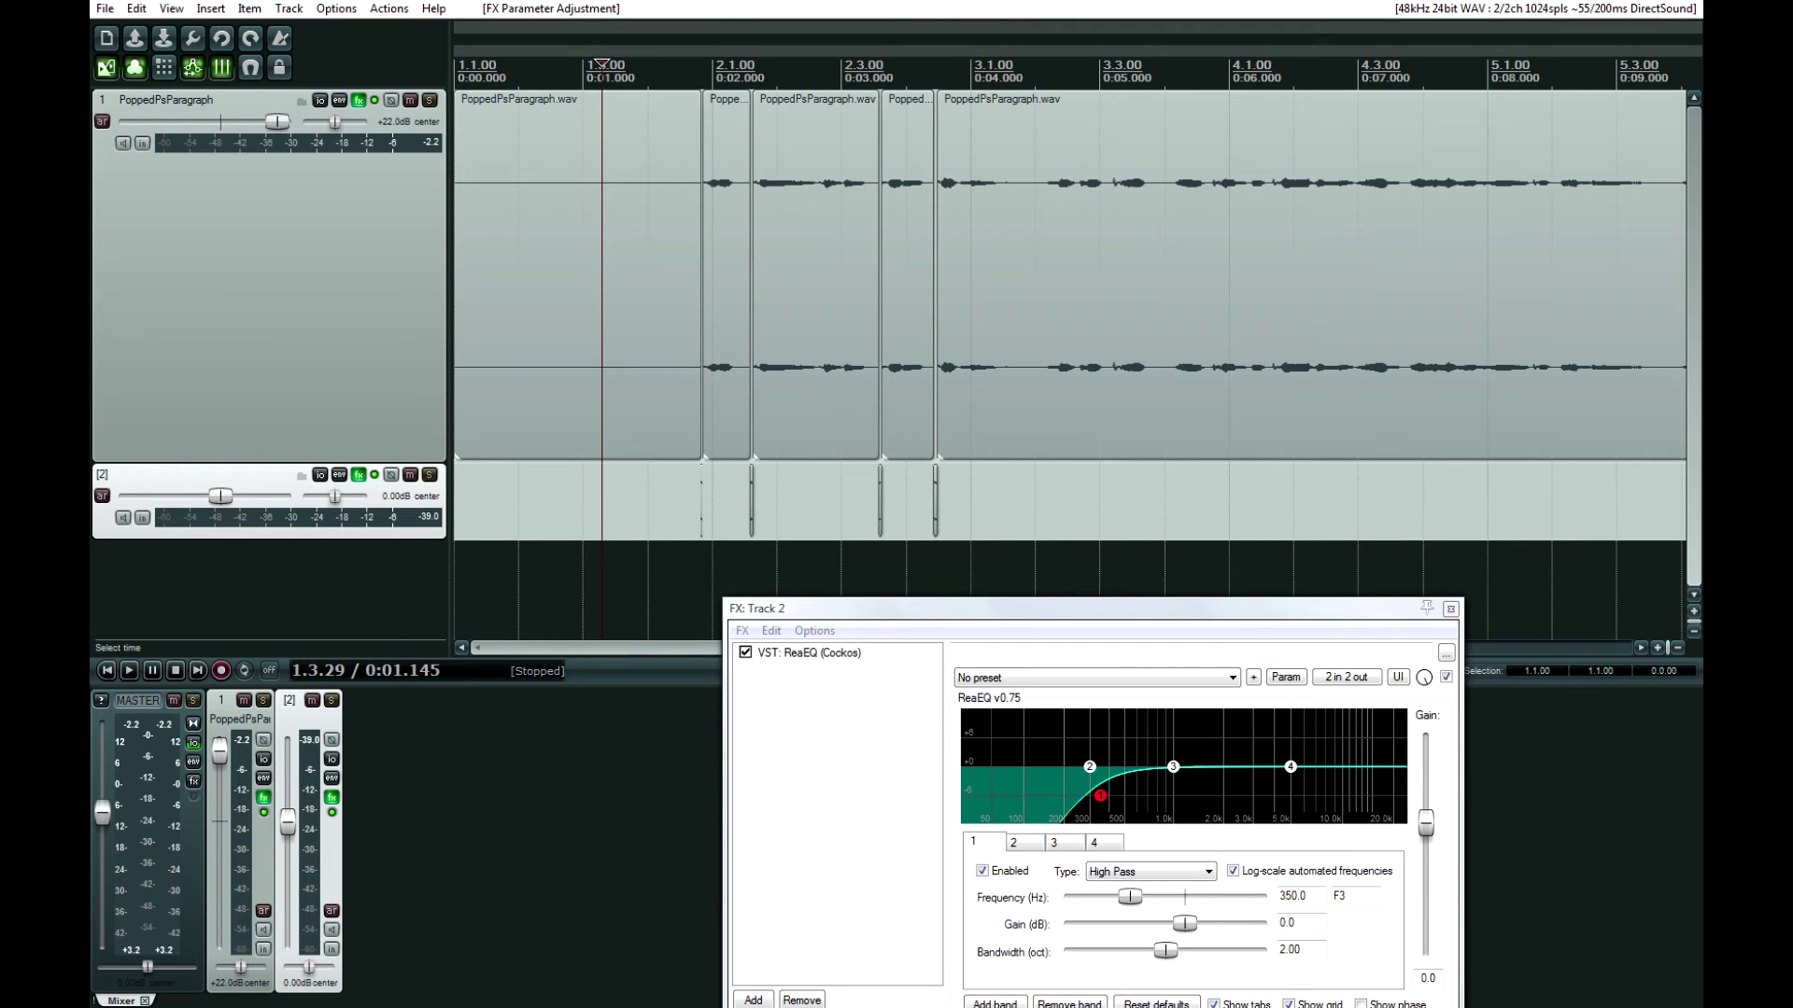
pyautogui.click(553, 504)
pyautogui.press('space')
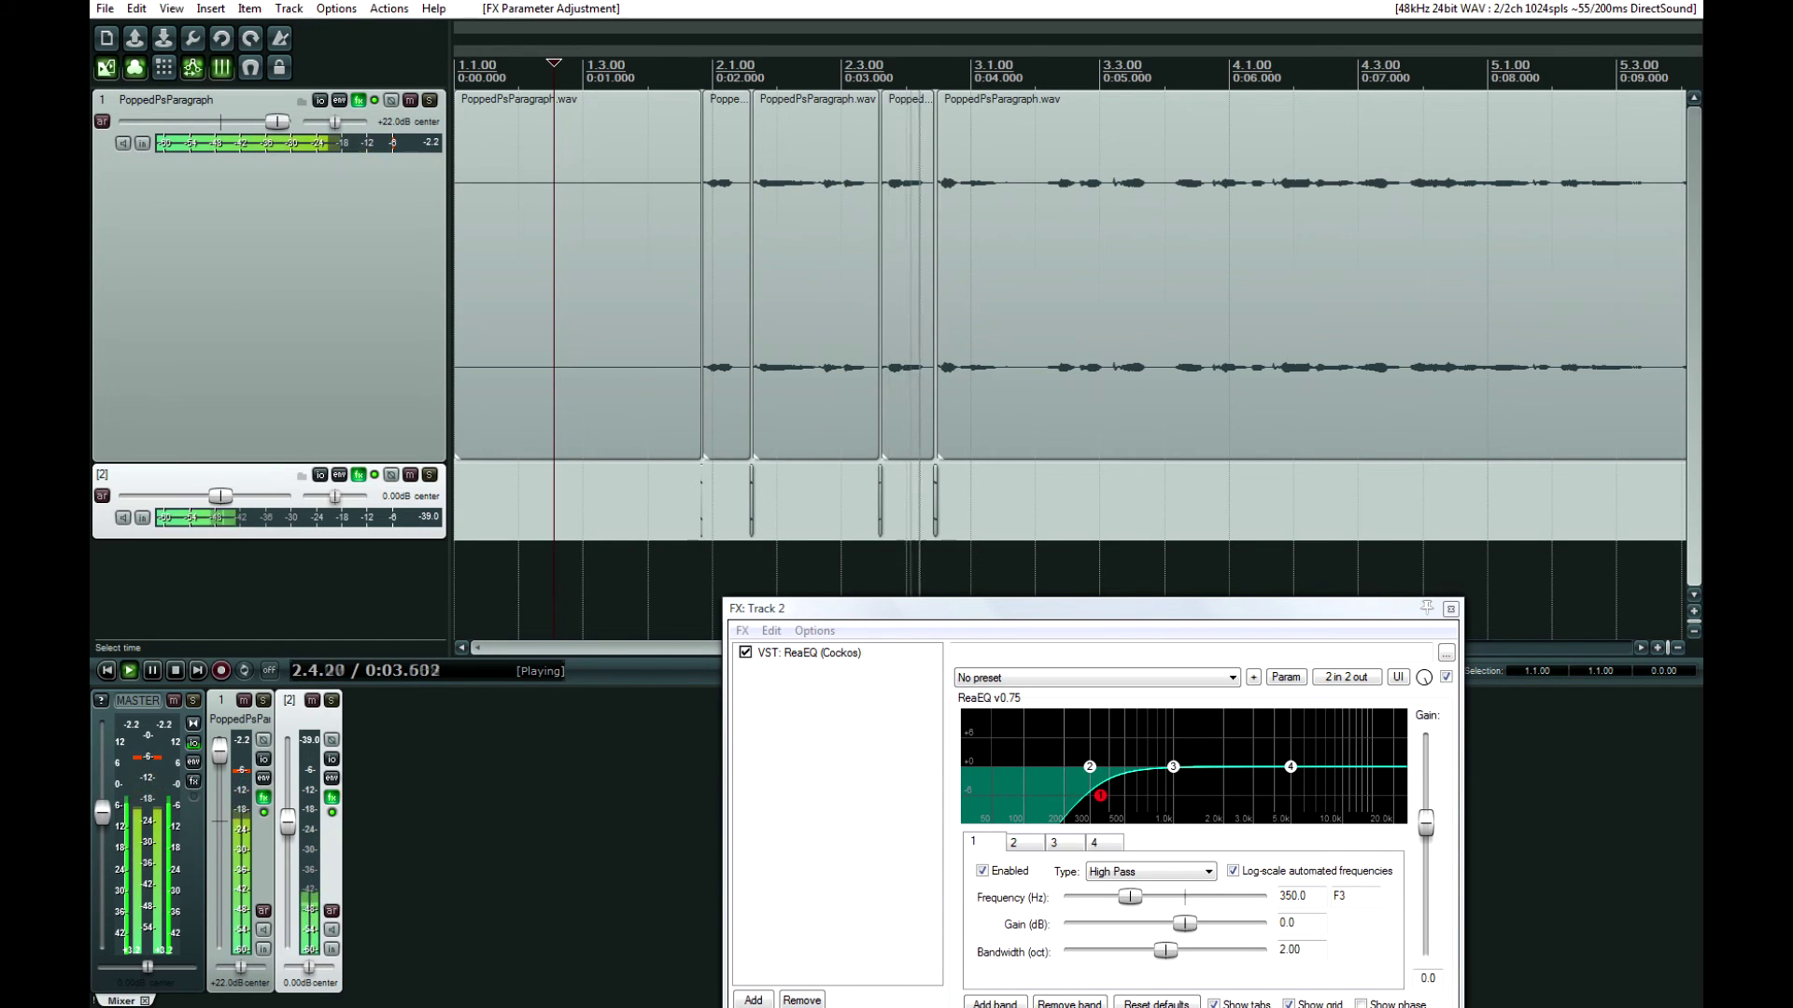
pyautogui.press('space')
# Step: Bypass track 2's effects and play the popped passage twice from before the first pop for comparison
pyautogui.click(663, 504)
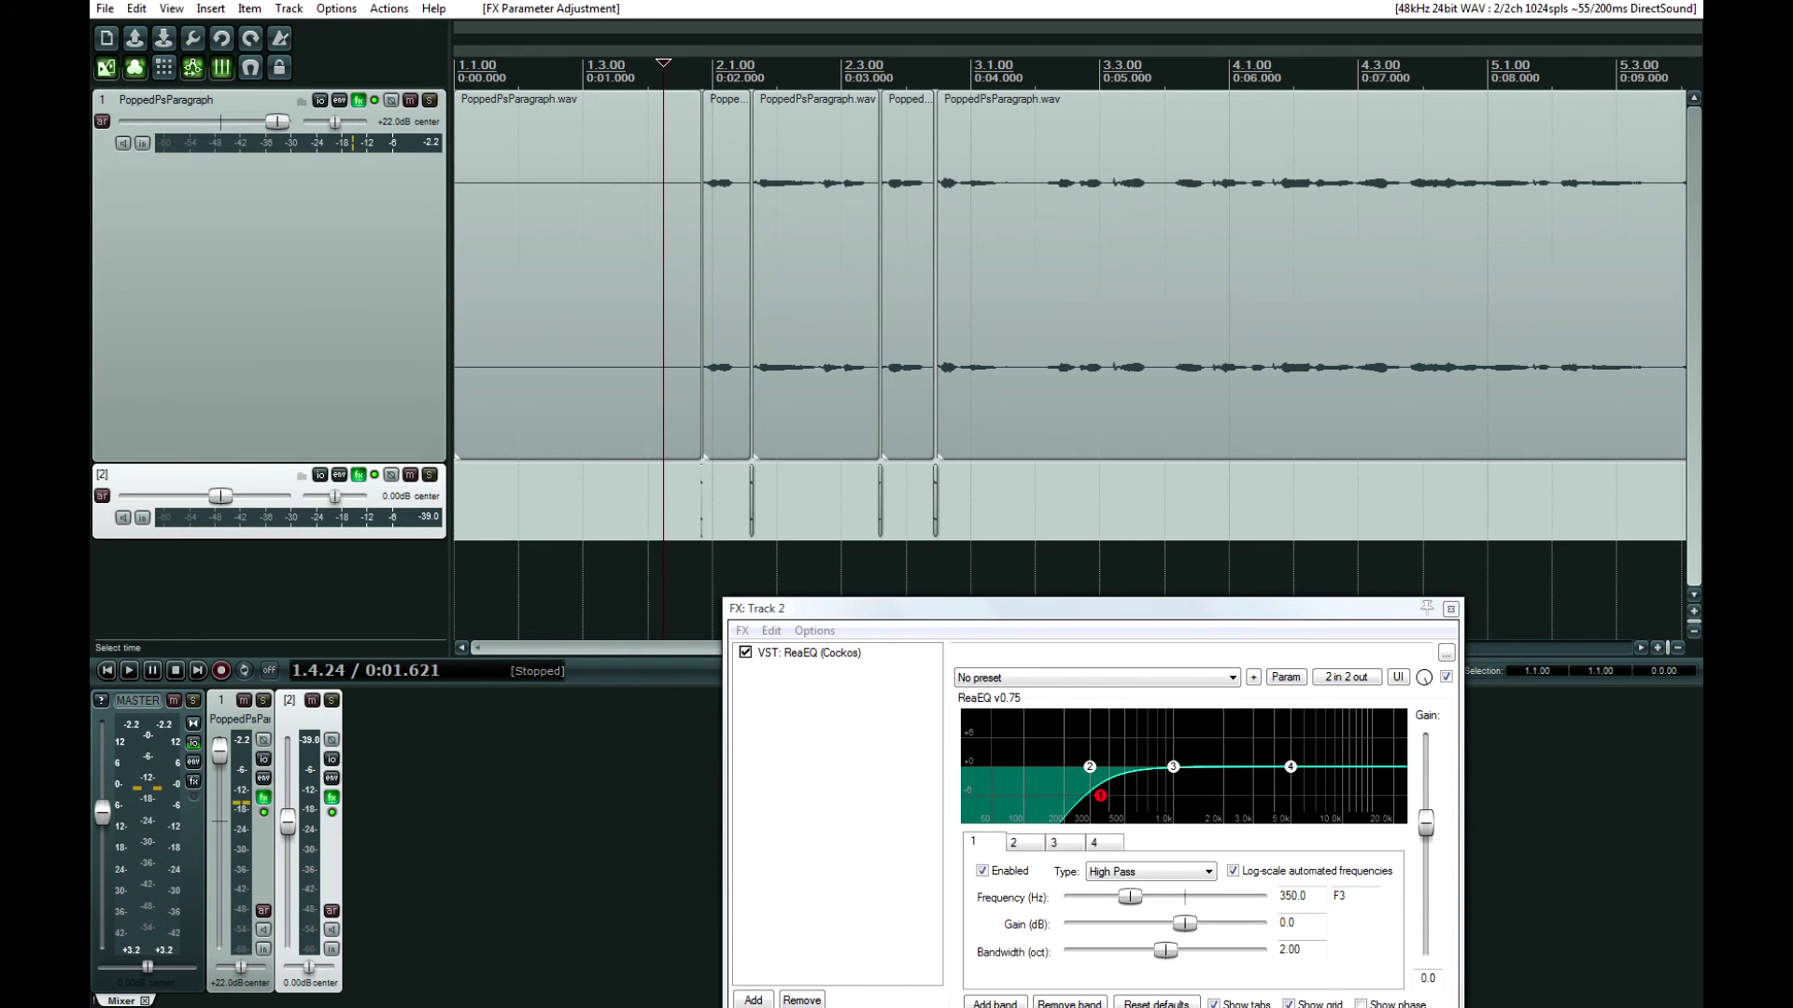
pyautogui.click(374, 475)
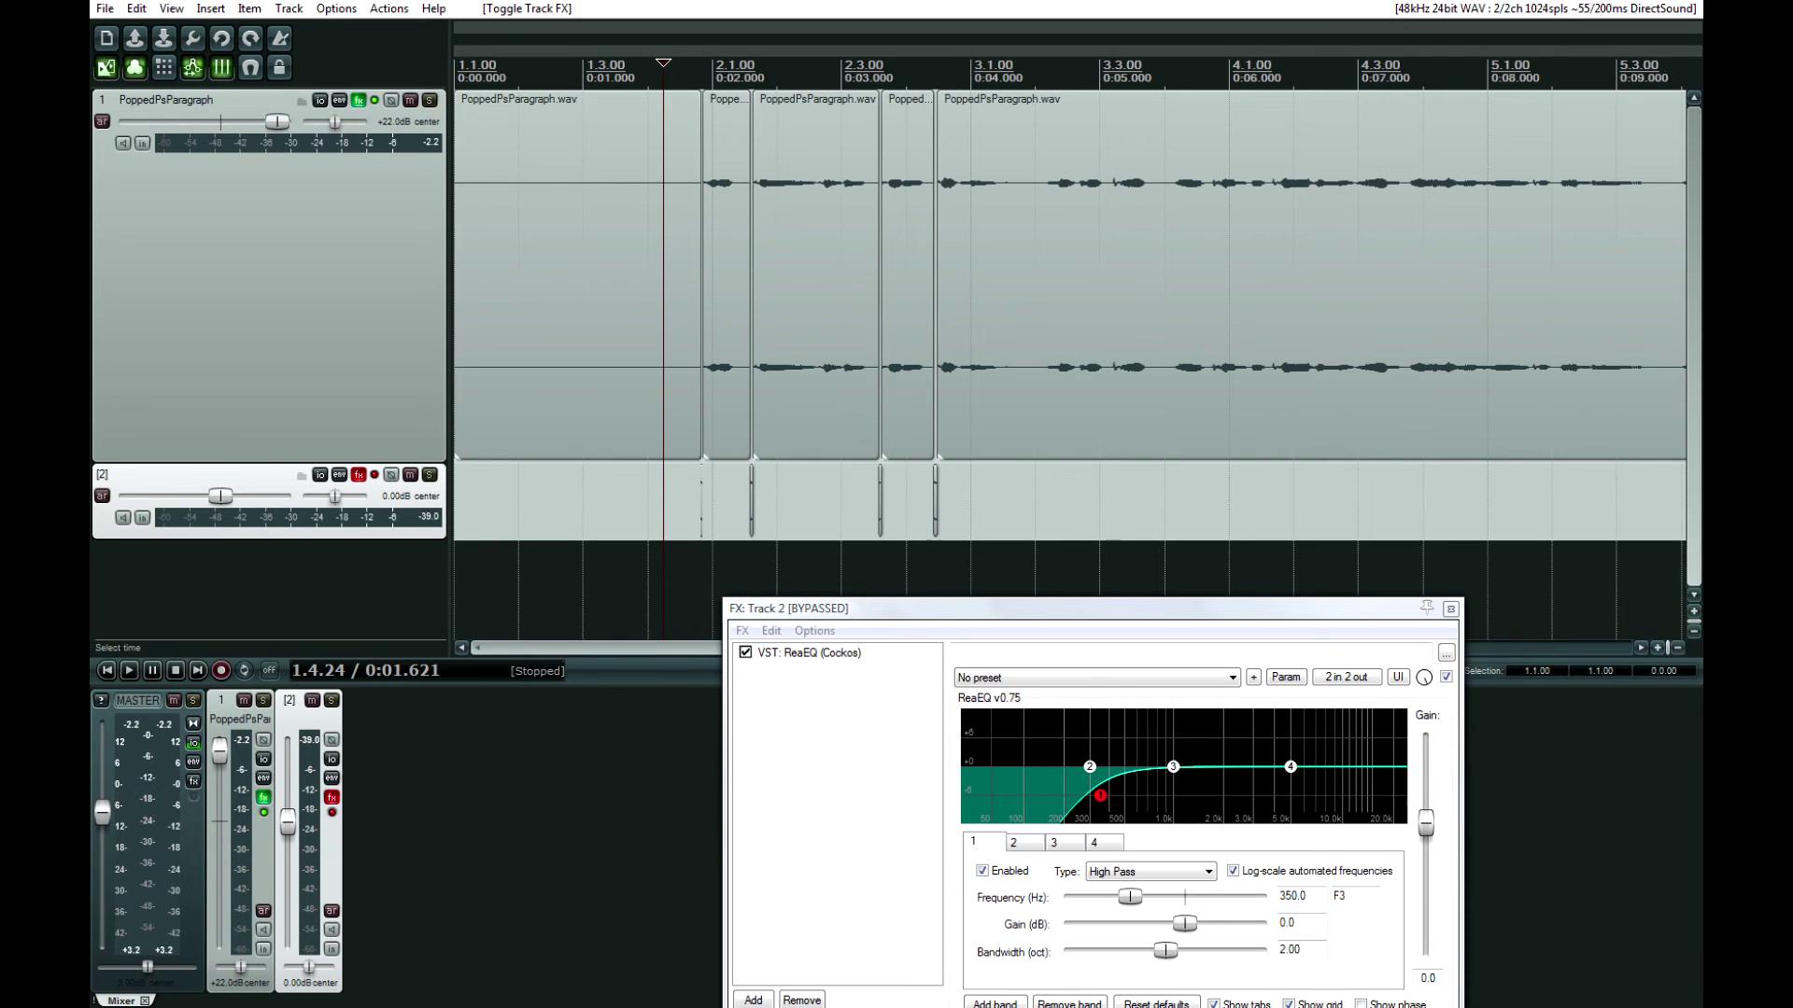
pyautogui.press('space')
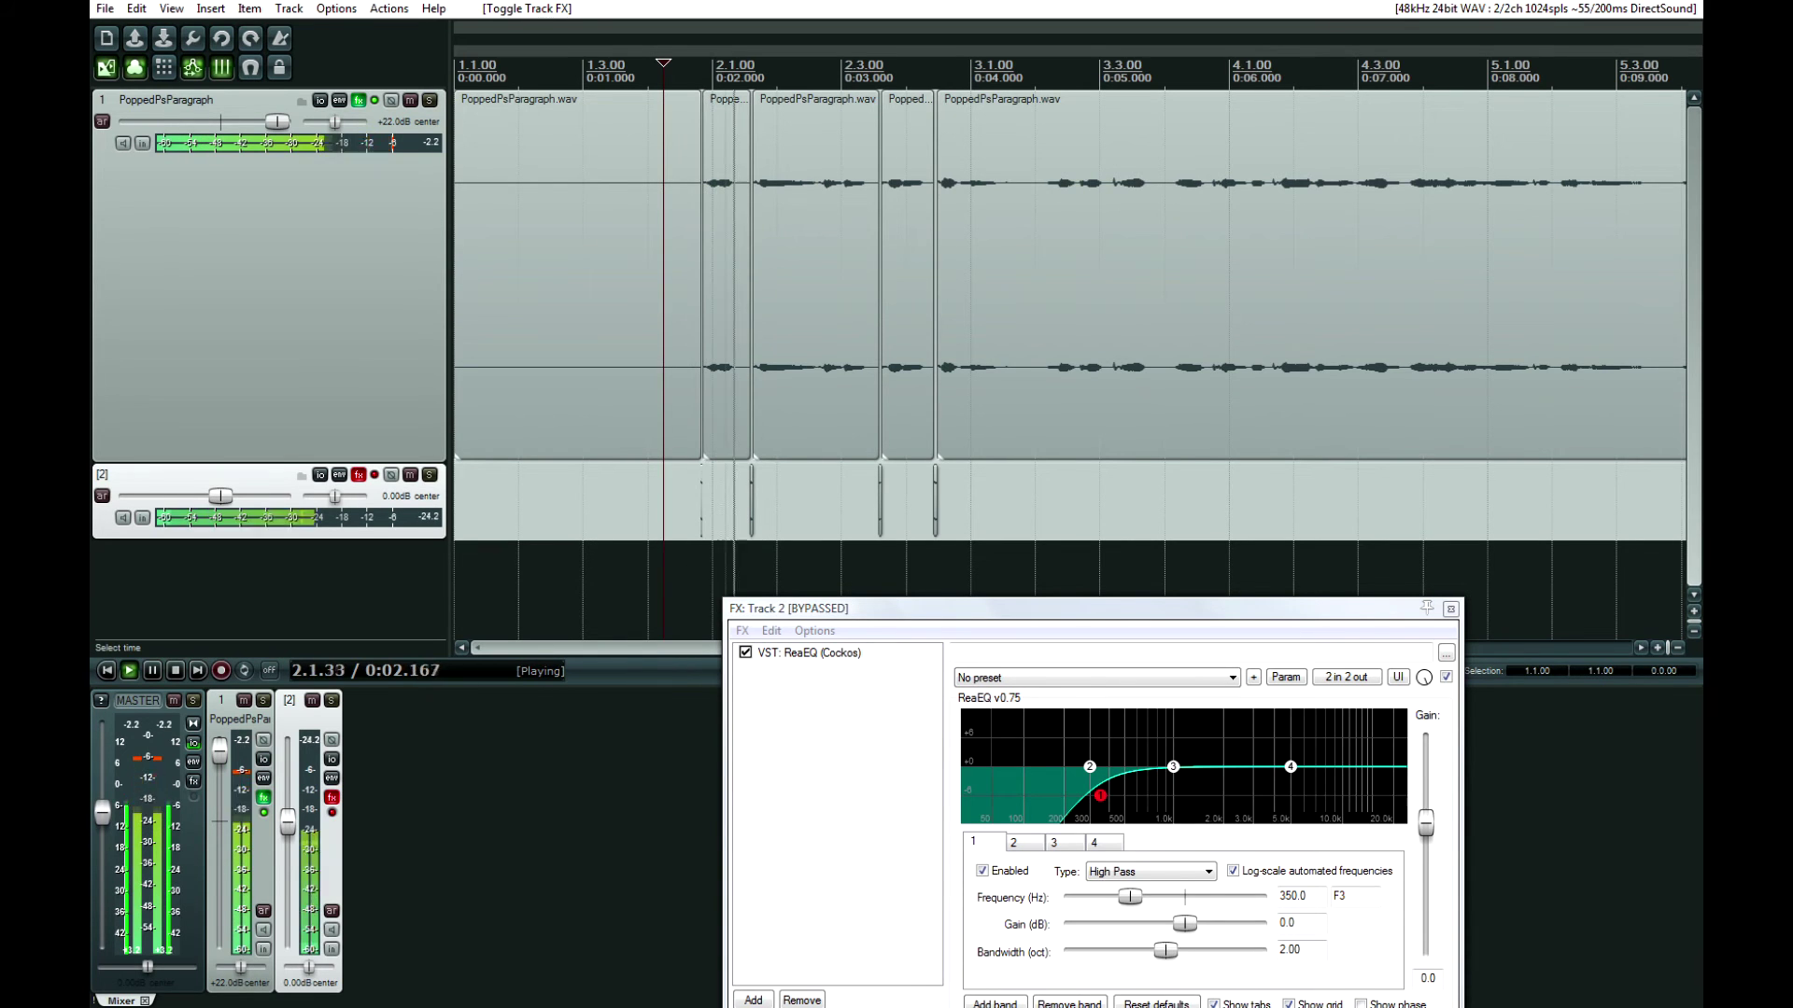
pyautogui.press('space')
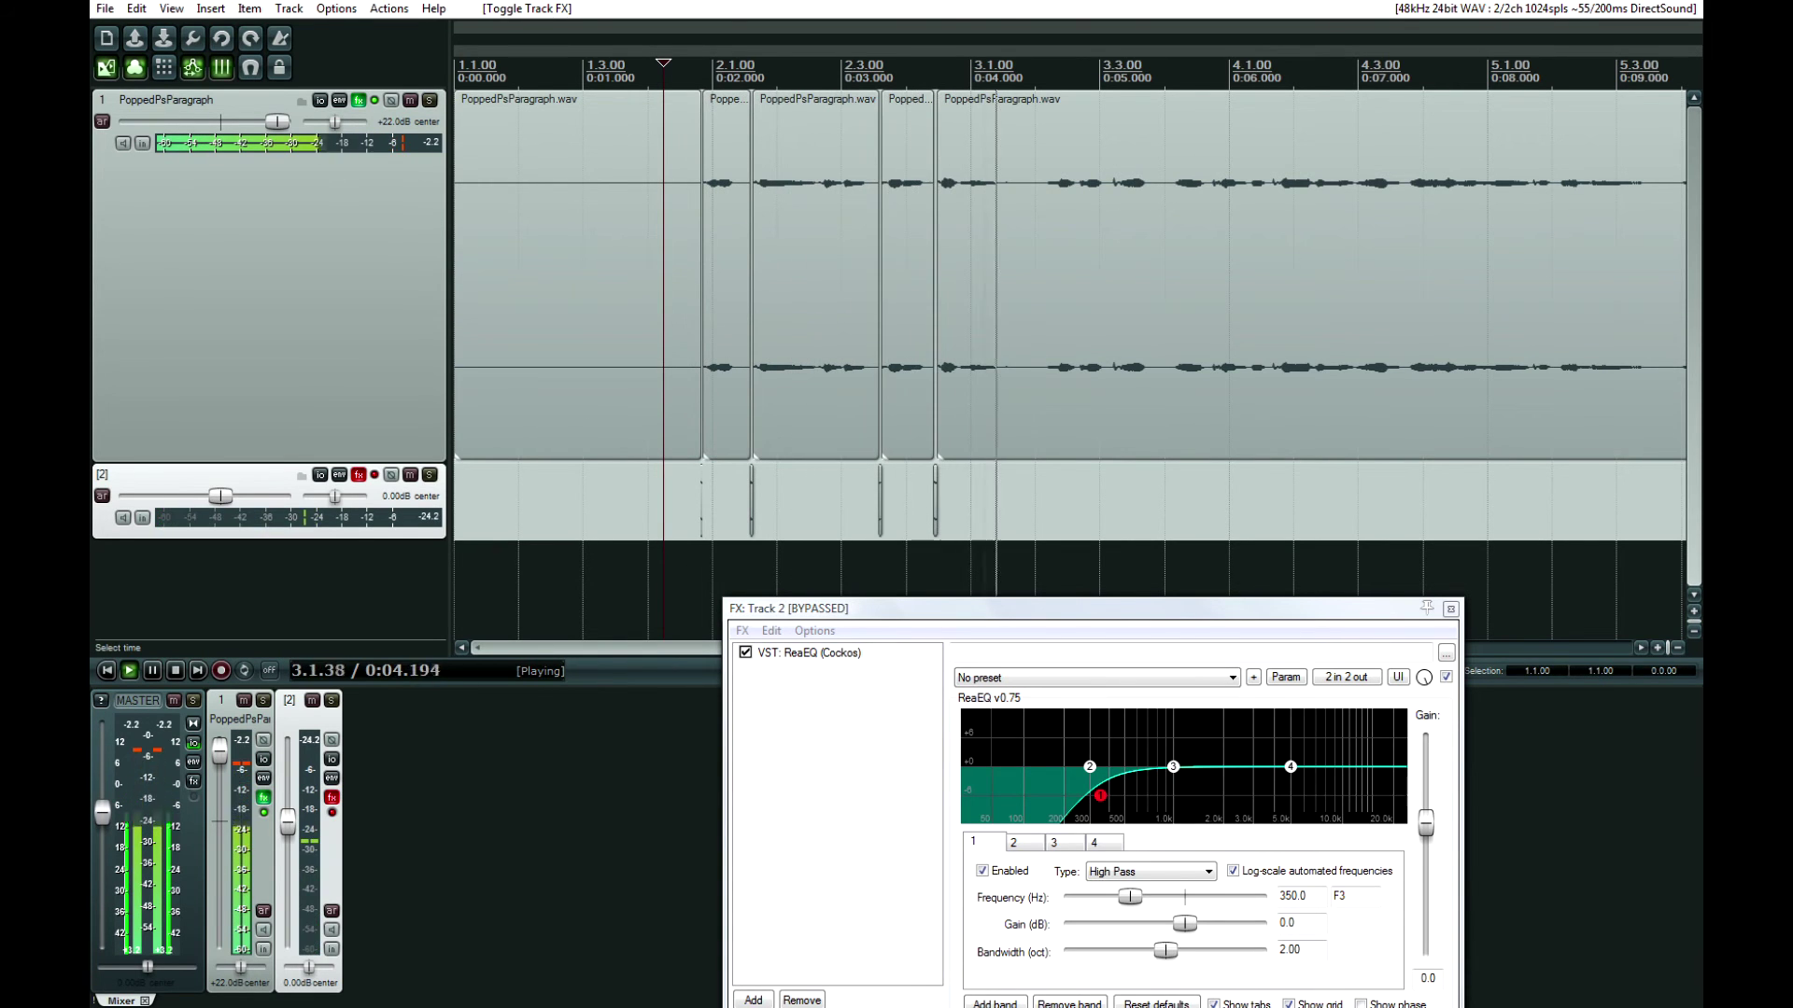
pyautogui.click(646, 523)
pyautogui.press('space')
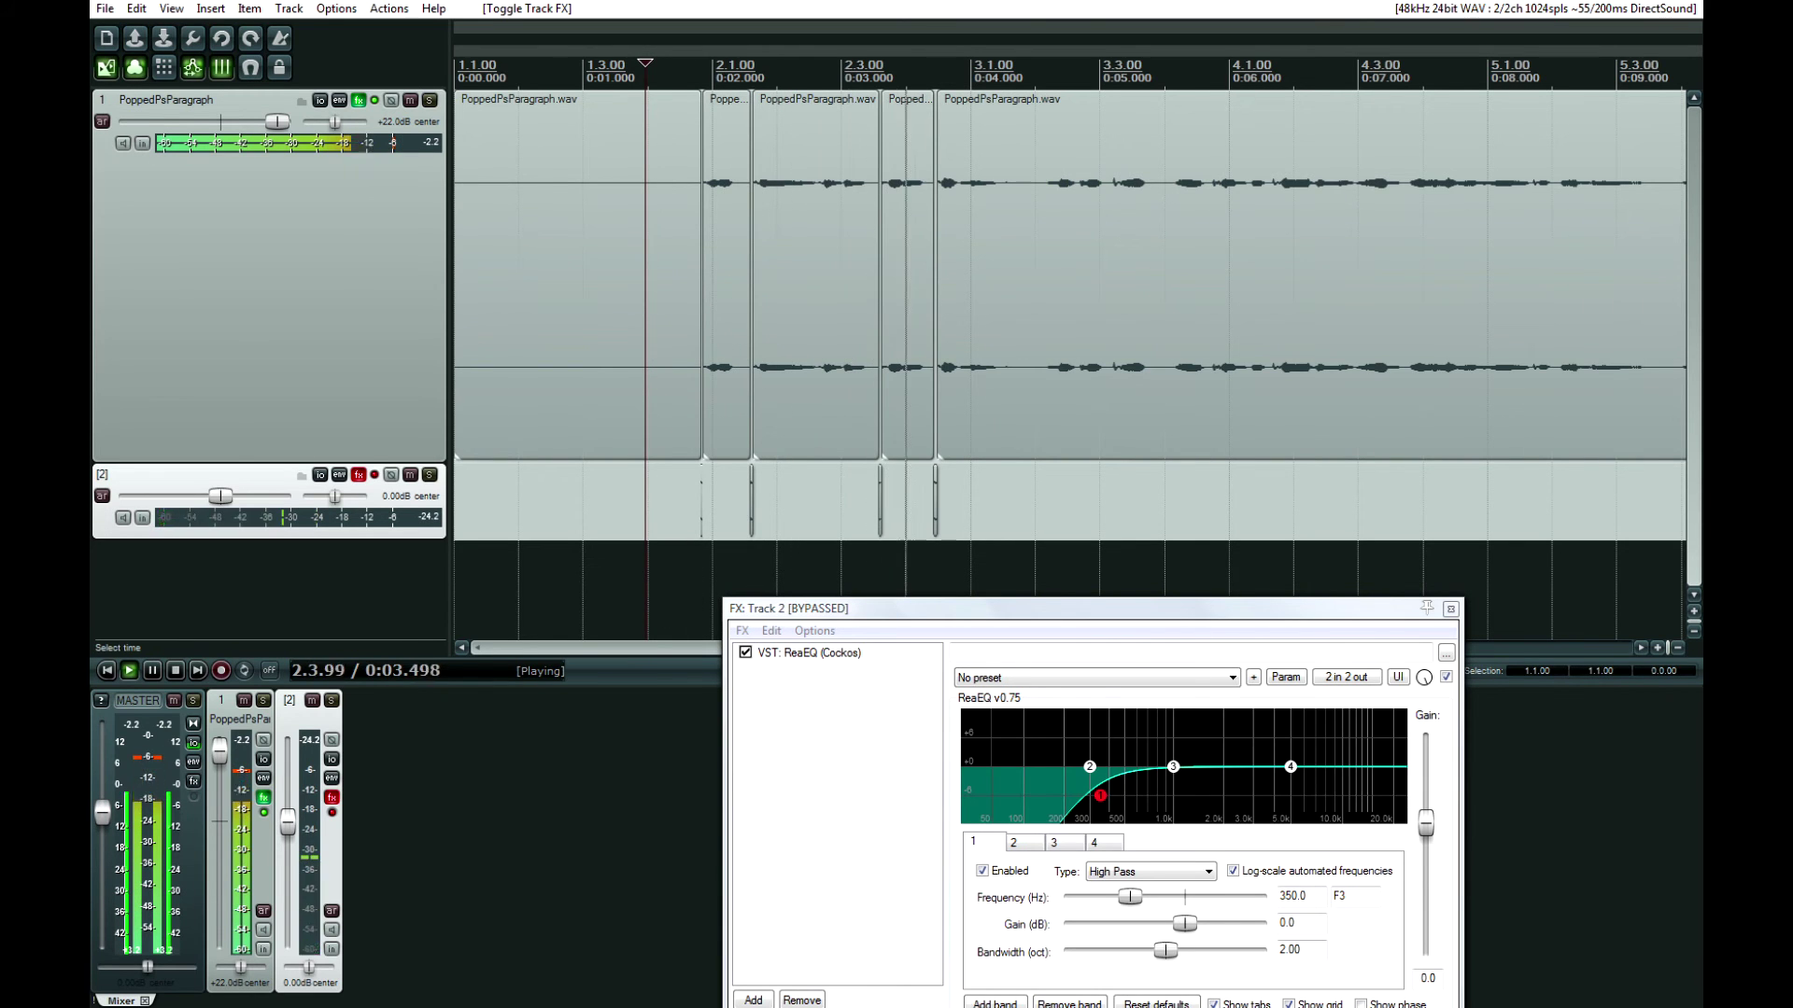
# Step: Replay the popped passage from before the first pop with track 2's effects still bypassed
pyautogui.press('space')
pyautogui.click(628, 523)
pyautogui.press('space')
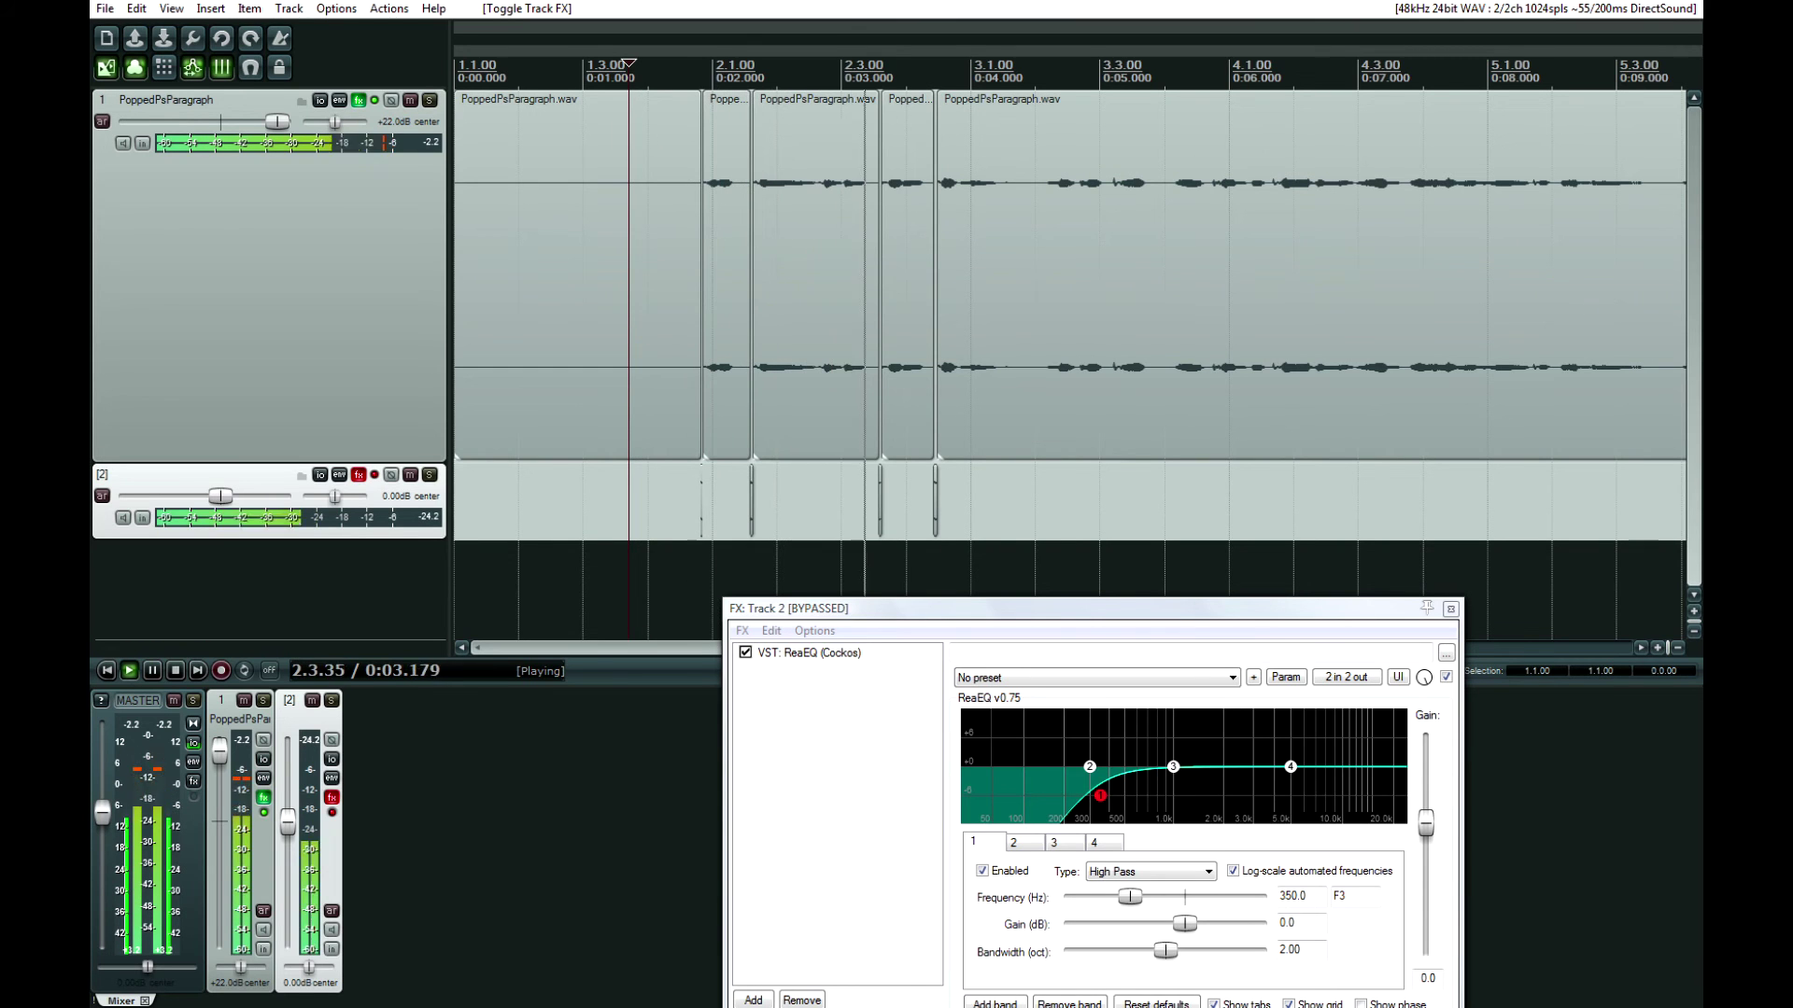
pyautogui.press('space')
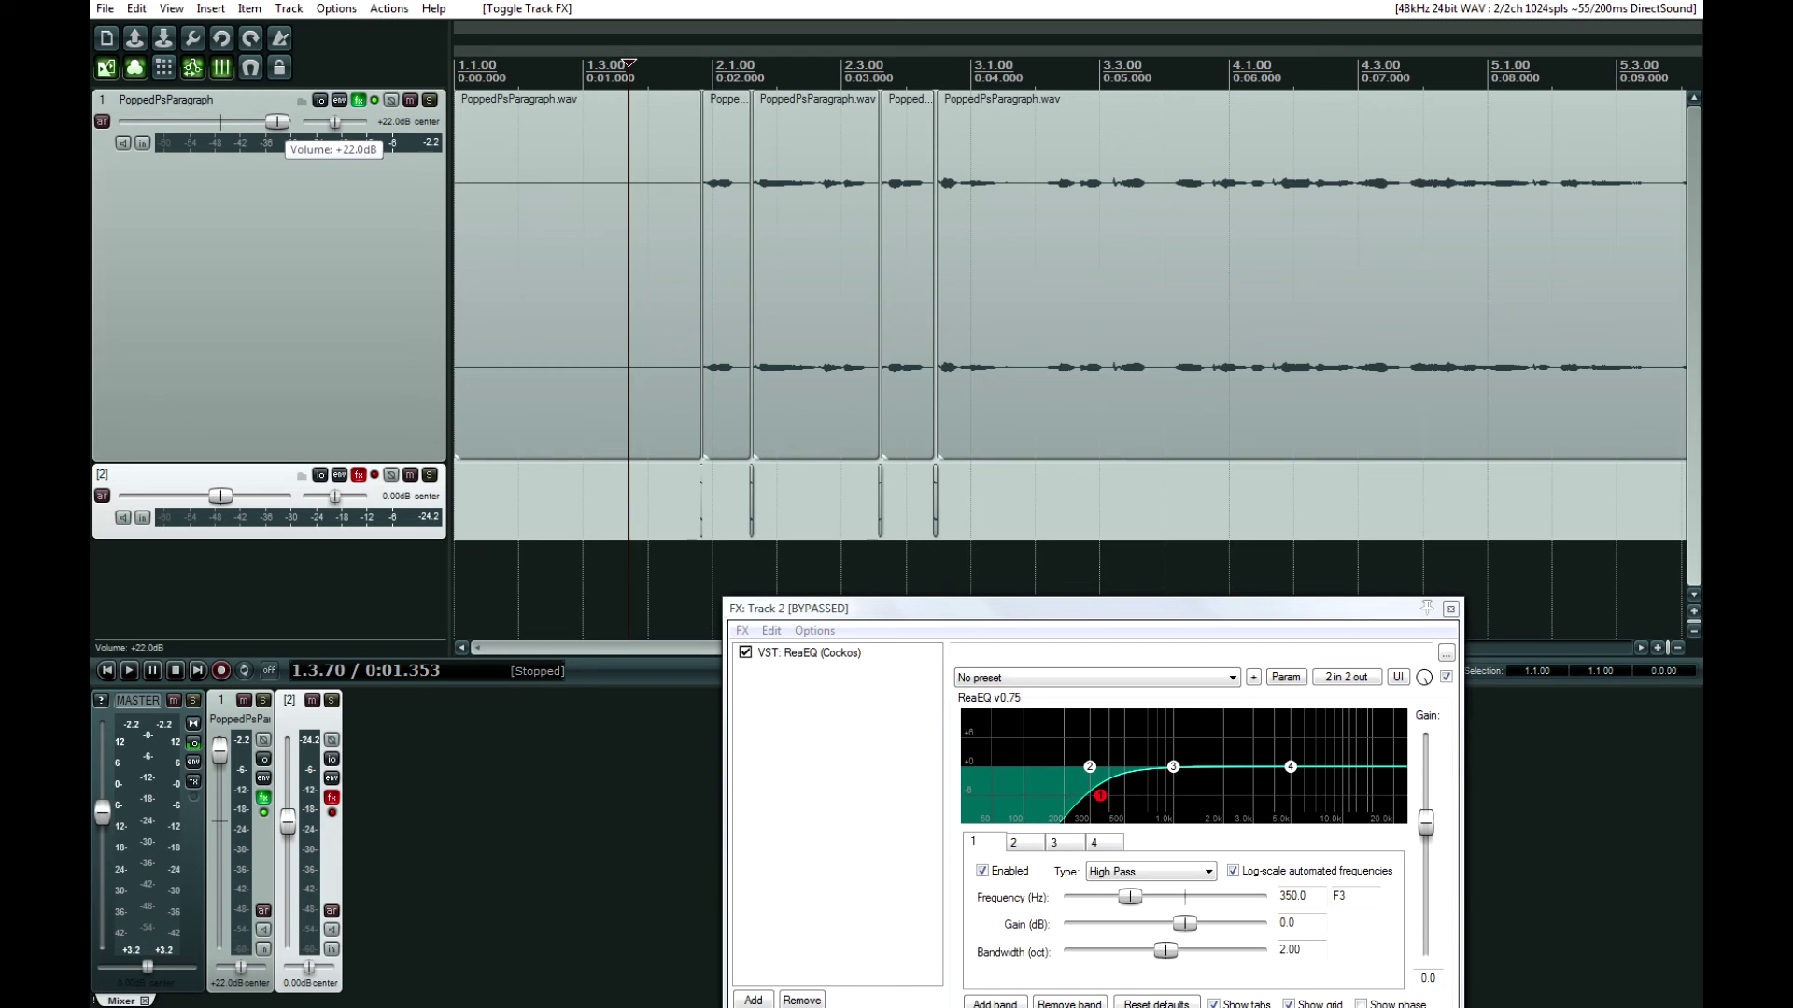
# Step: Set track 2's volume to +22 dB to match track 1 and play the popped passage from before the first pop
pyautogui.rightClick(220, 494)
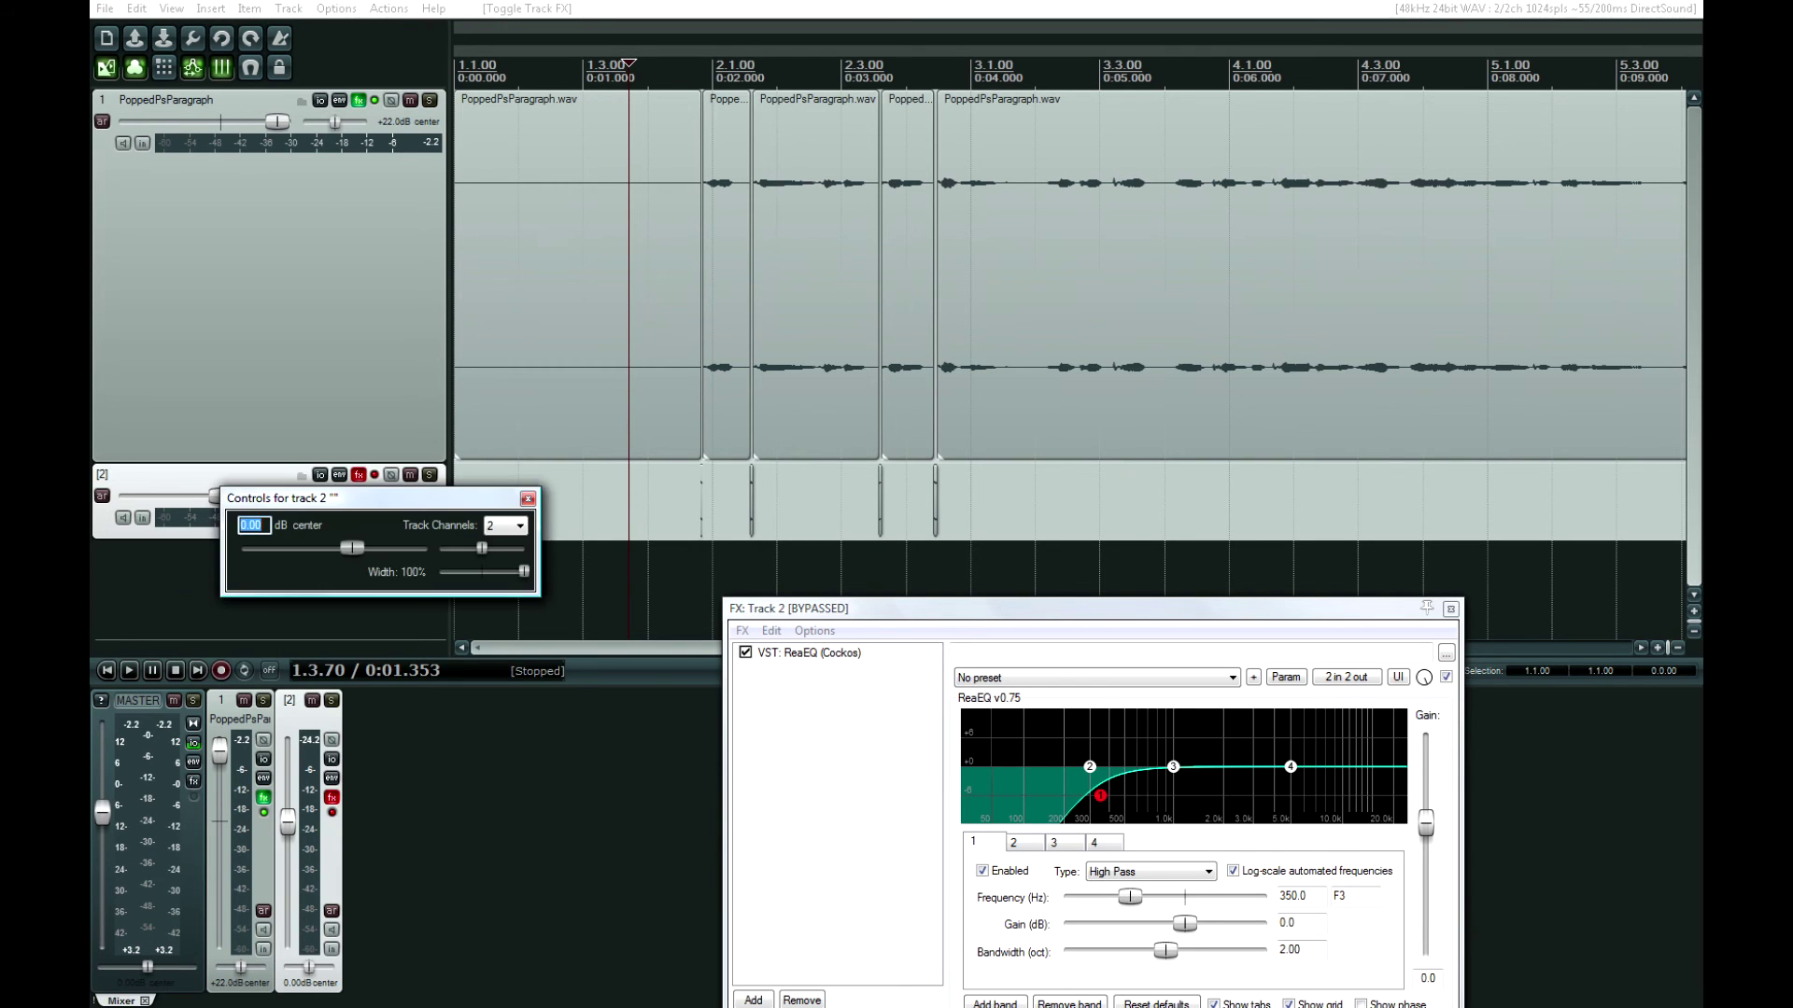
pyautogui.press('Return')
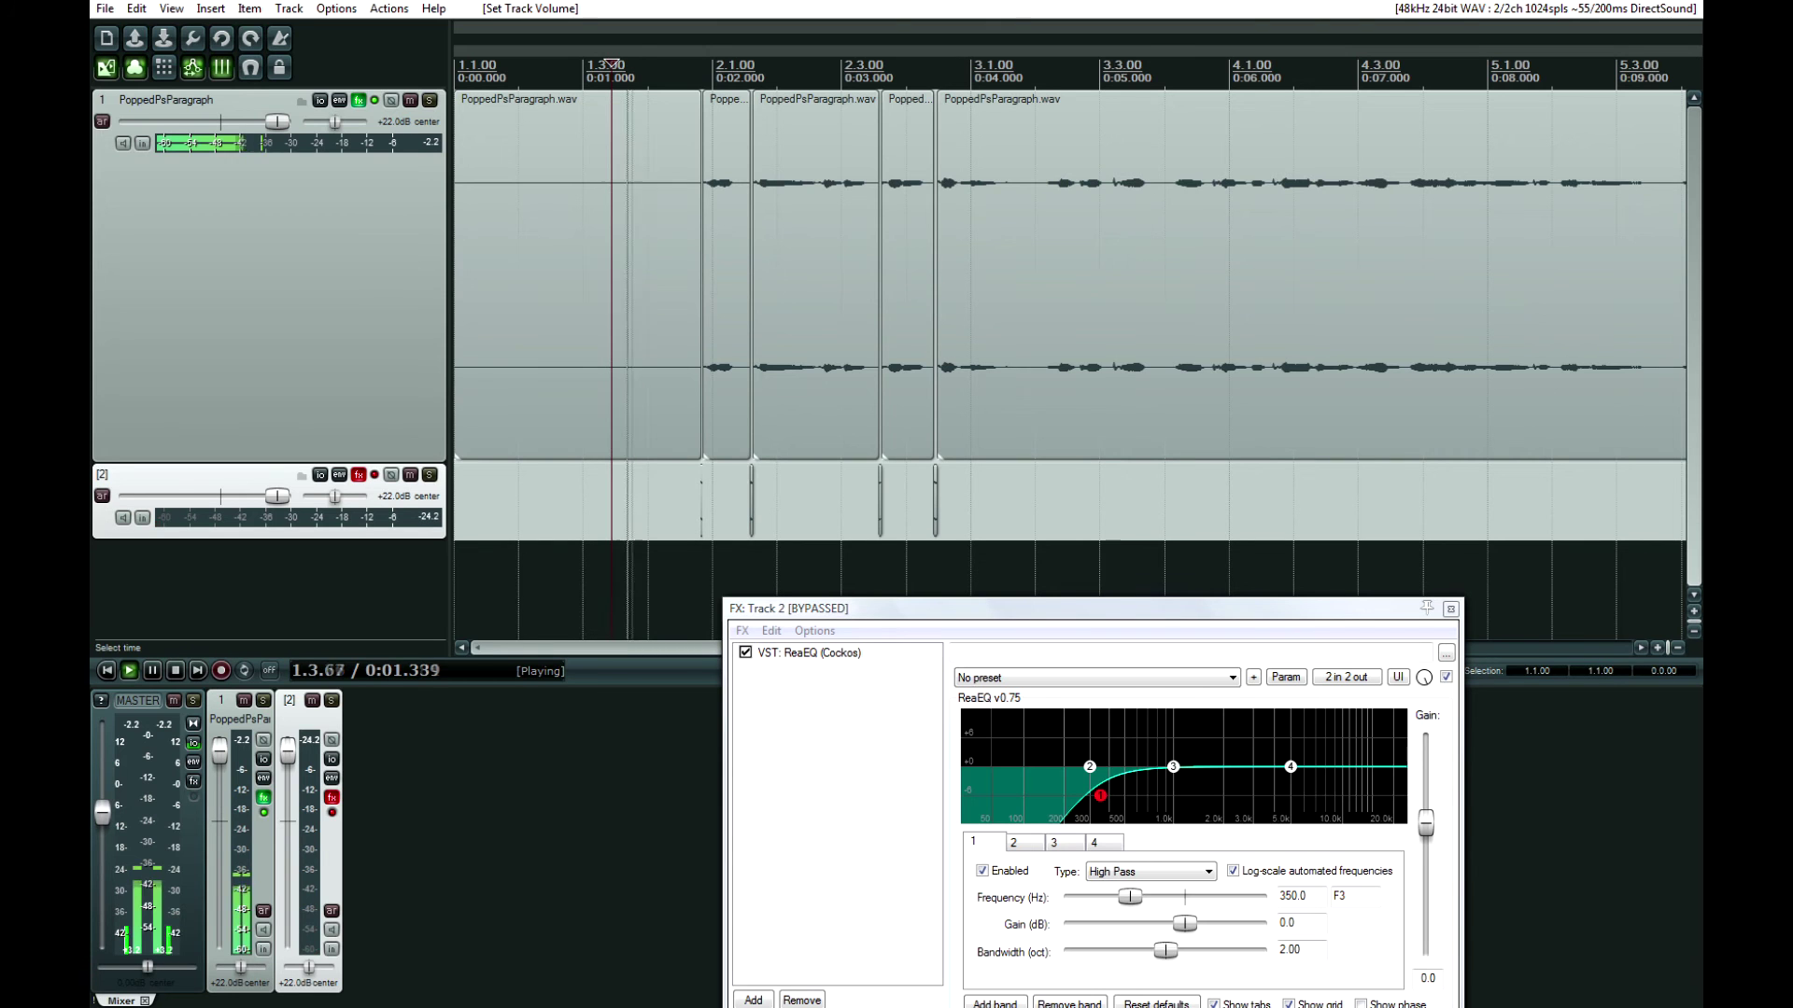
pyautogui.press('space')
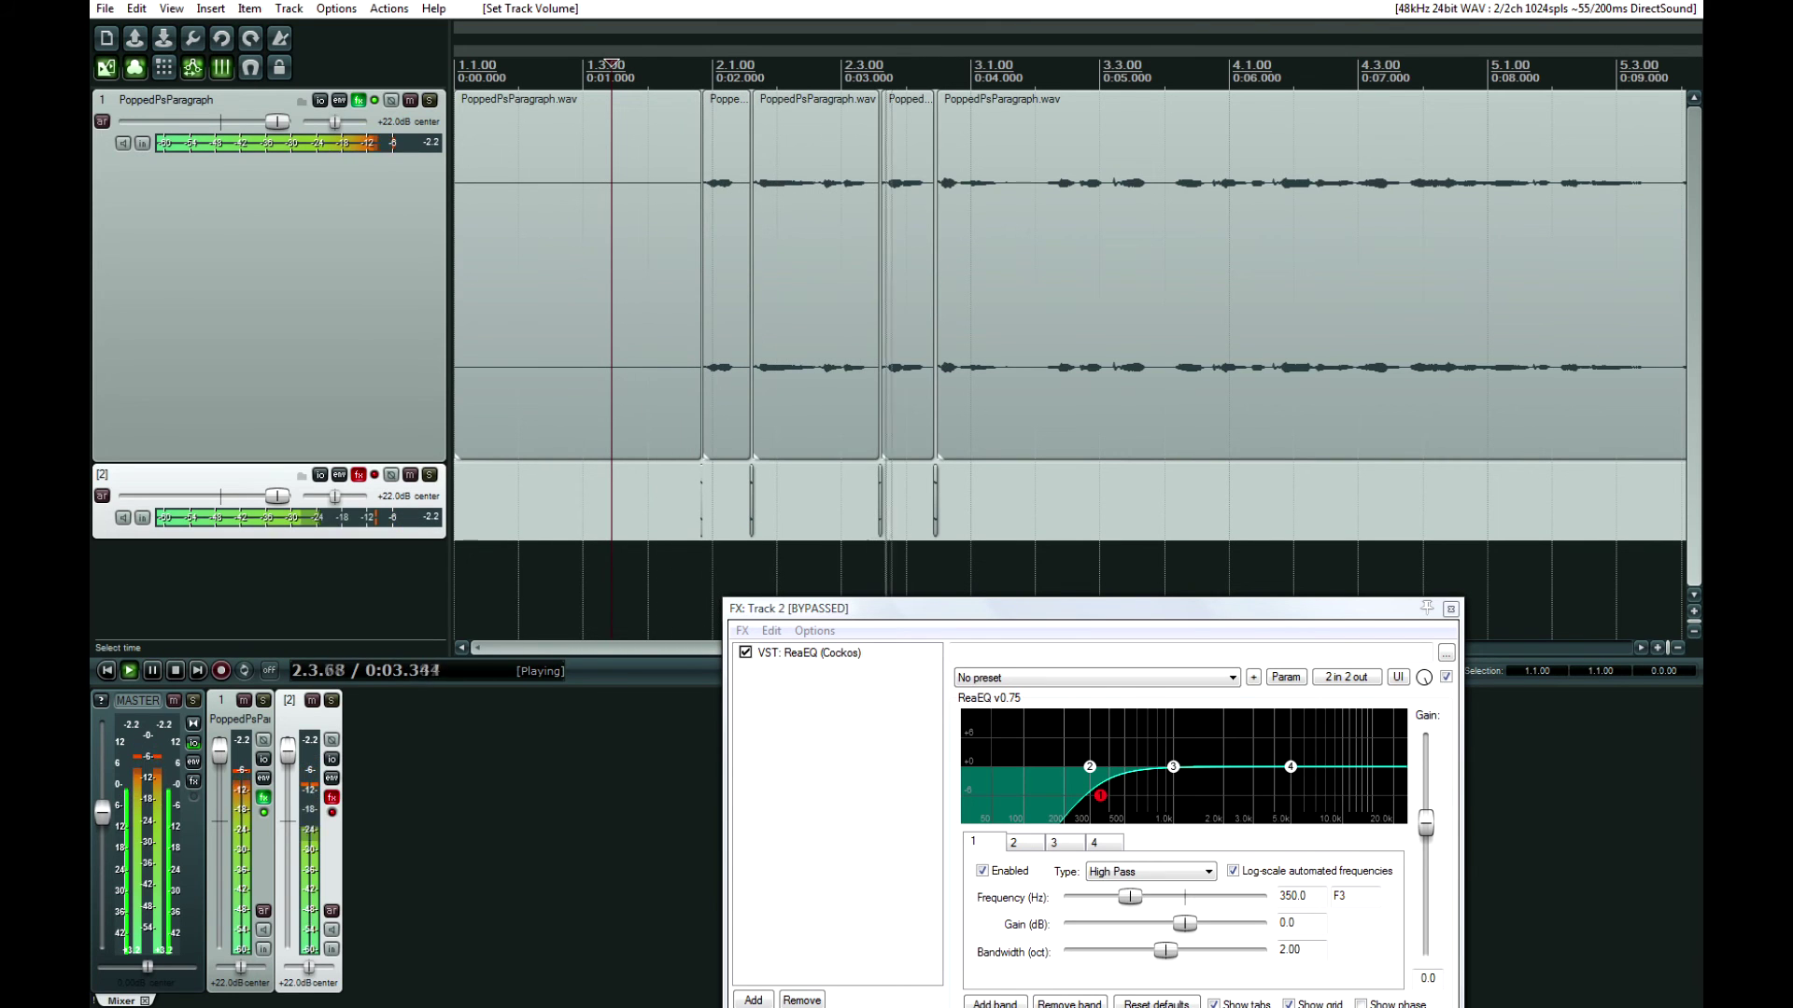
pyautogui.press('space')
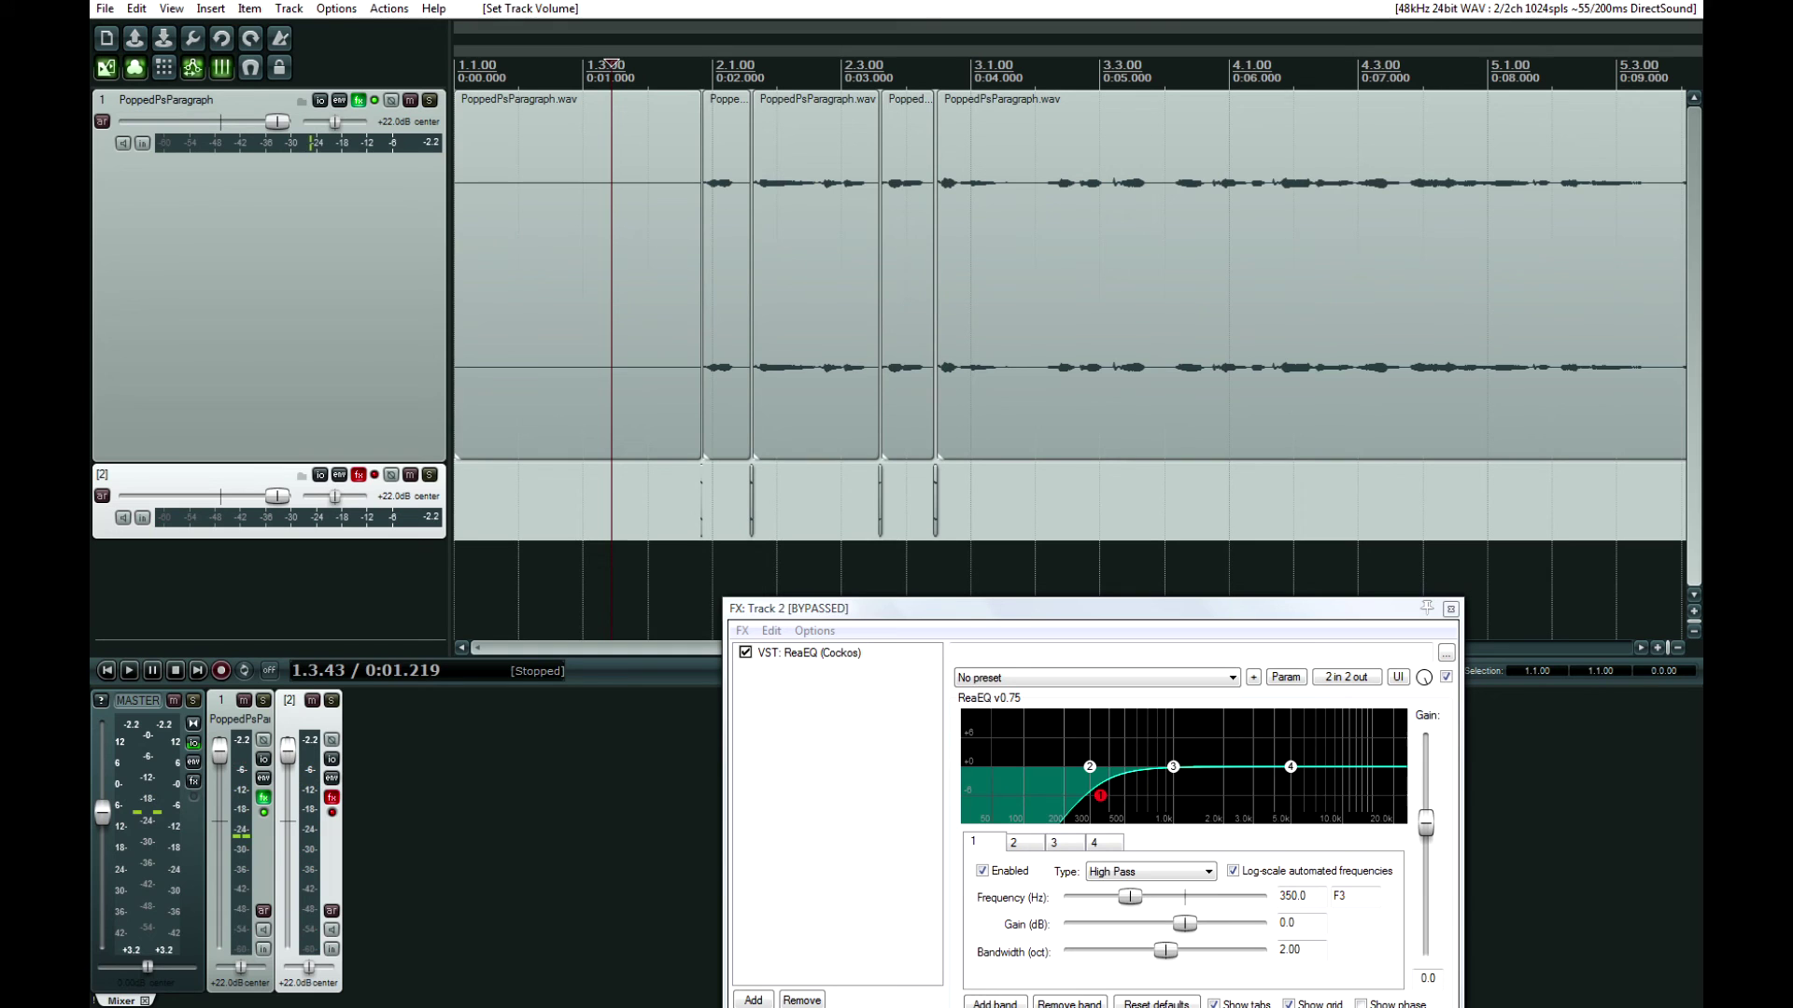
# Step: Re-enable track 2's effects and play the popped passage from before the first pop
pyautogui.click(374, 475)
pyautogui.click(578, 512)
pyautogui.press('space')
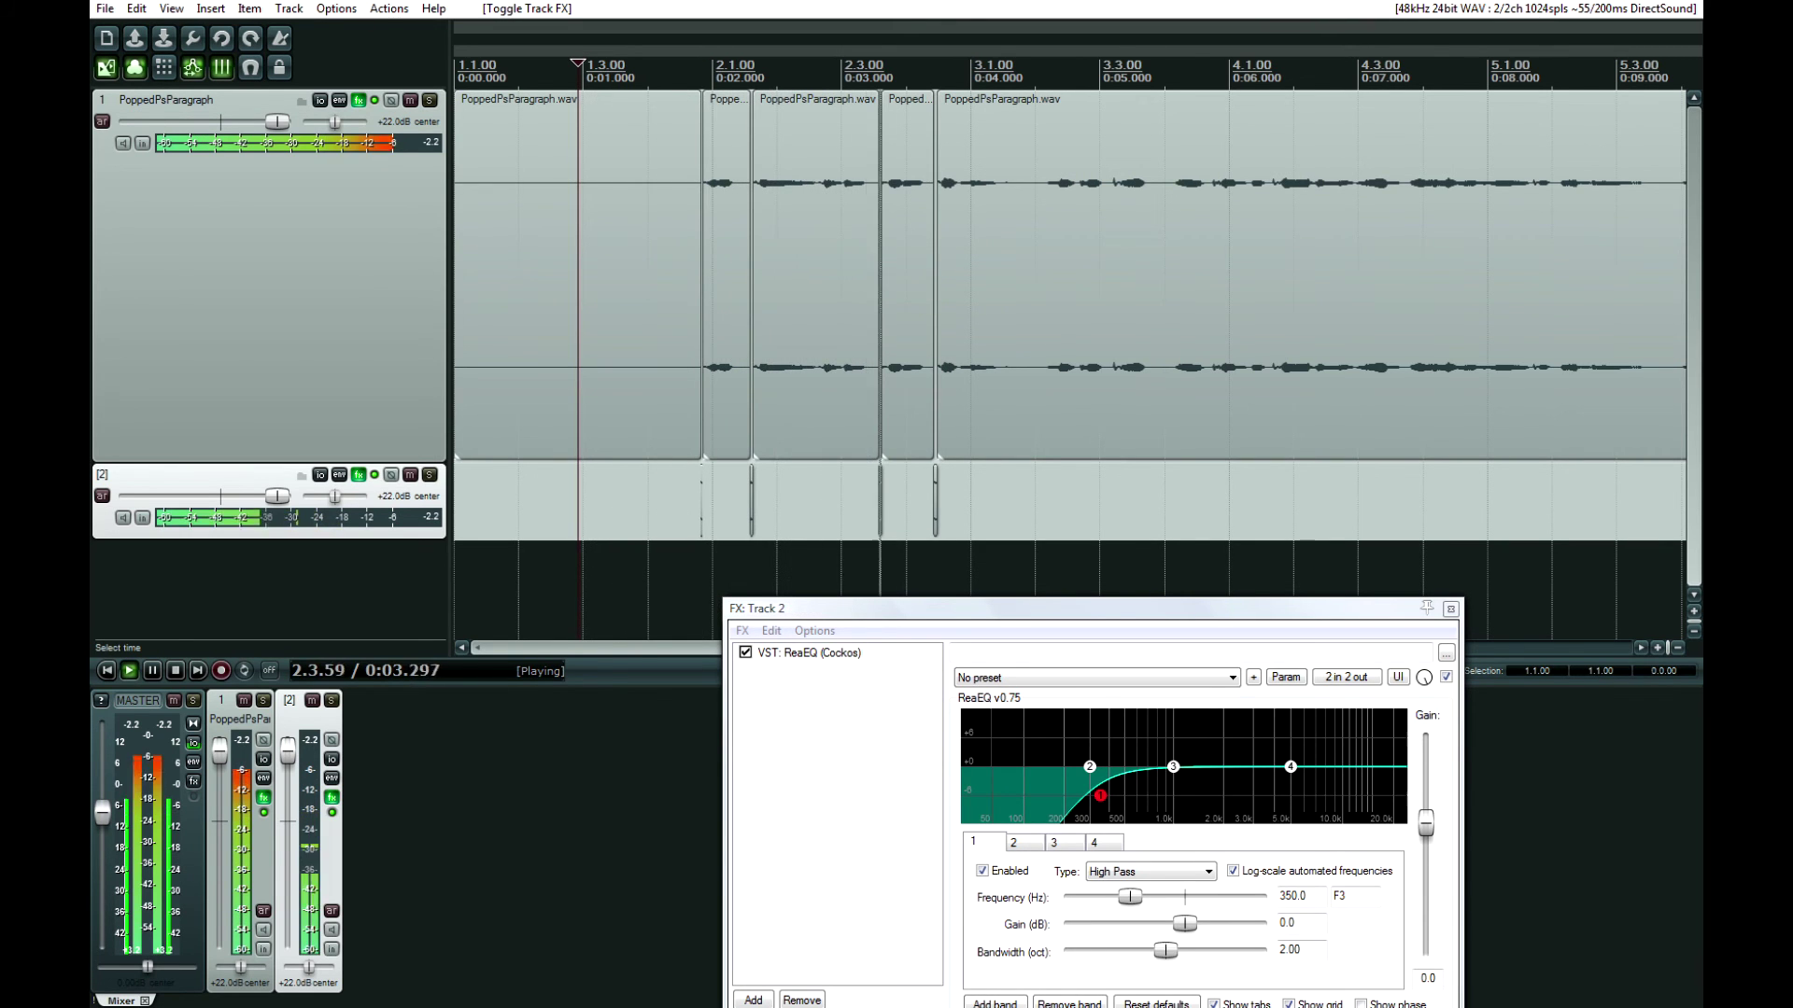
pyautogui.press('space')
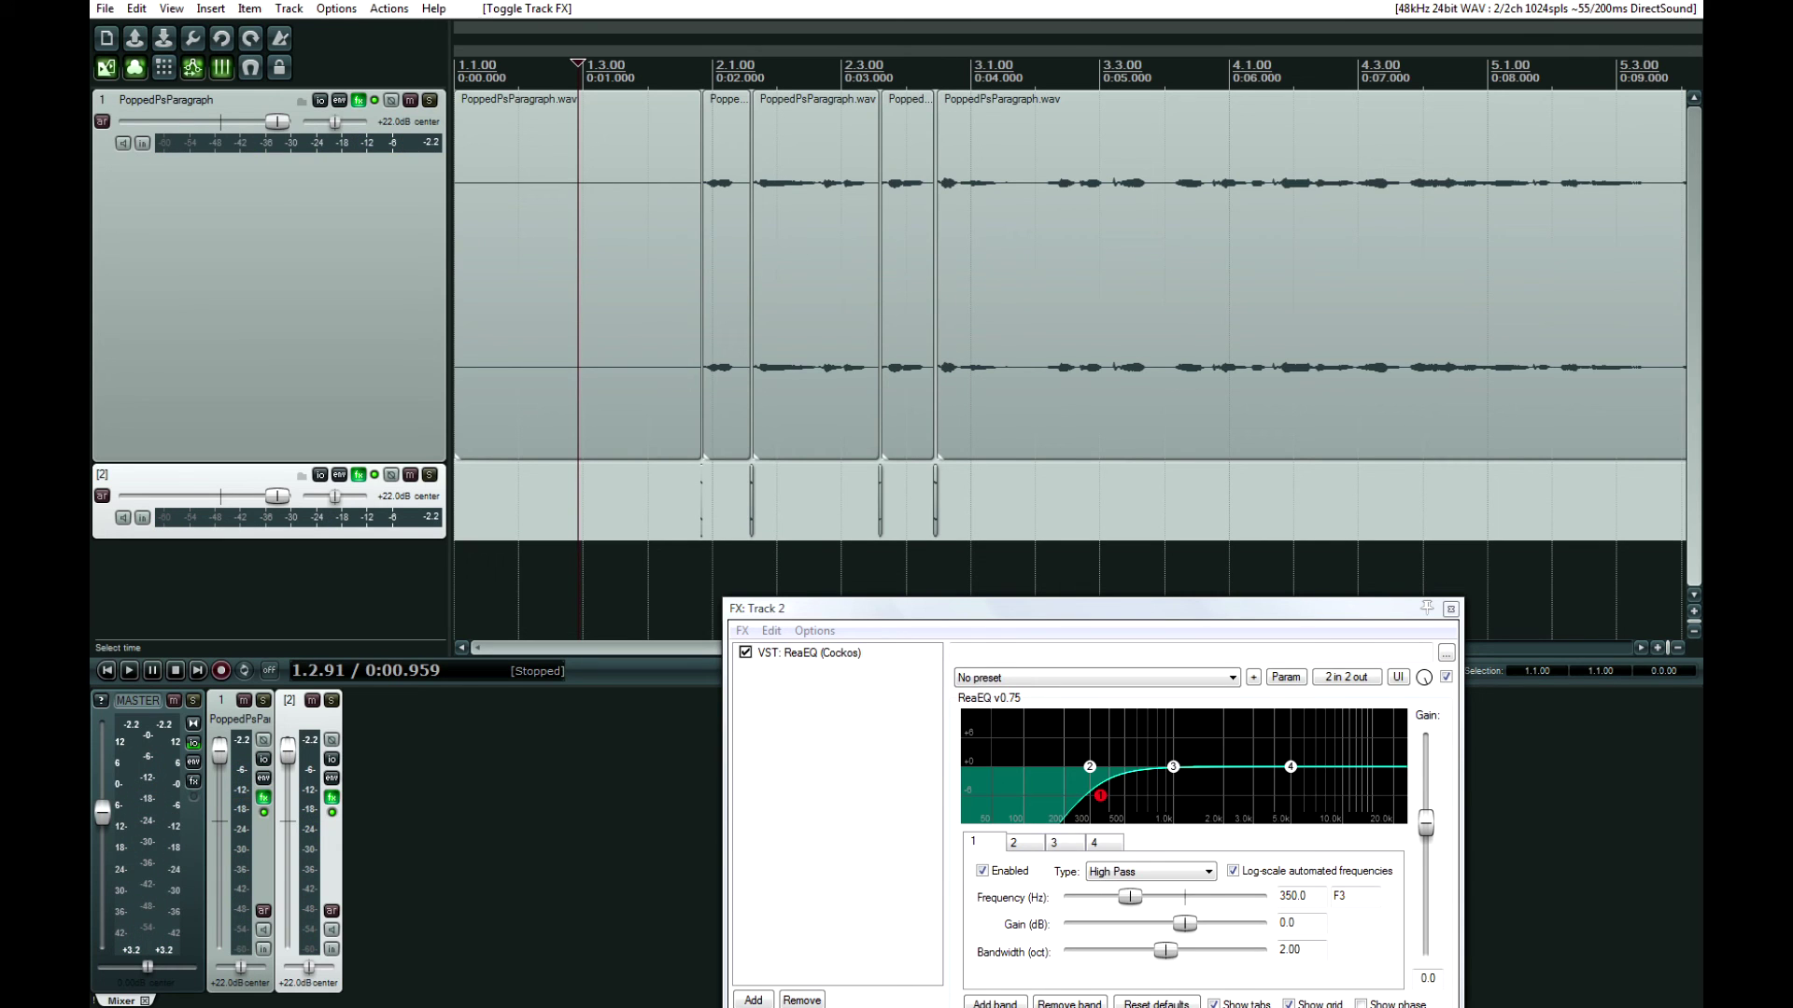
# Step: Set track 2's volume to +24 dB
pyautogui.rightClick(278, 496)
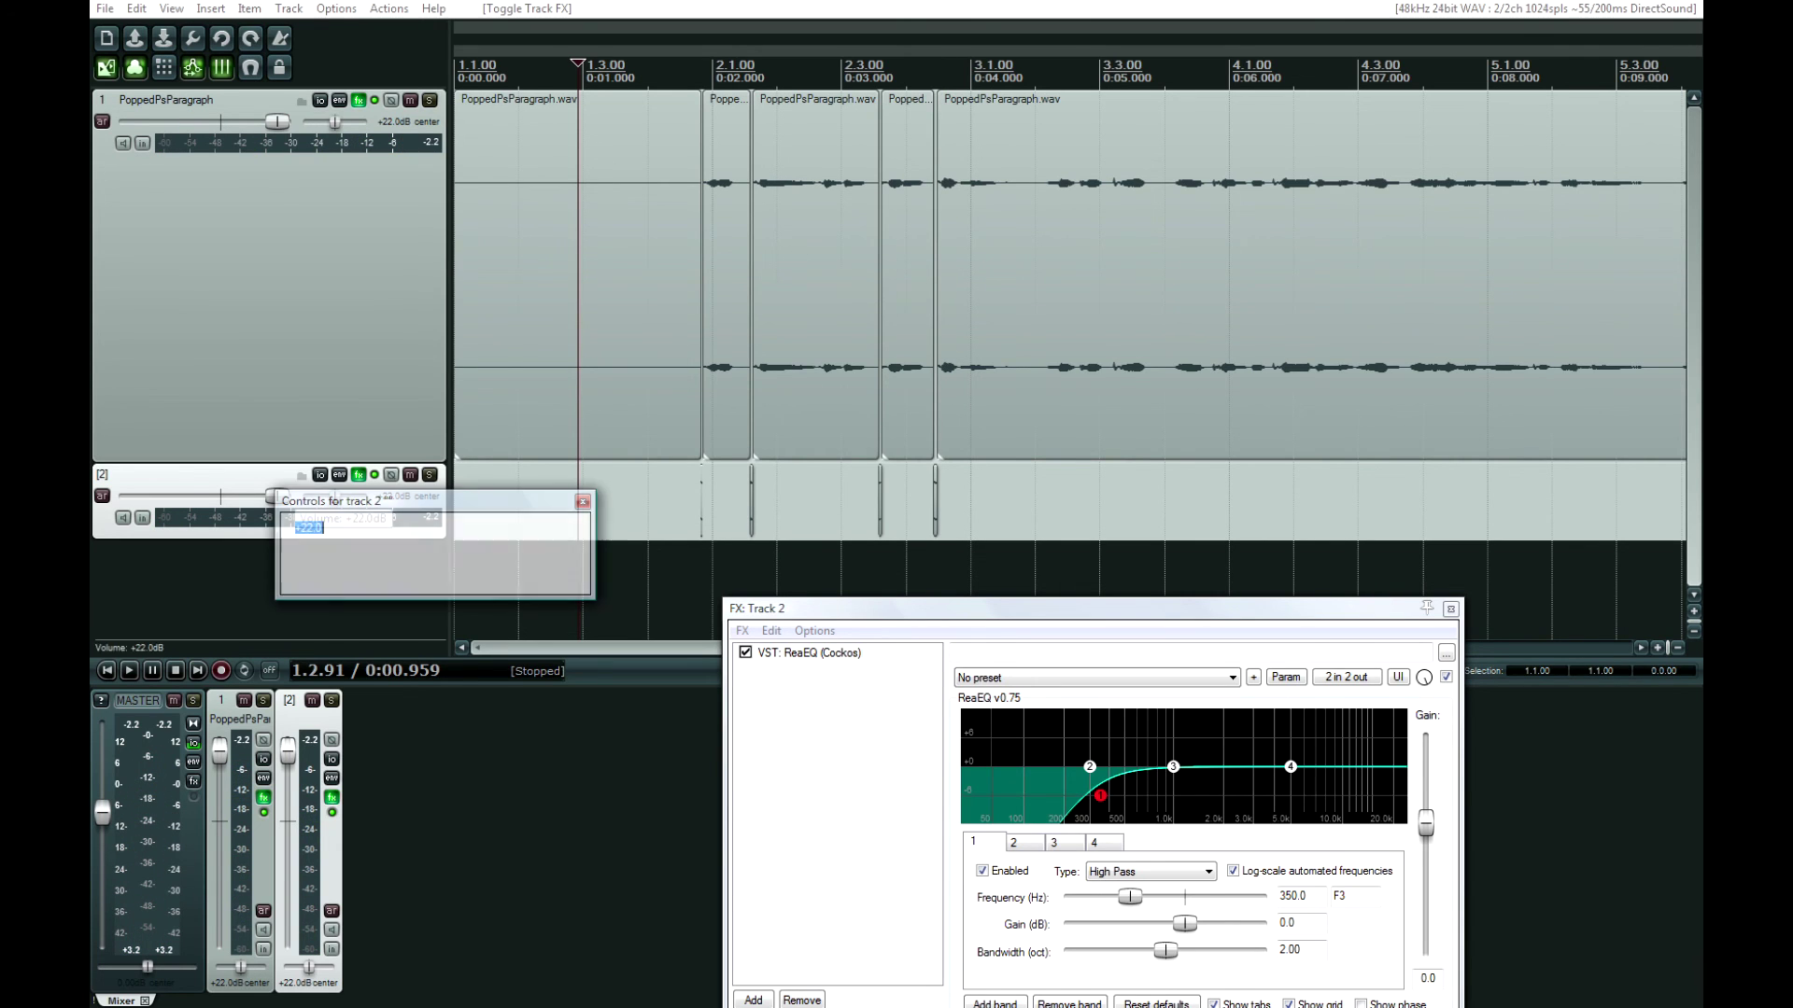
pyautogui.write('24')
pyautogui.press('Return')
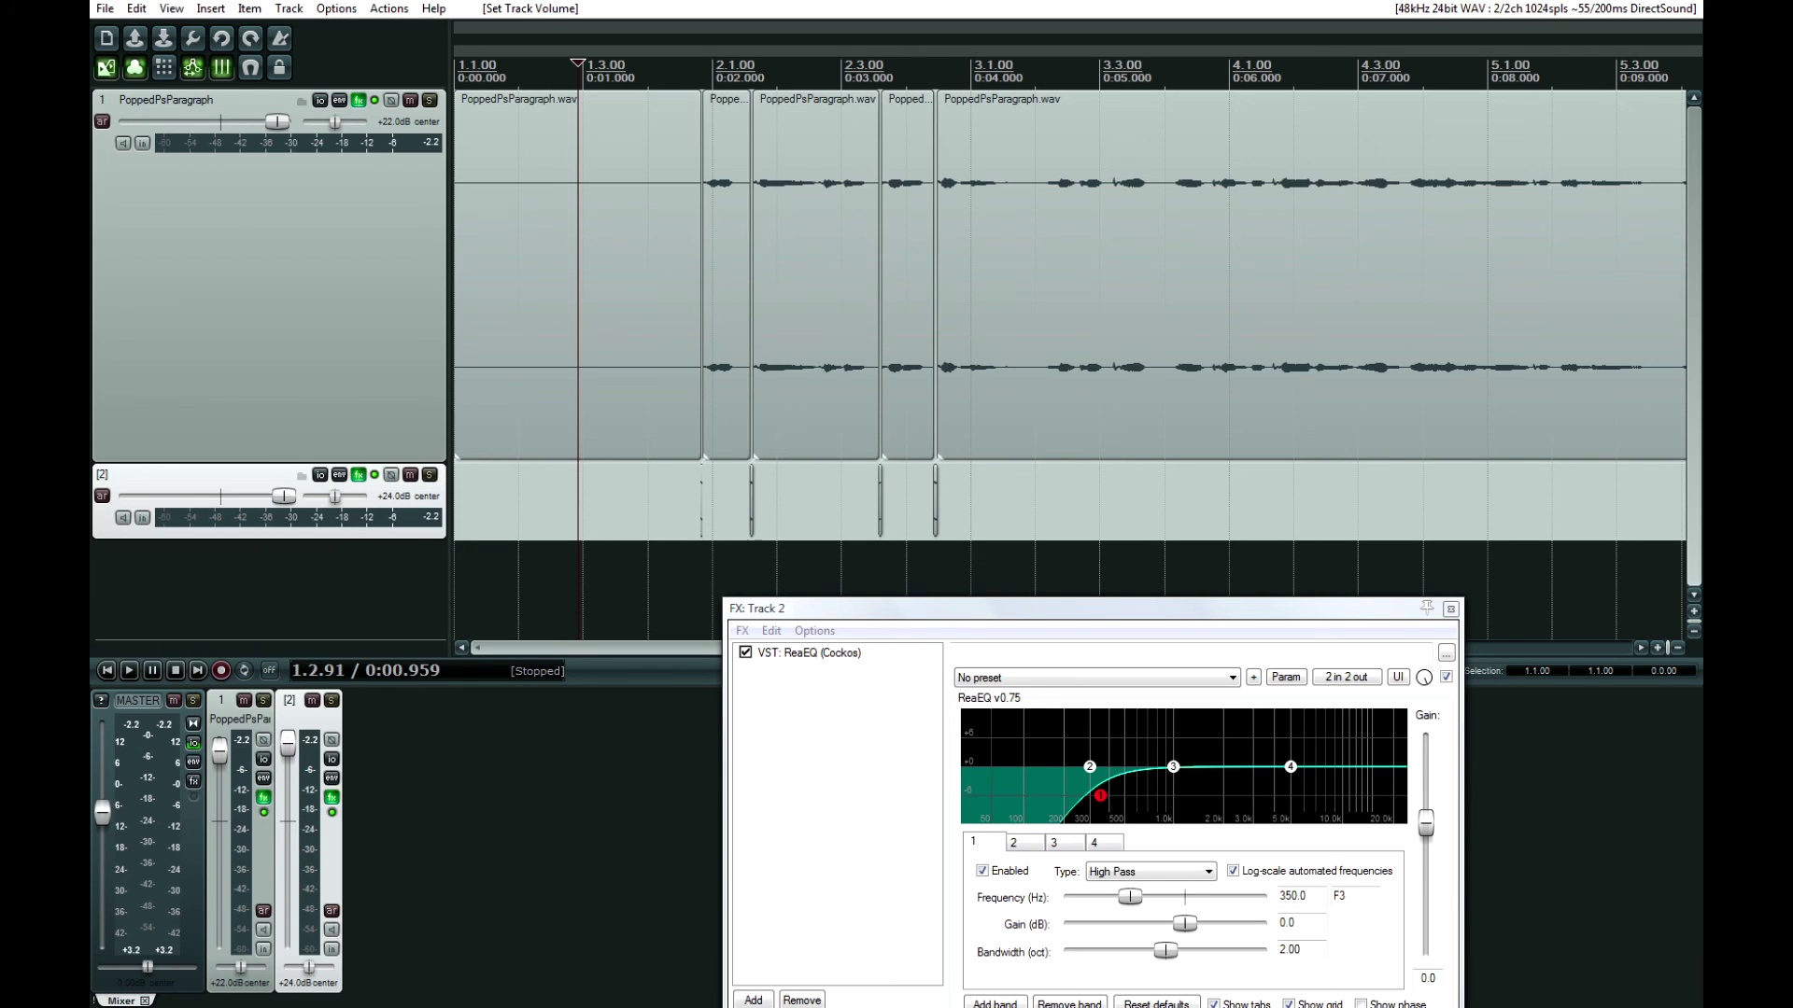
# Step: Play the passage from well before the first pop, and again from just before it through to about 8 seconds
pyautogui.click(537, 506)
pyautogui.click(593, 506)
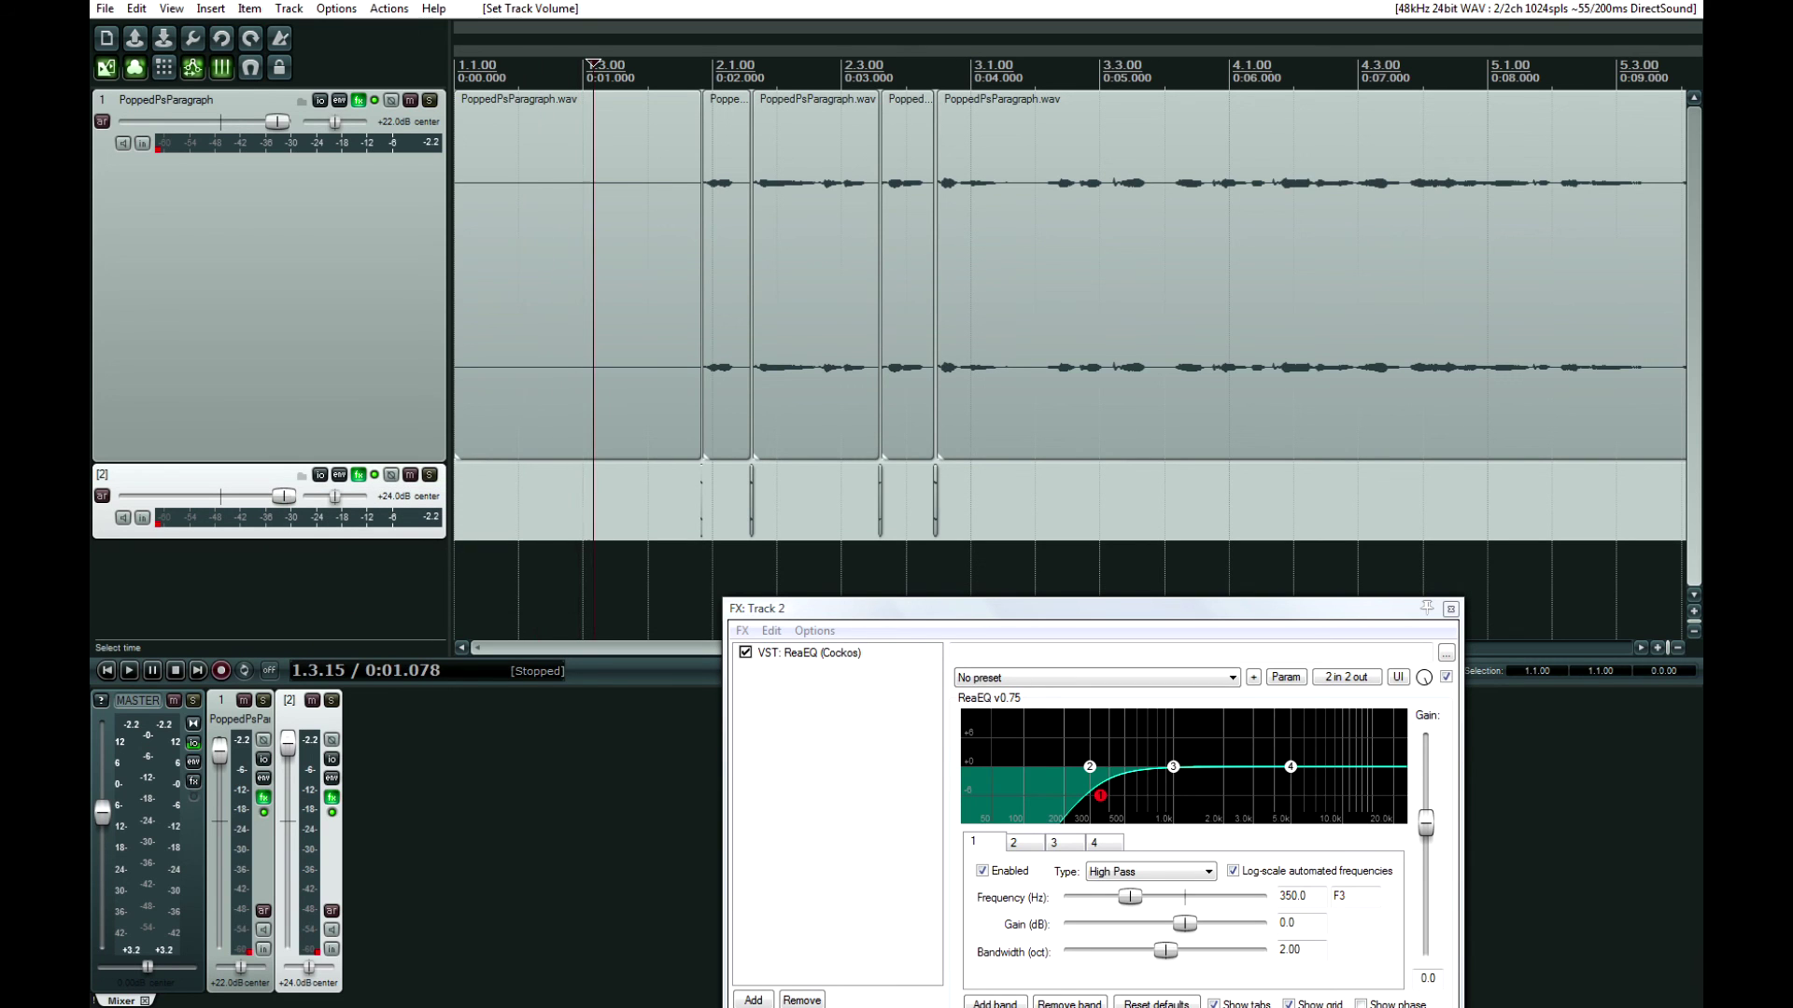
pyautogui.click(571, 506)
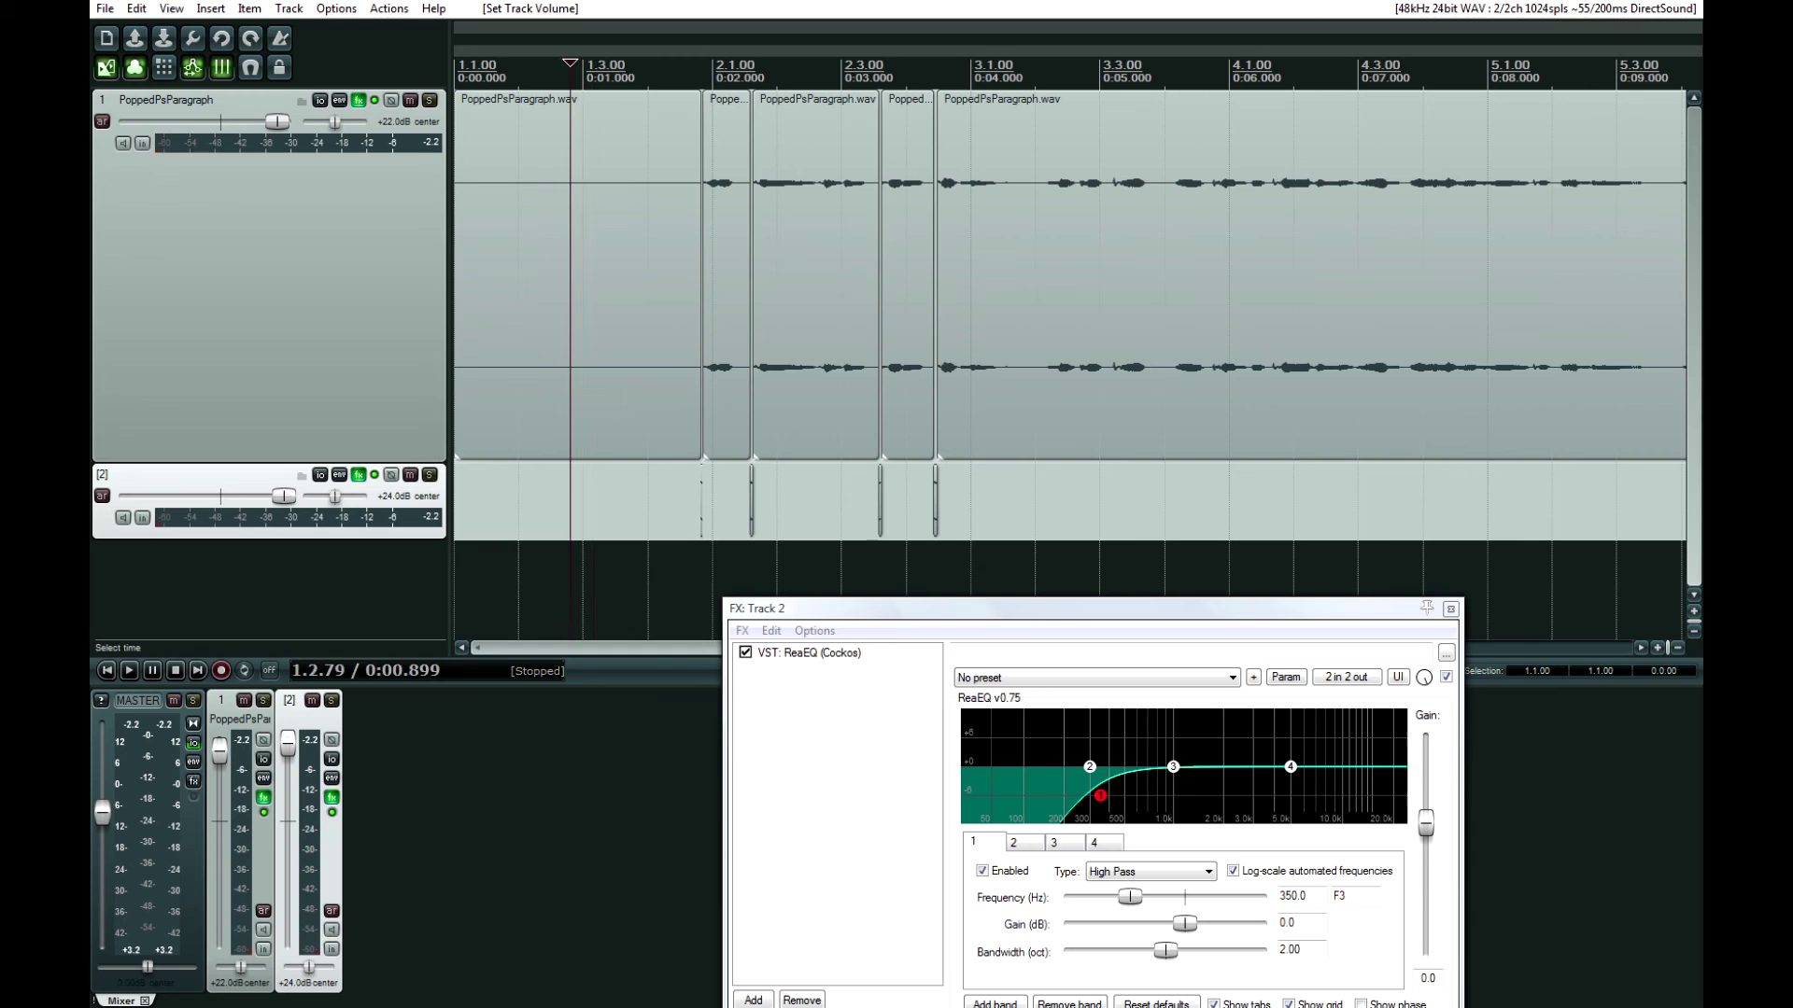
pyautogui.press('space')
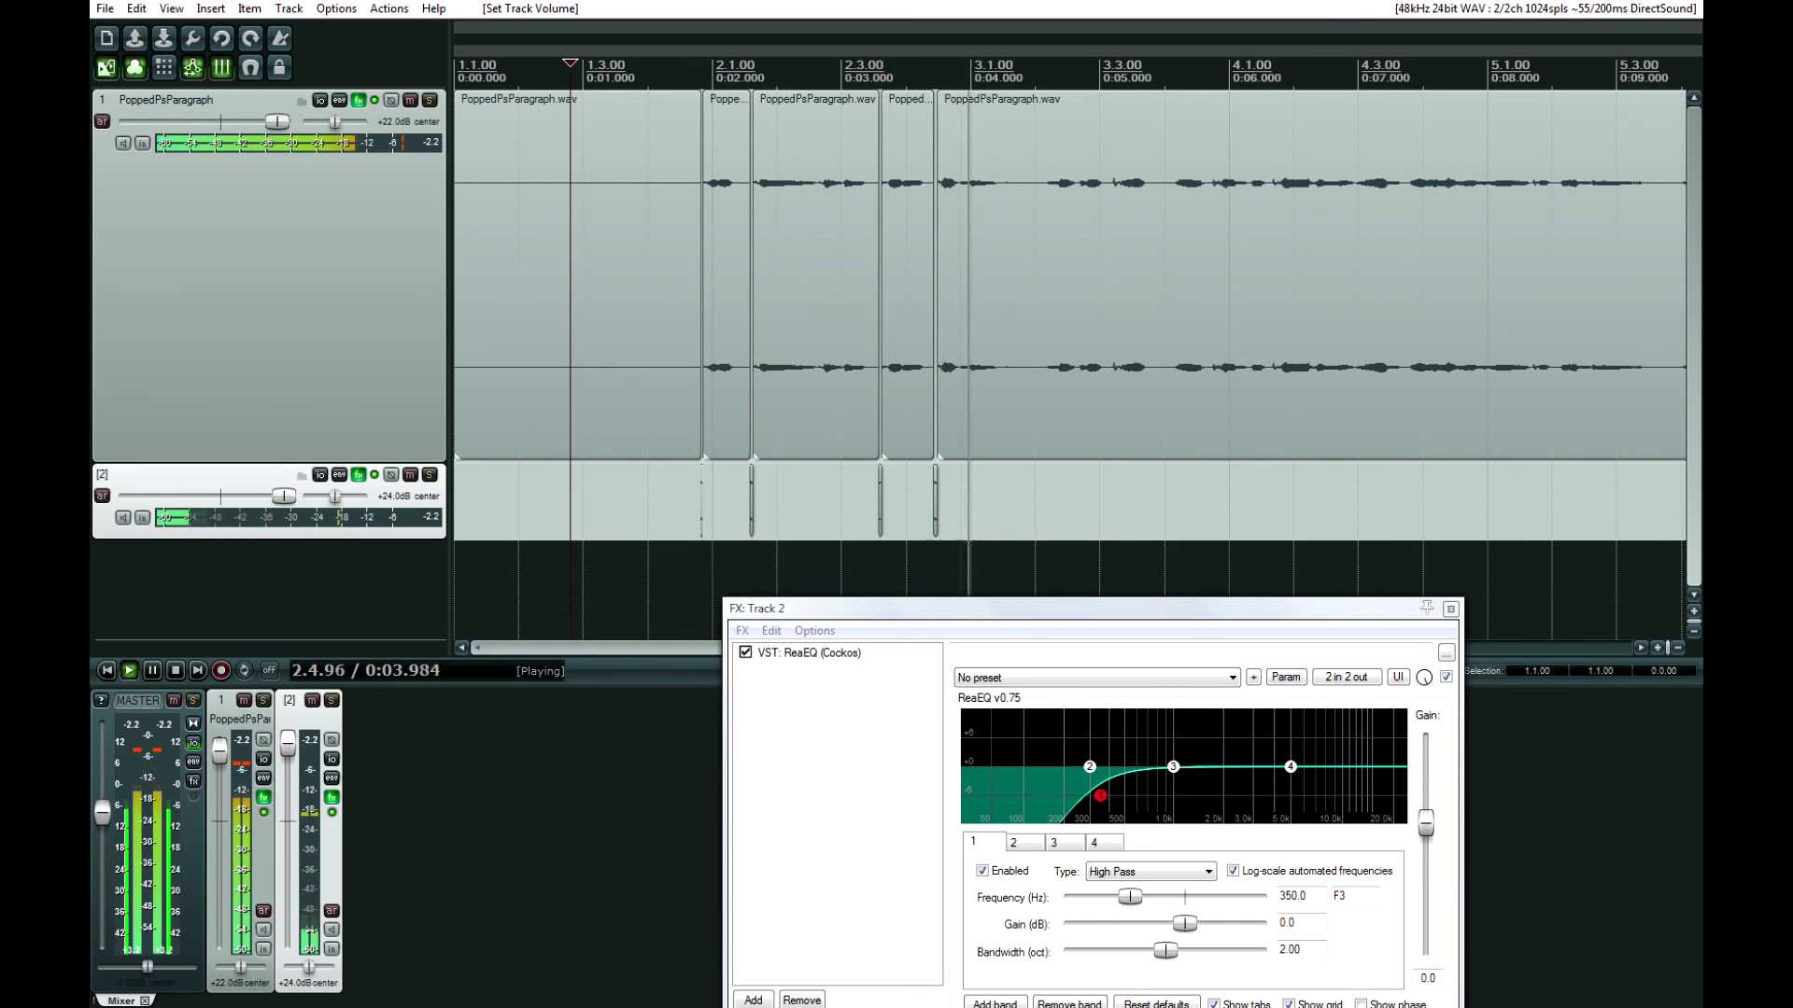
pyautogui.press('space')
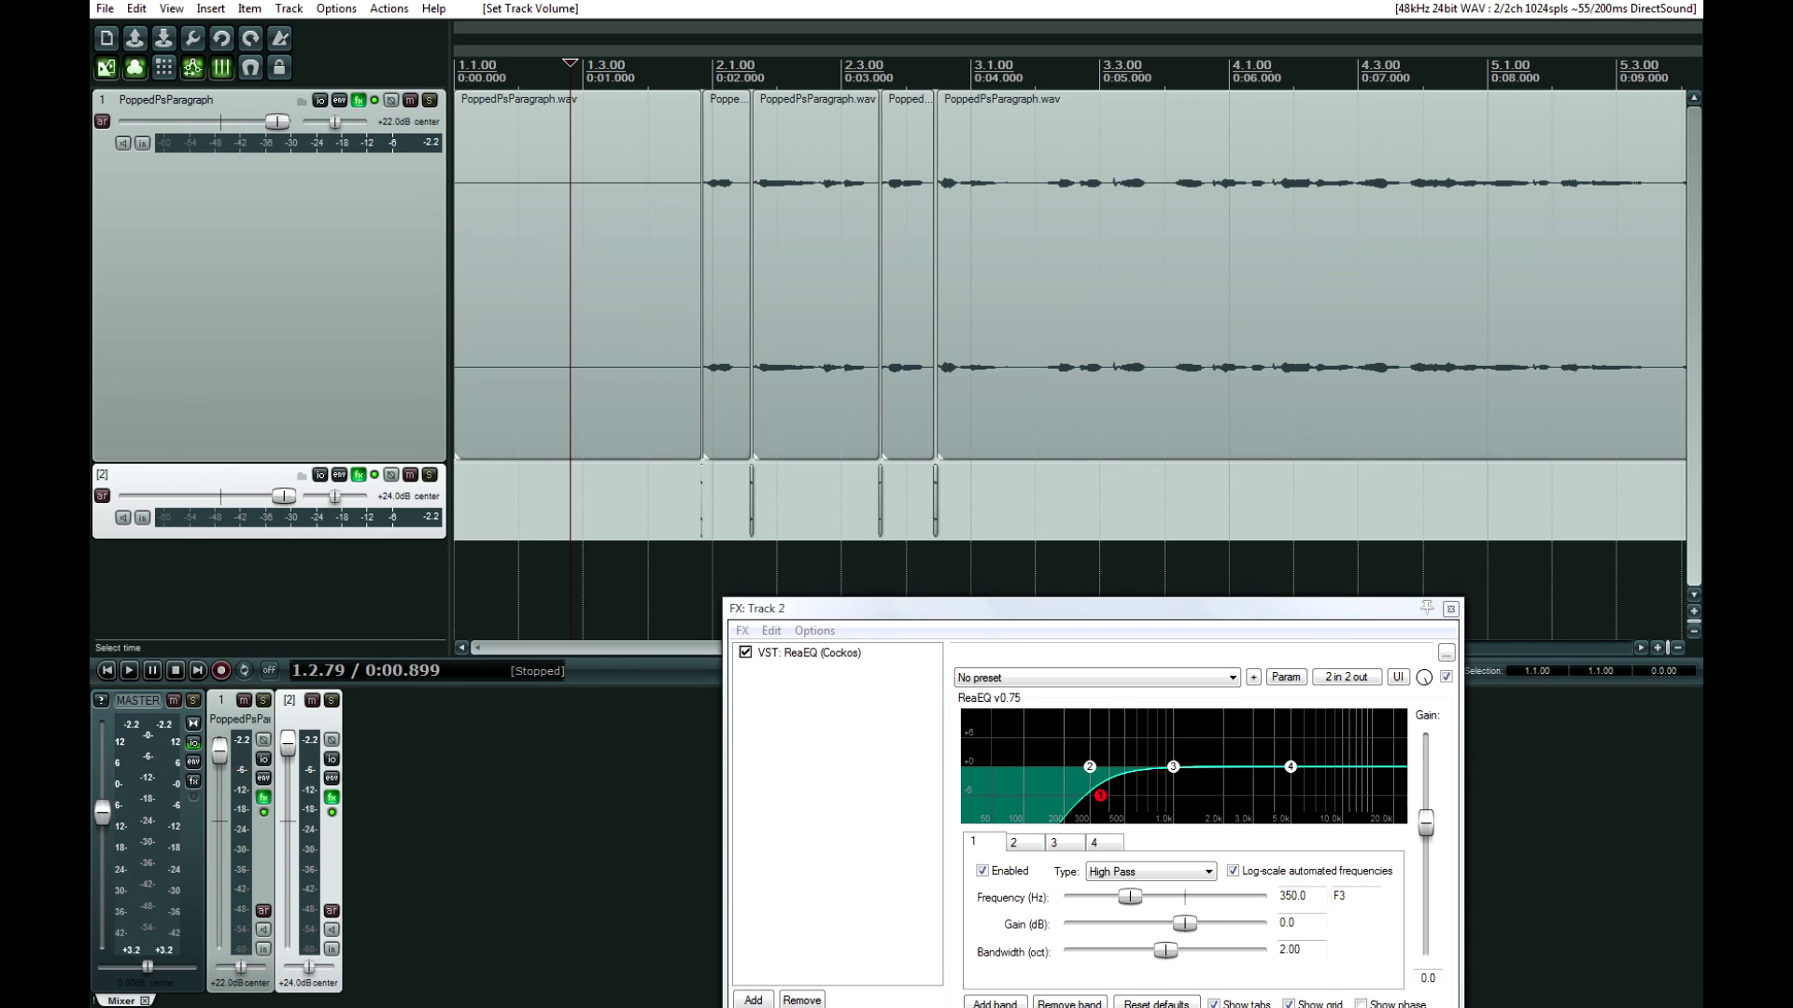
pyautogui.click(687, 504)
pyautogui.press('space')
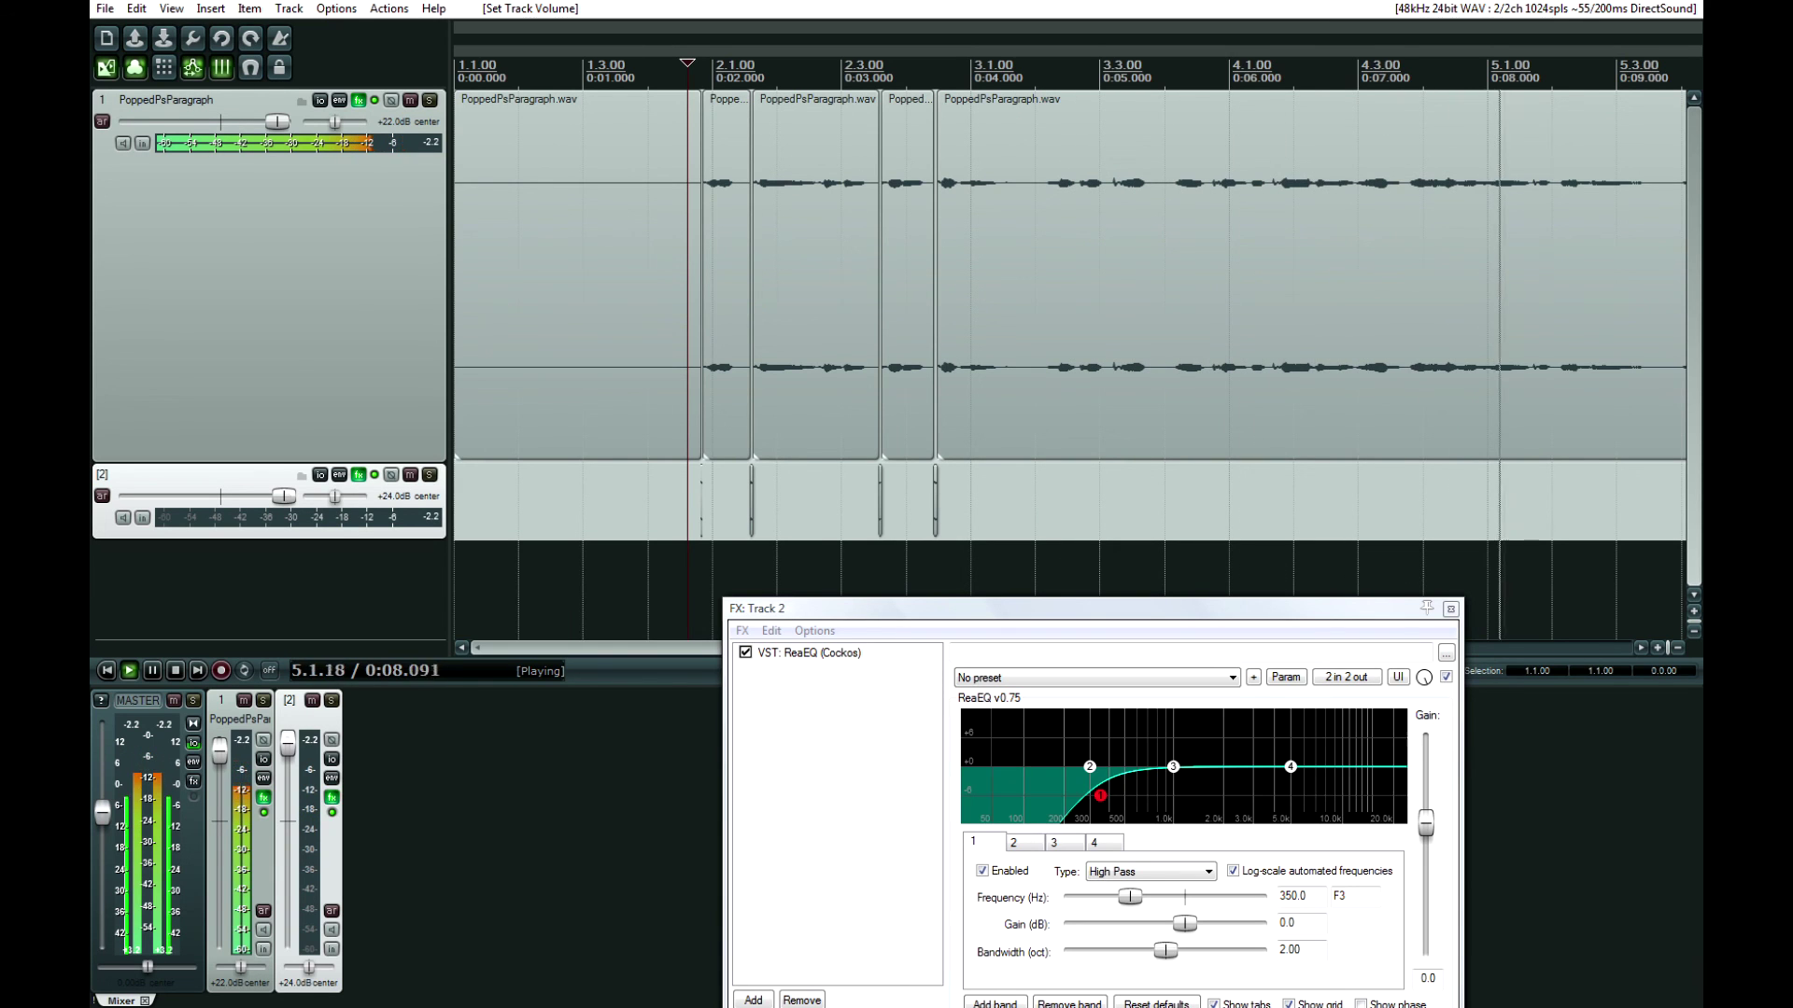
pyautogui.press('space')
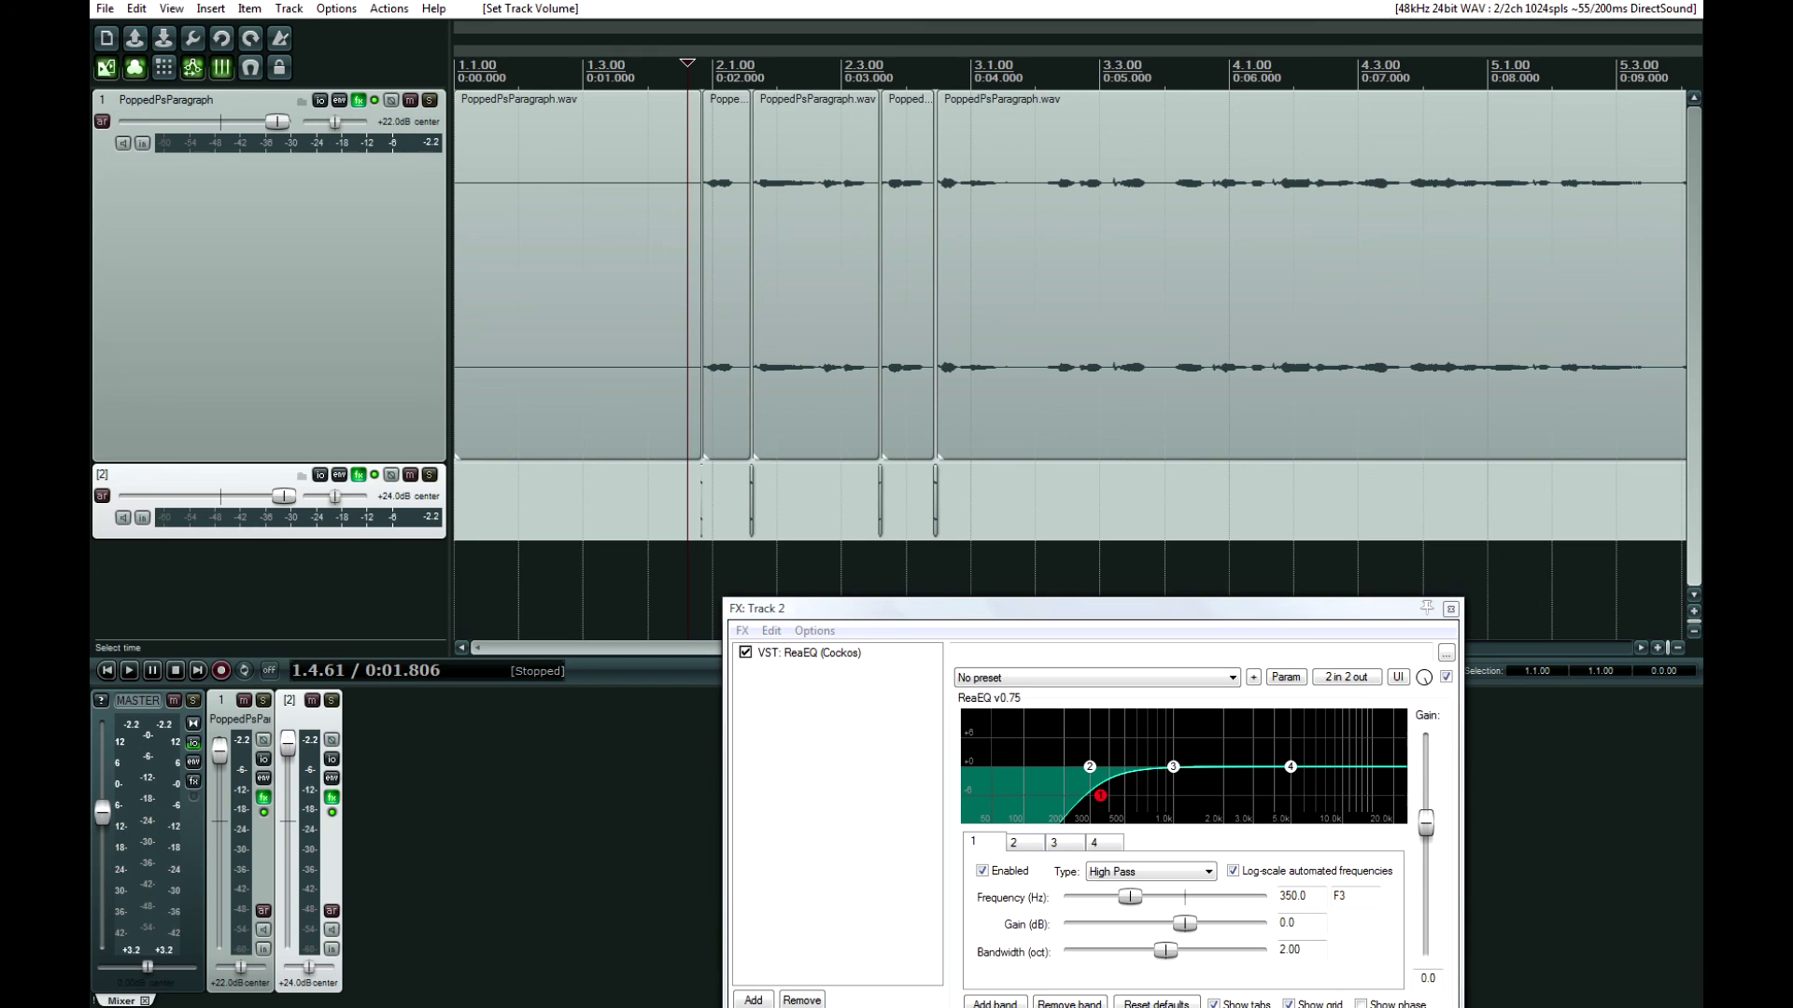